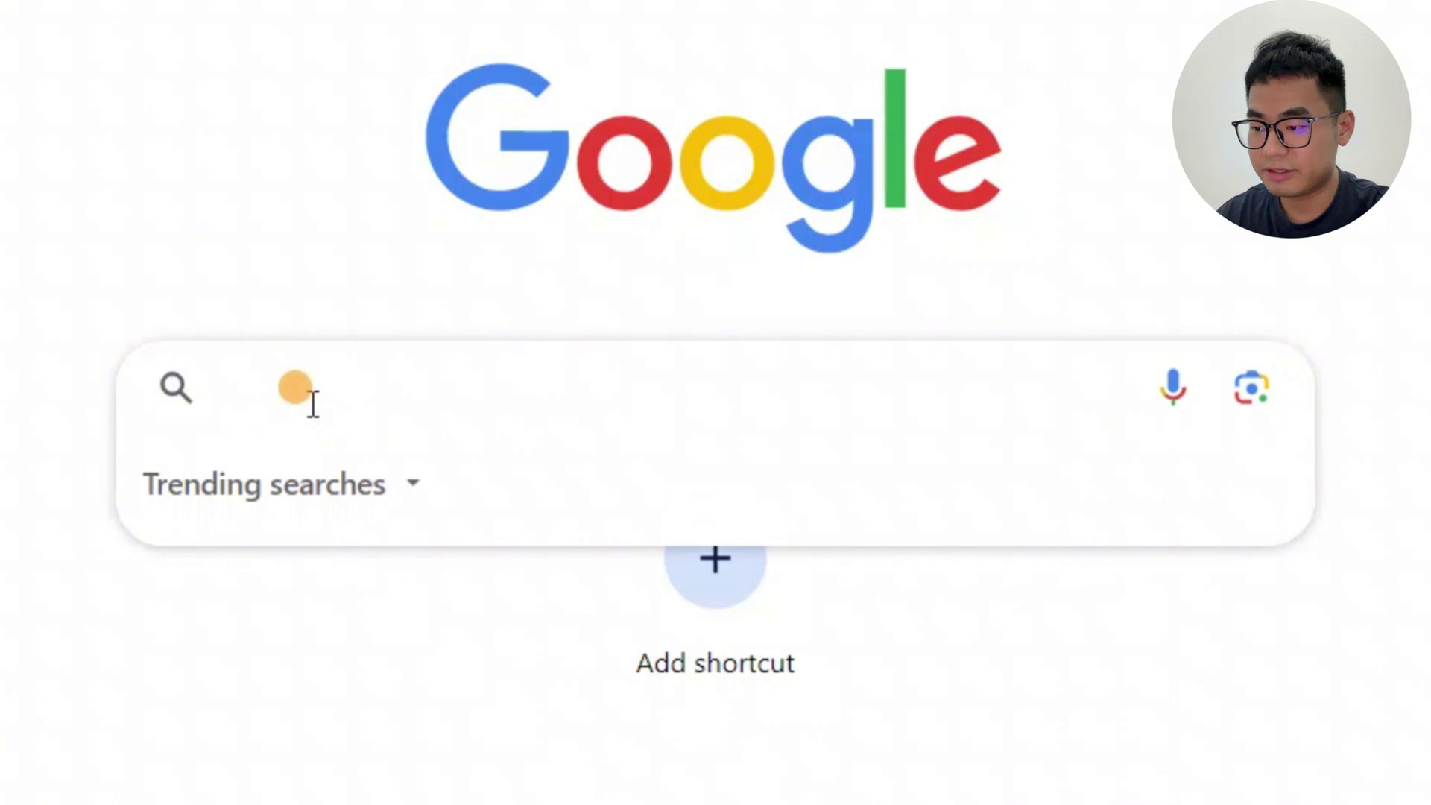
Step: Search Google for 'pdfgear' and open the official pdfgear.com website from the results
text(pdfgear)
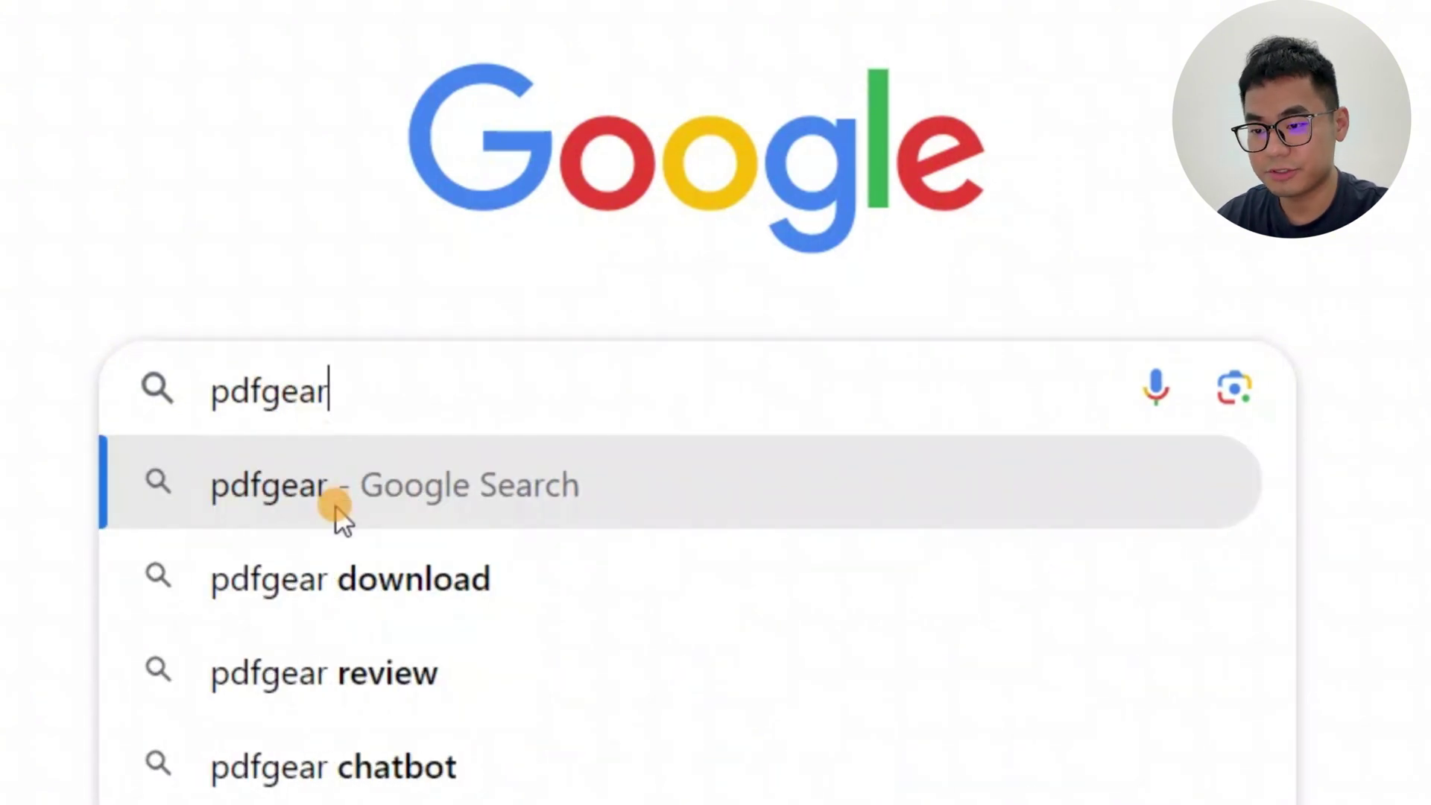
click(342, 520)
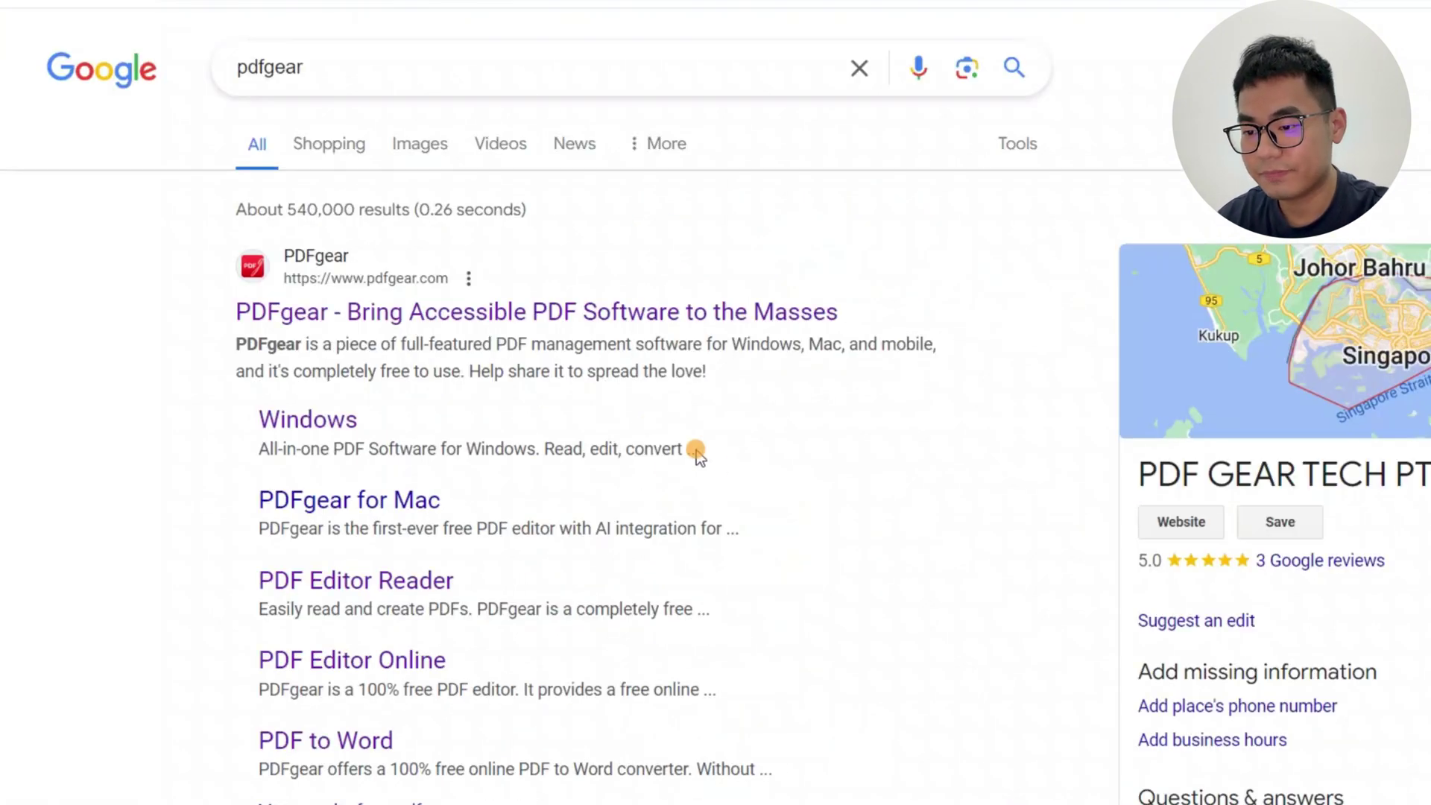
click(298, 319)
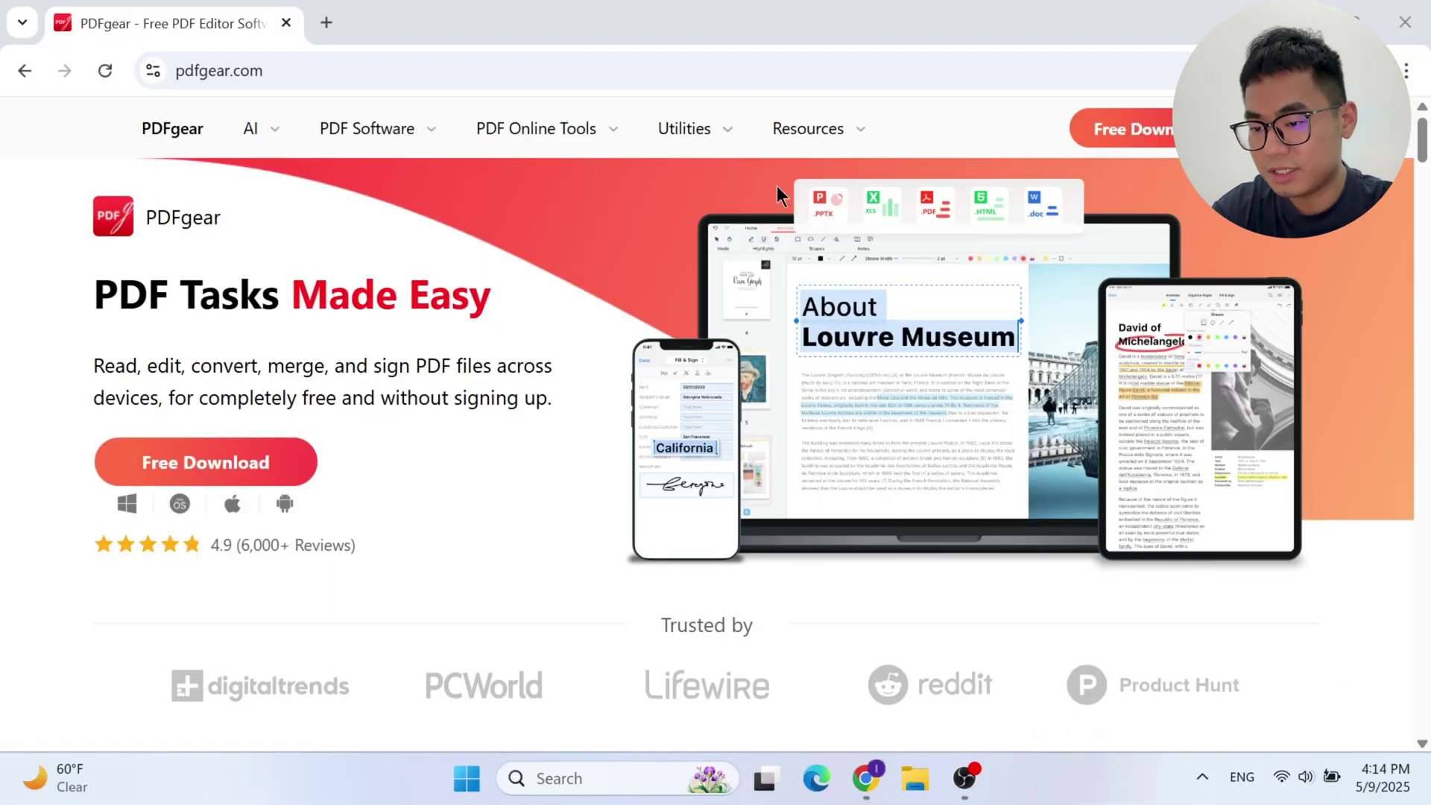
Step: Convert GEARINTRO.pdf with PDFgear Online's PDF to PPT tool and download the resulting pptx
mouse_move(581, 119)
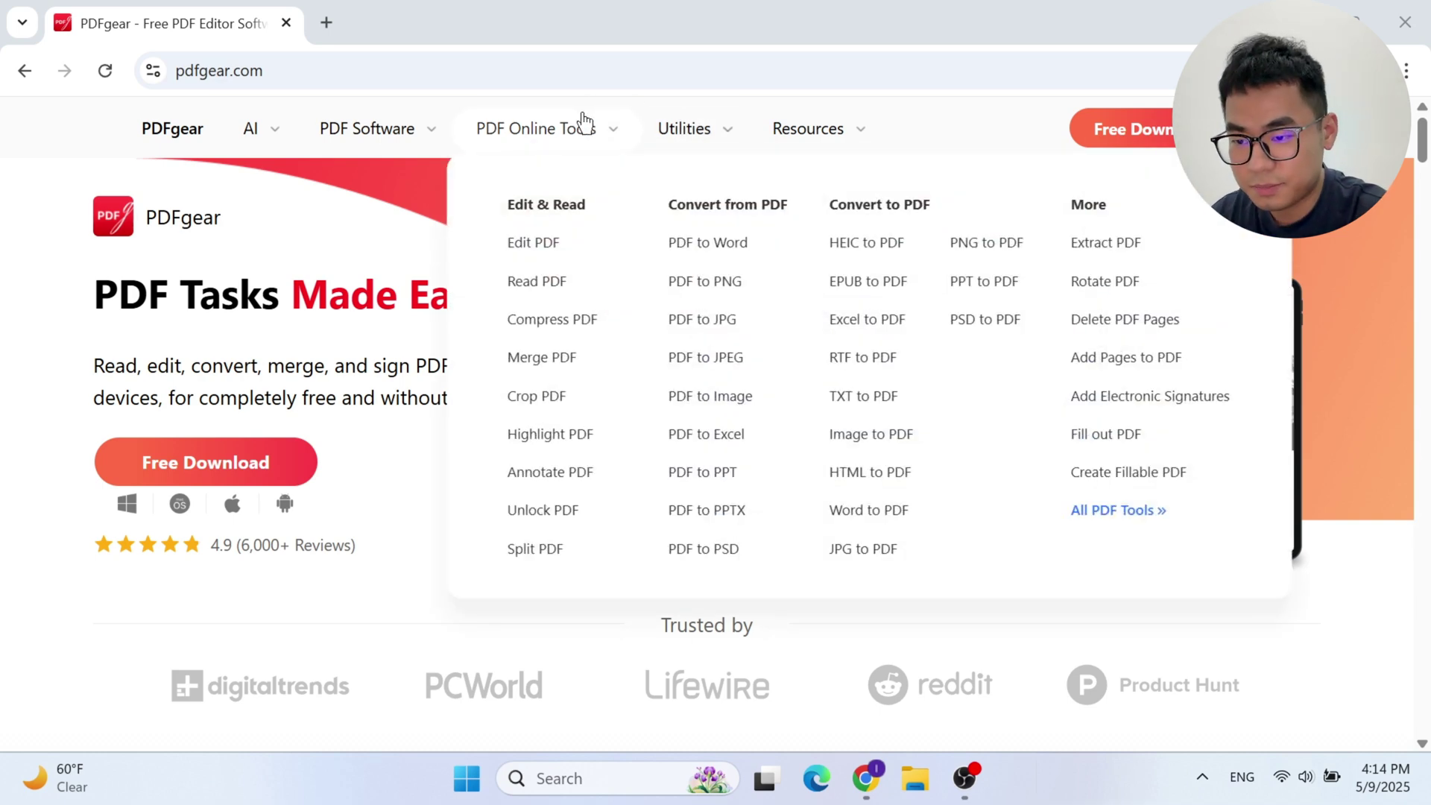
click(702, 477)
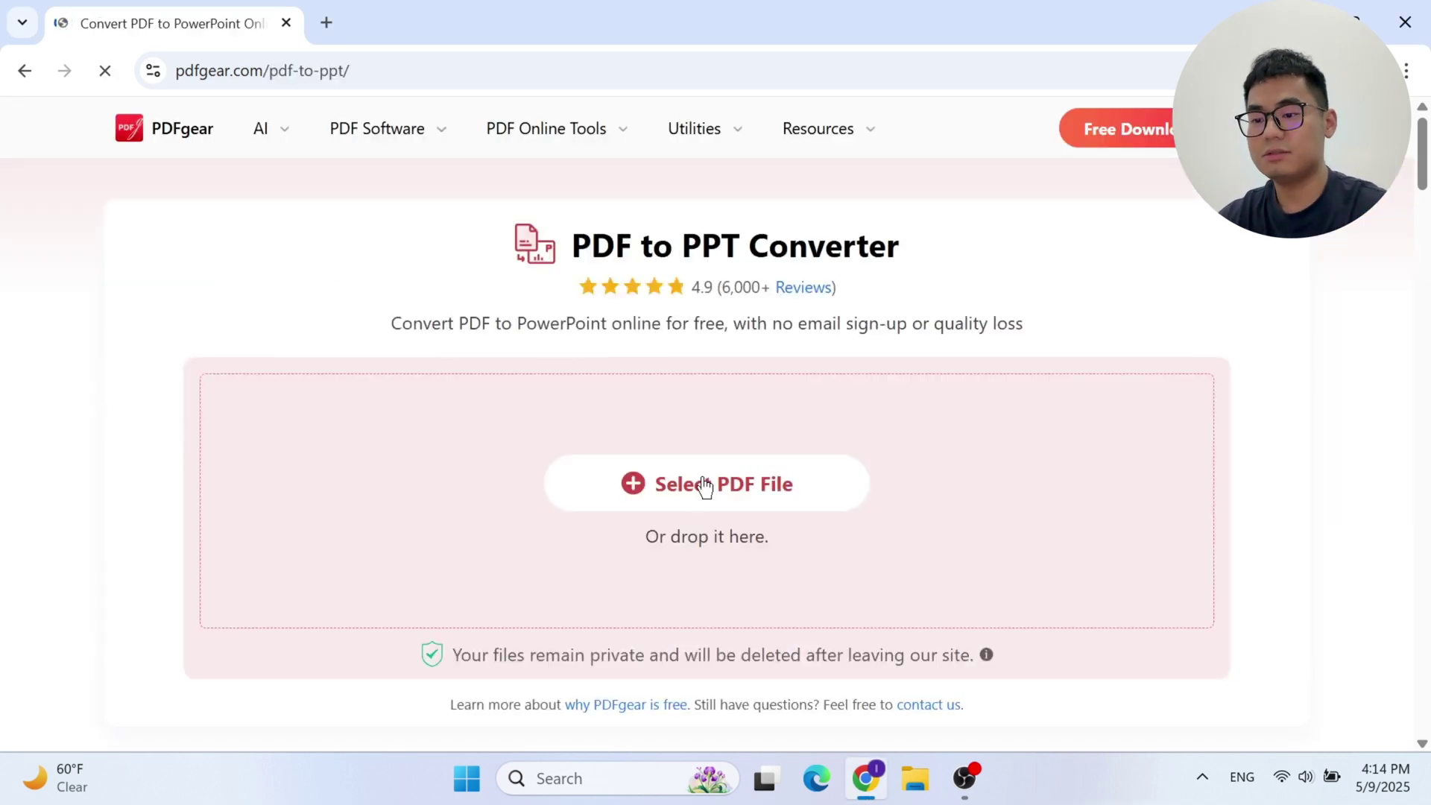
click(715, 490)
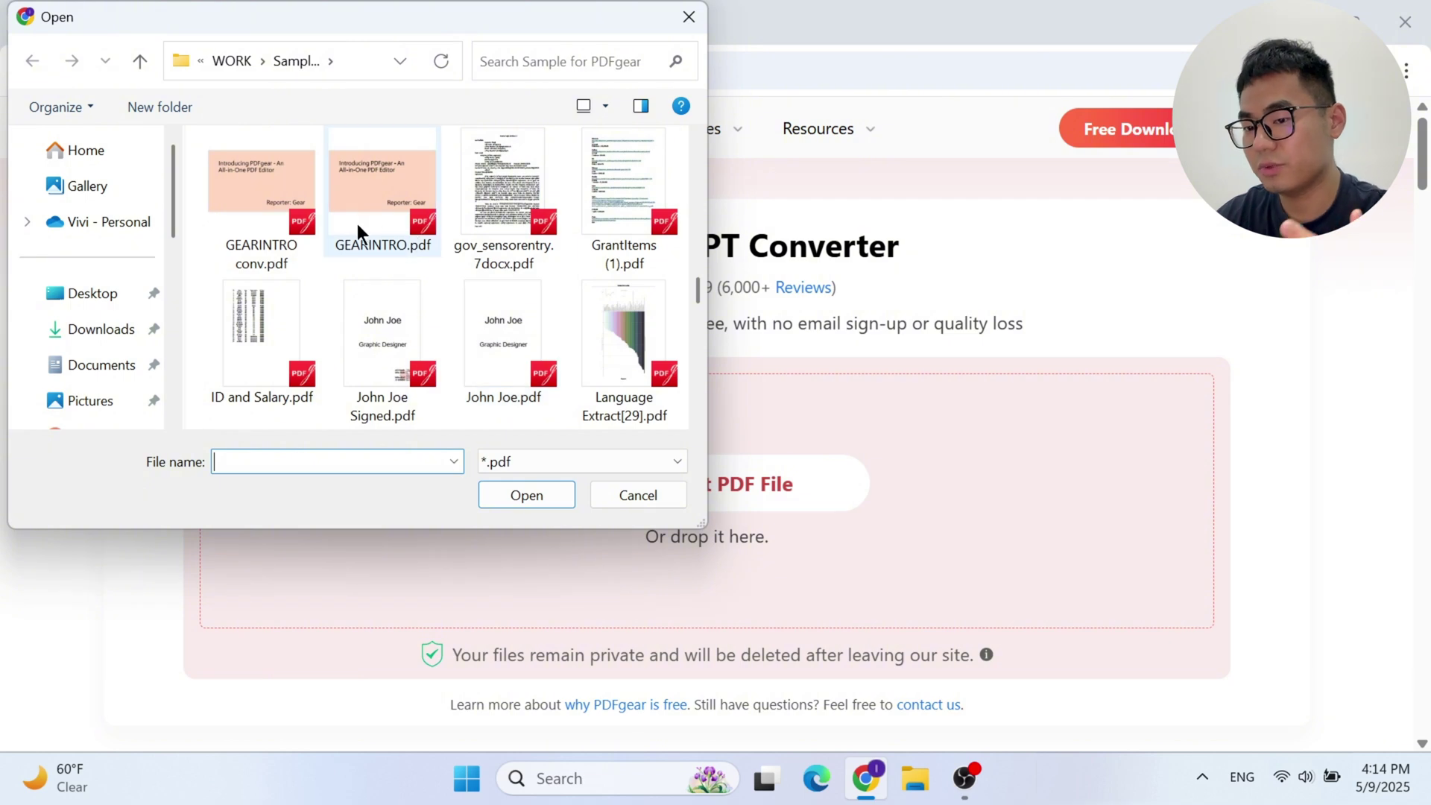
click(358, 224)
click(530, 498)
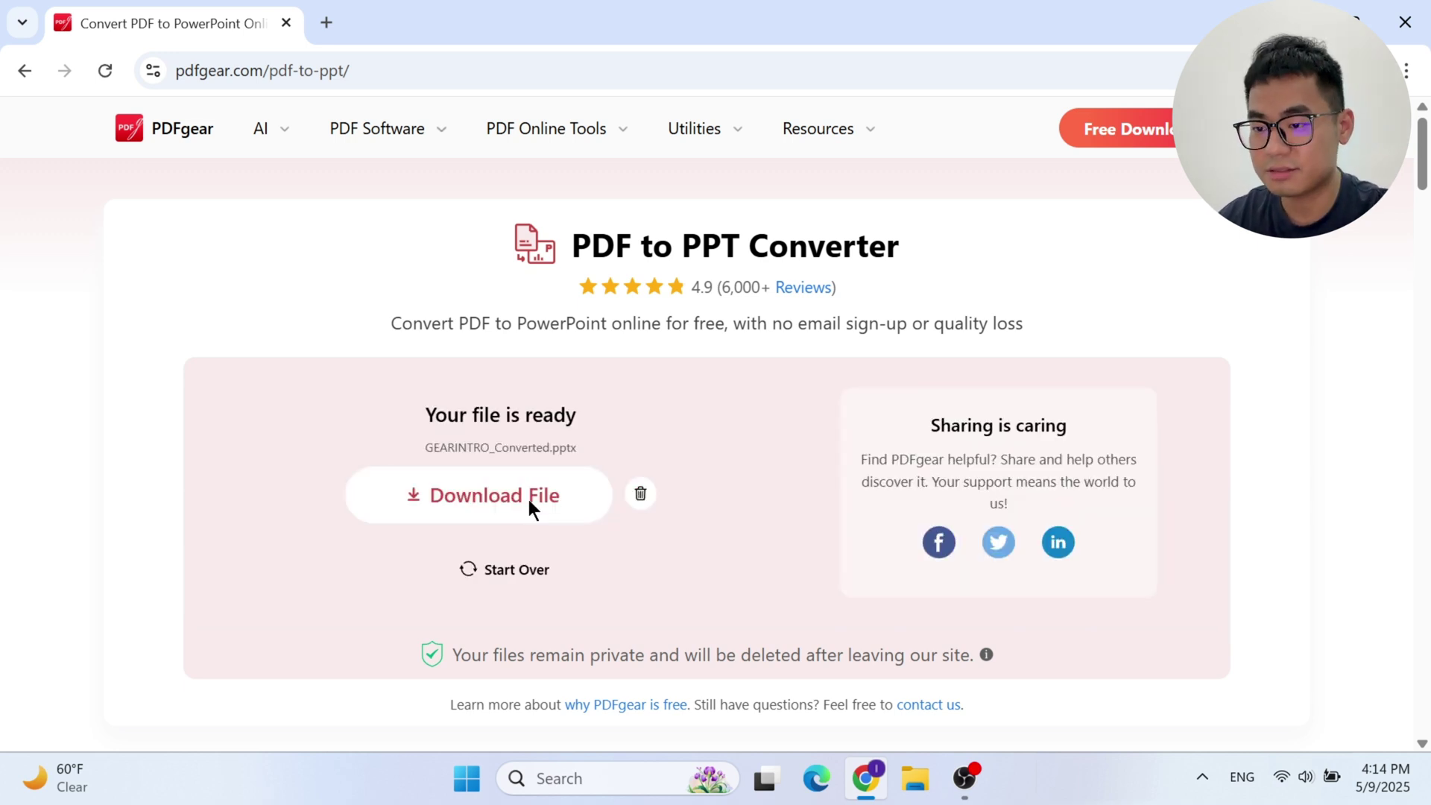
click(529, 499)
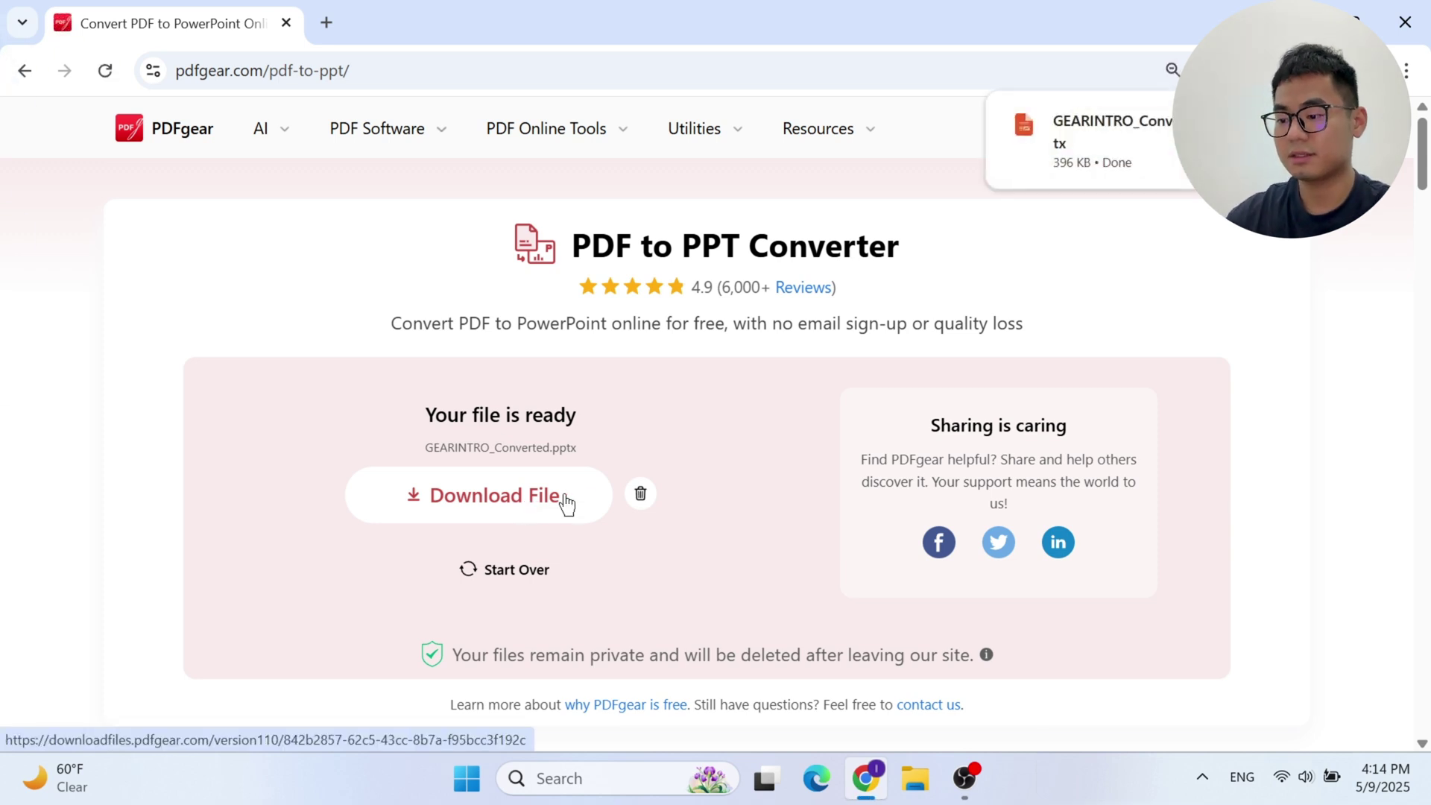
Step: Open the downloaded GEARINTRO_Converted(pdfgear.com).pptx from the Downloads folder
click(1204, 142)
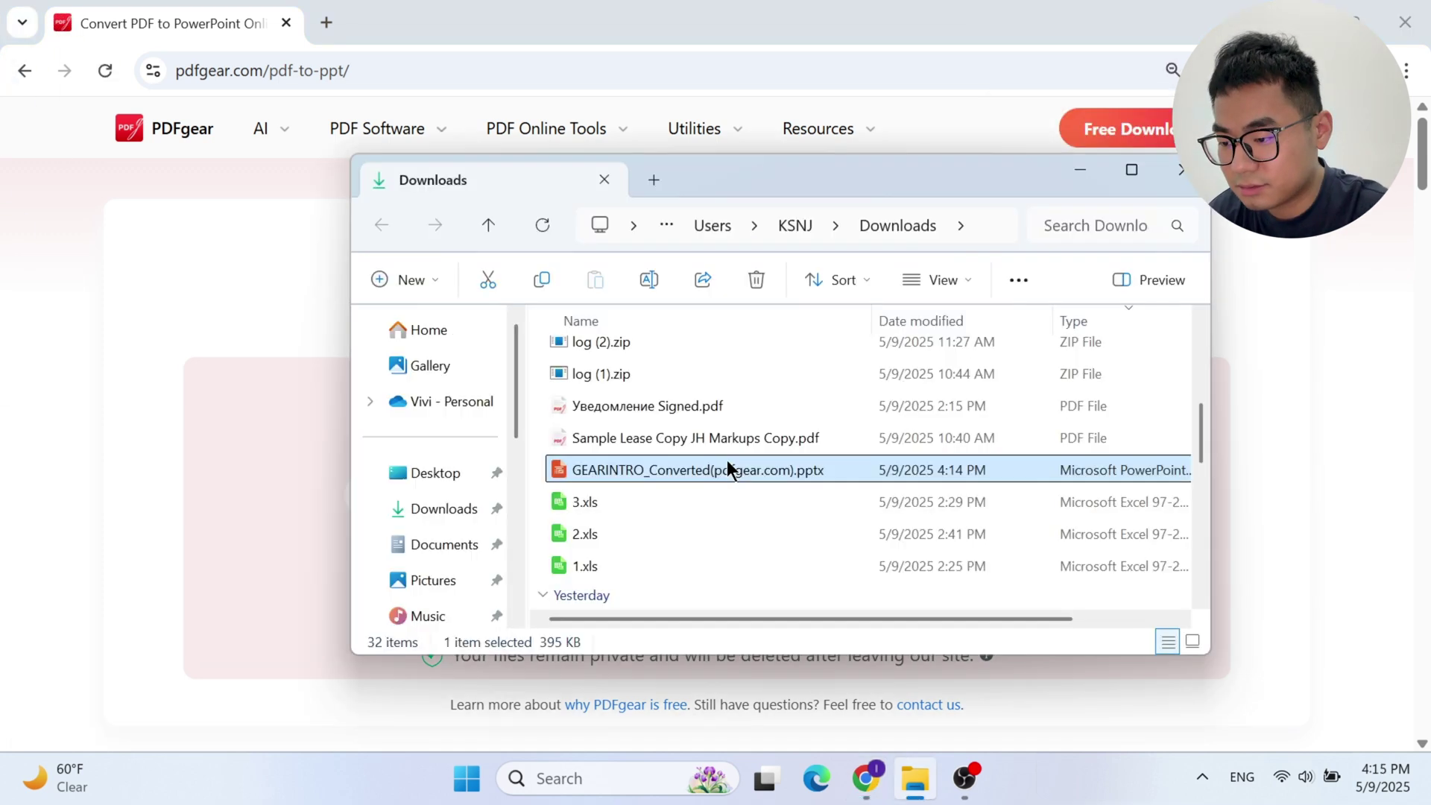
double_click(727, 468)
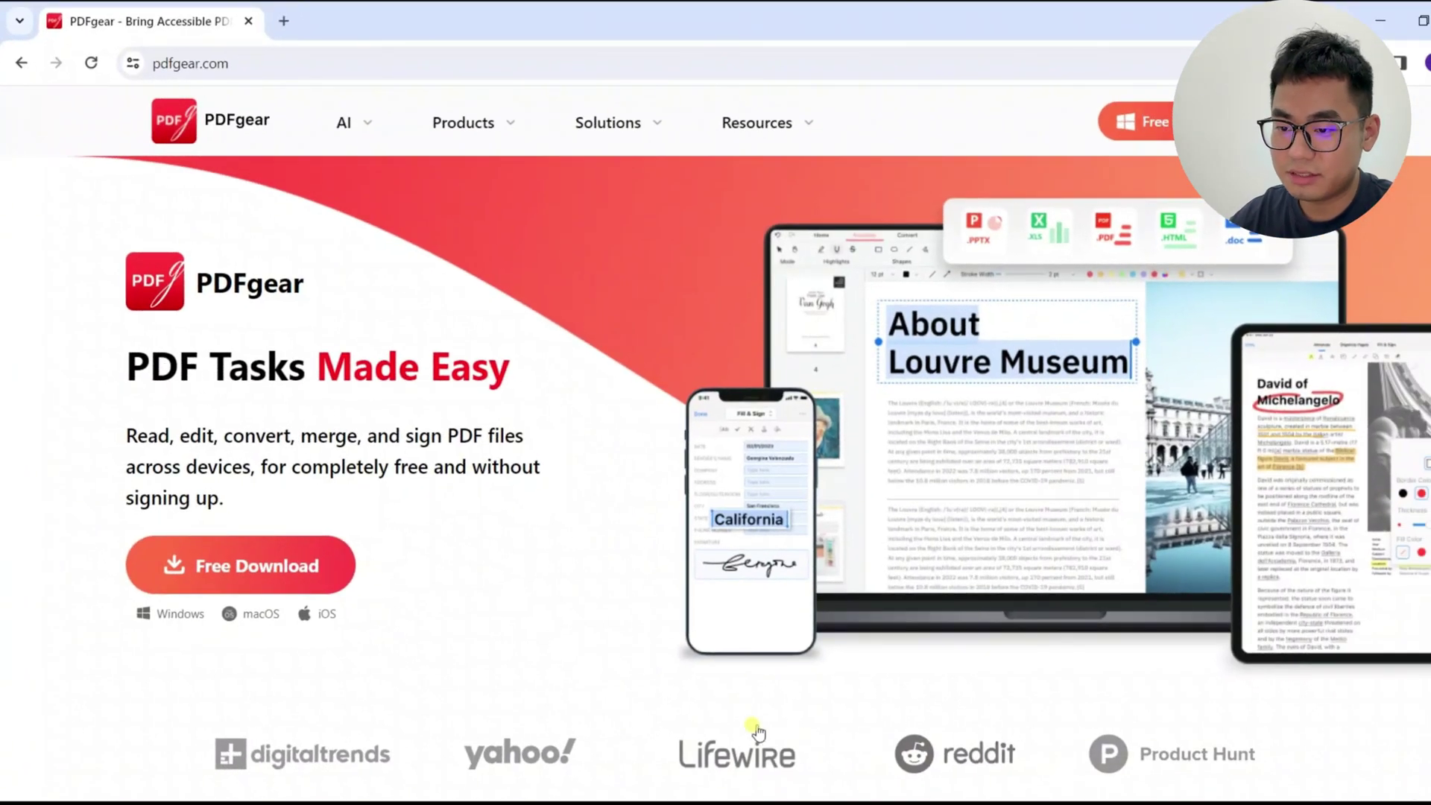
Step: Download the PDFgear Windows installer from pdfgear.com and install the app
click(290, 575)
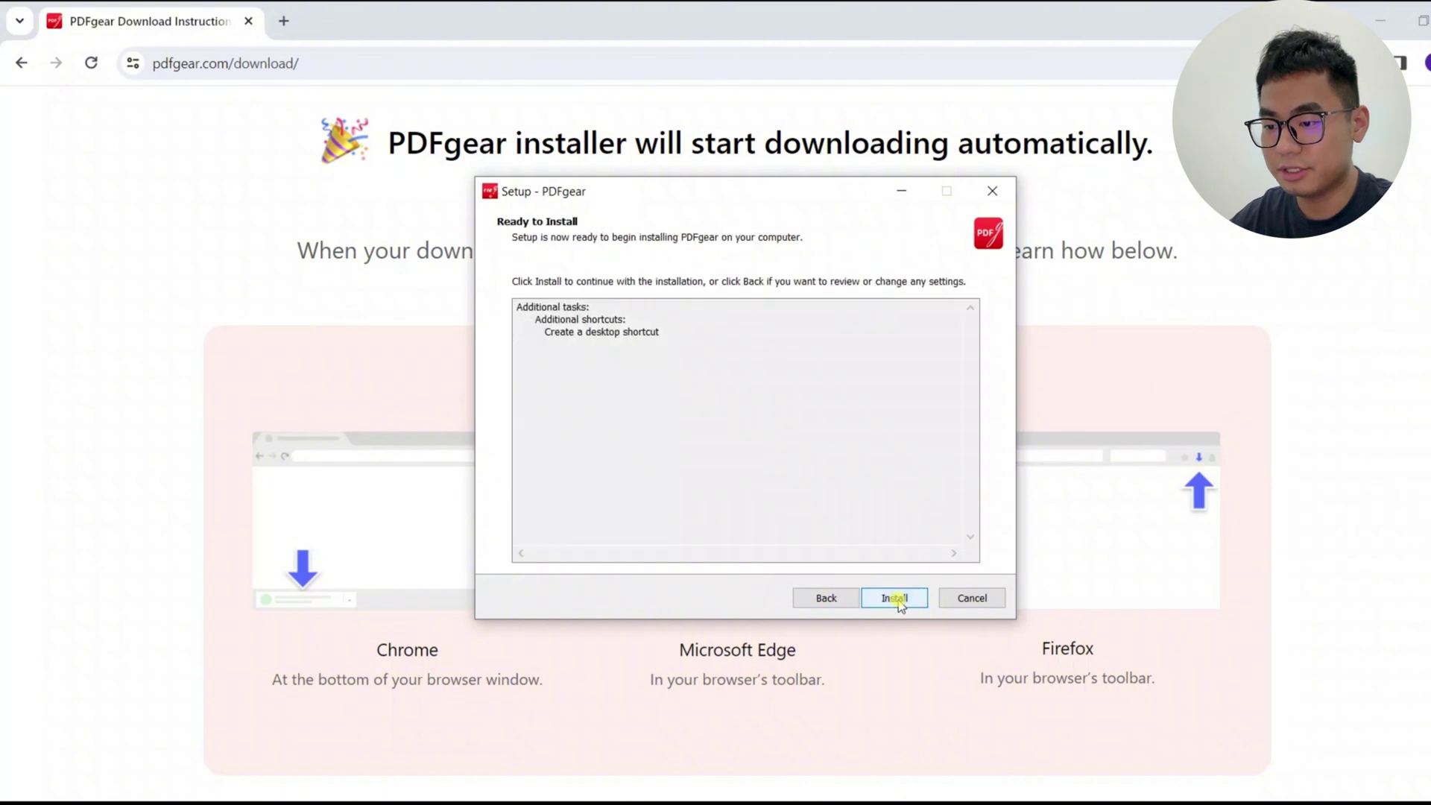
click(898, 598)
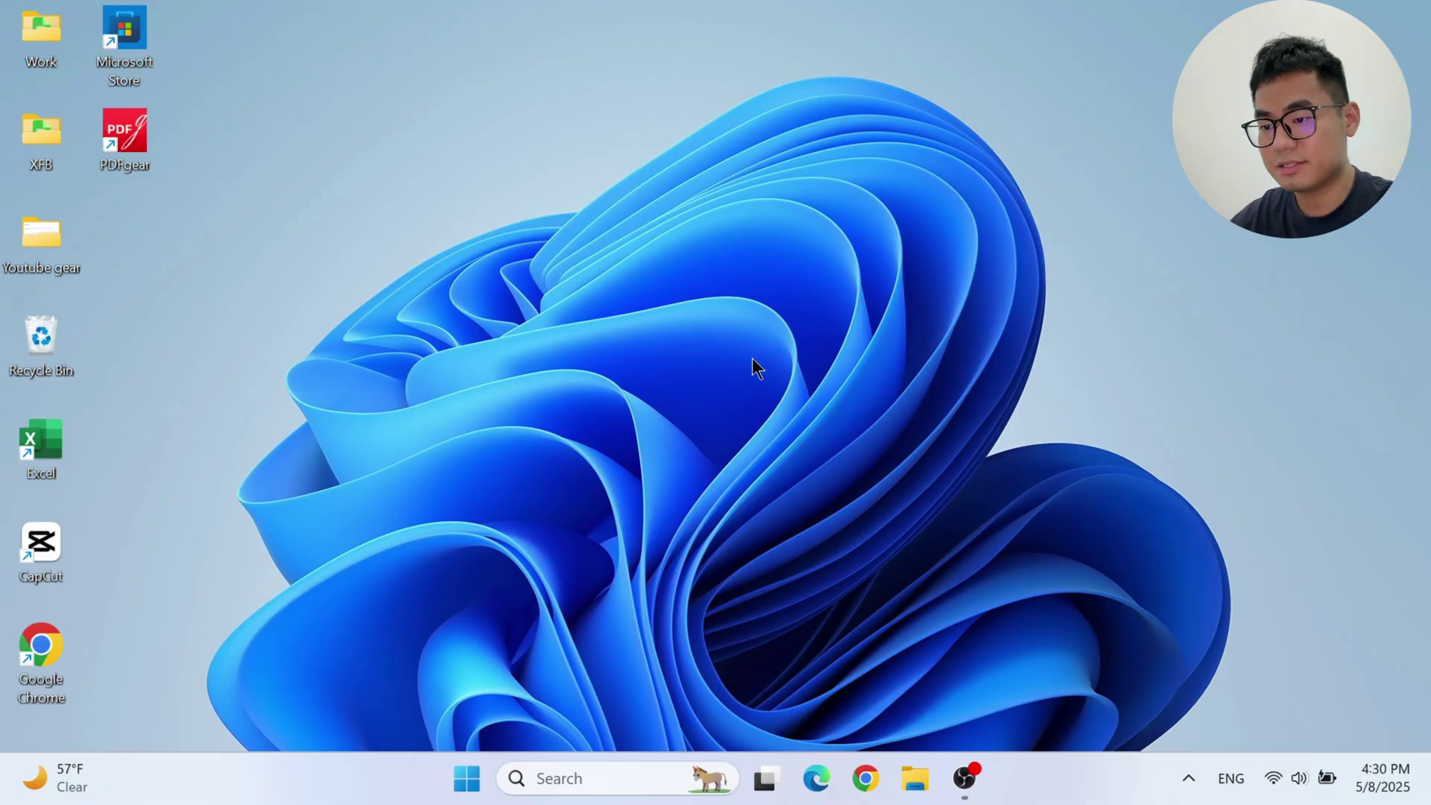
Step: Launch PDFgear desktop and convert GEARINTRO.pdf via PDF to PPT with Advanced Mode on
double_click(125, 140)
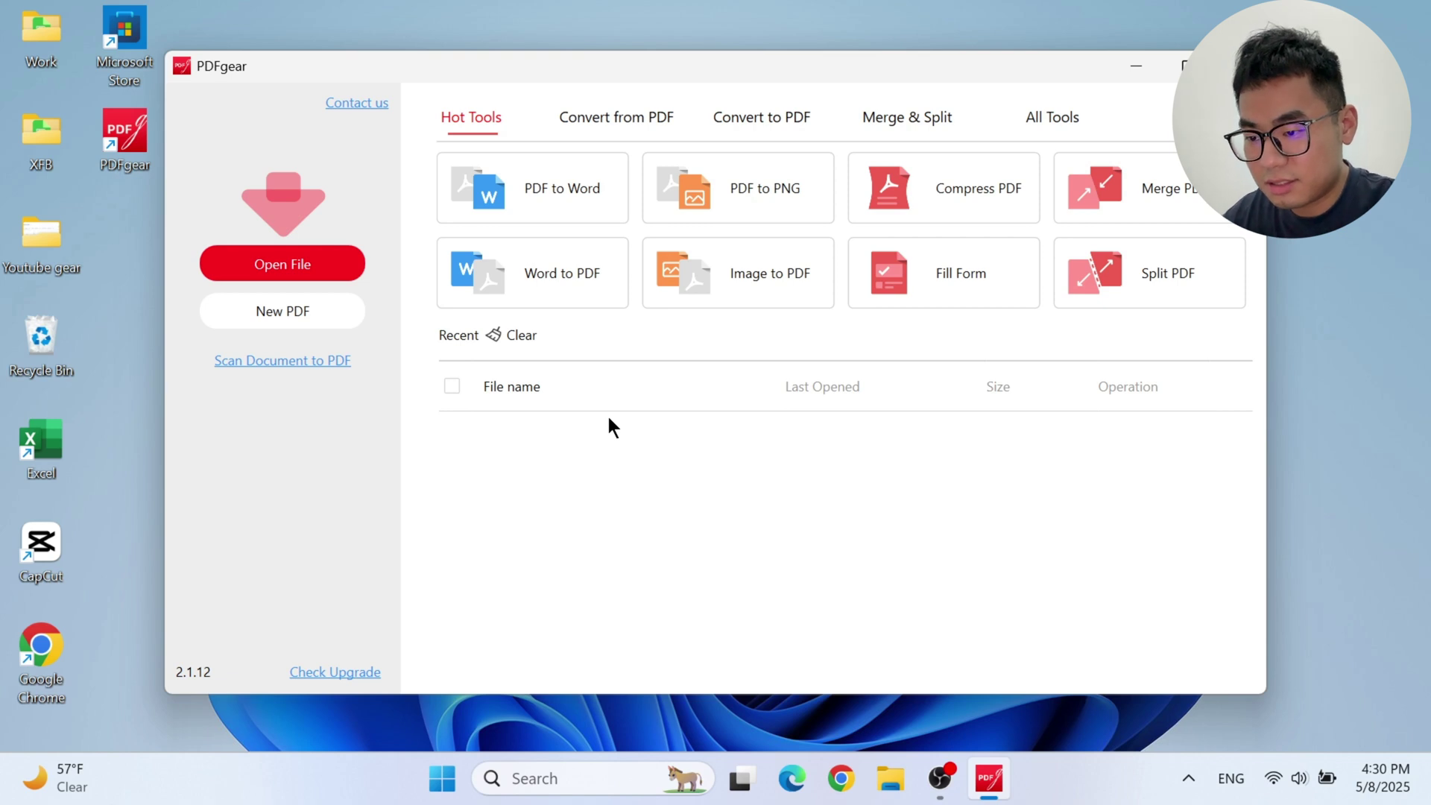
click(628, 124)
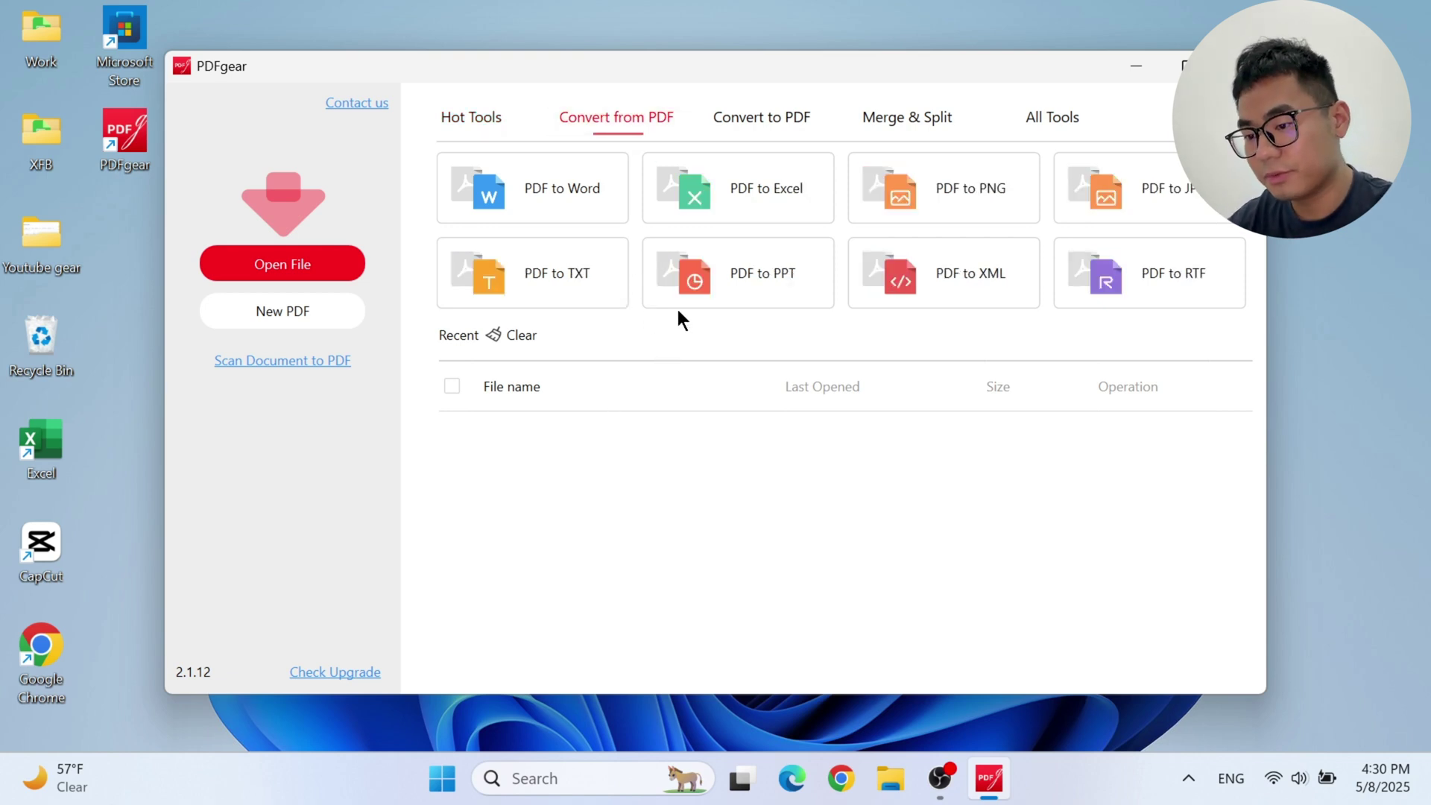
click(732, 272)
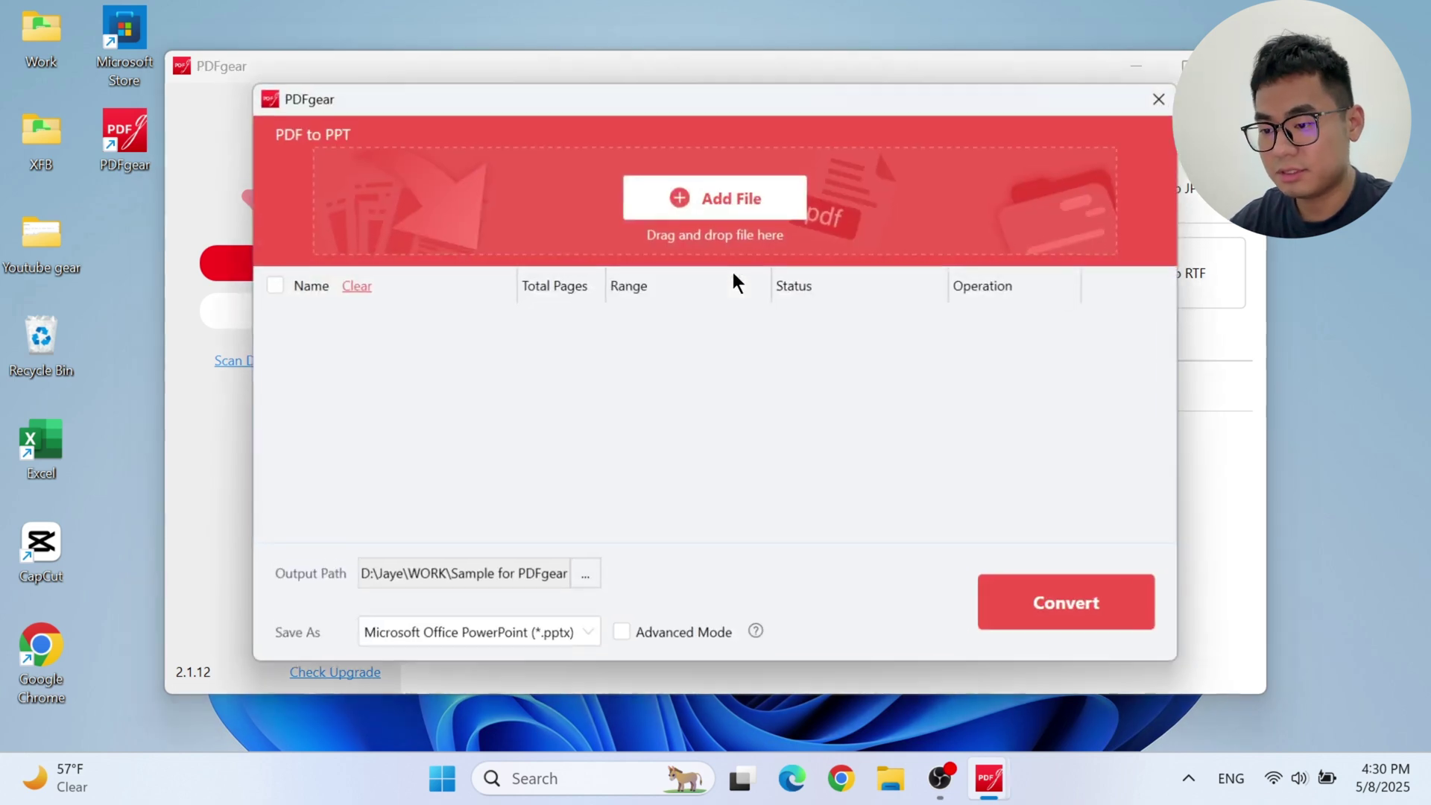
click(713, 197)
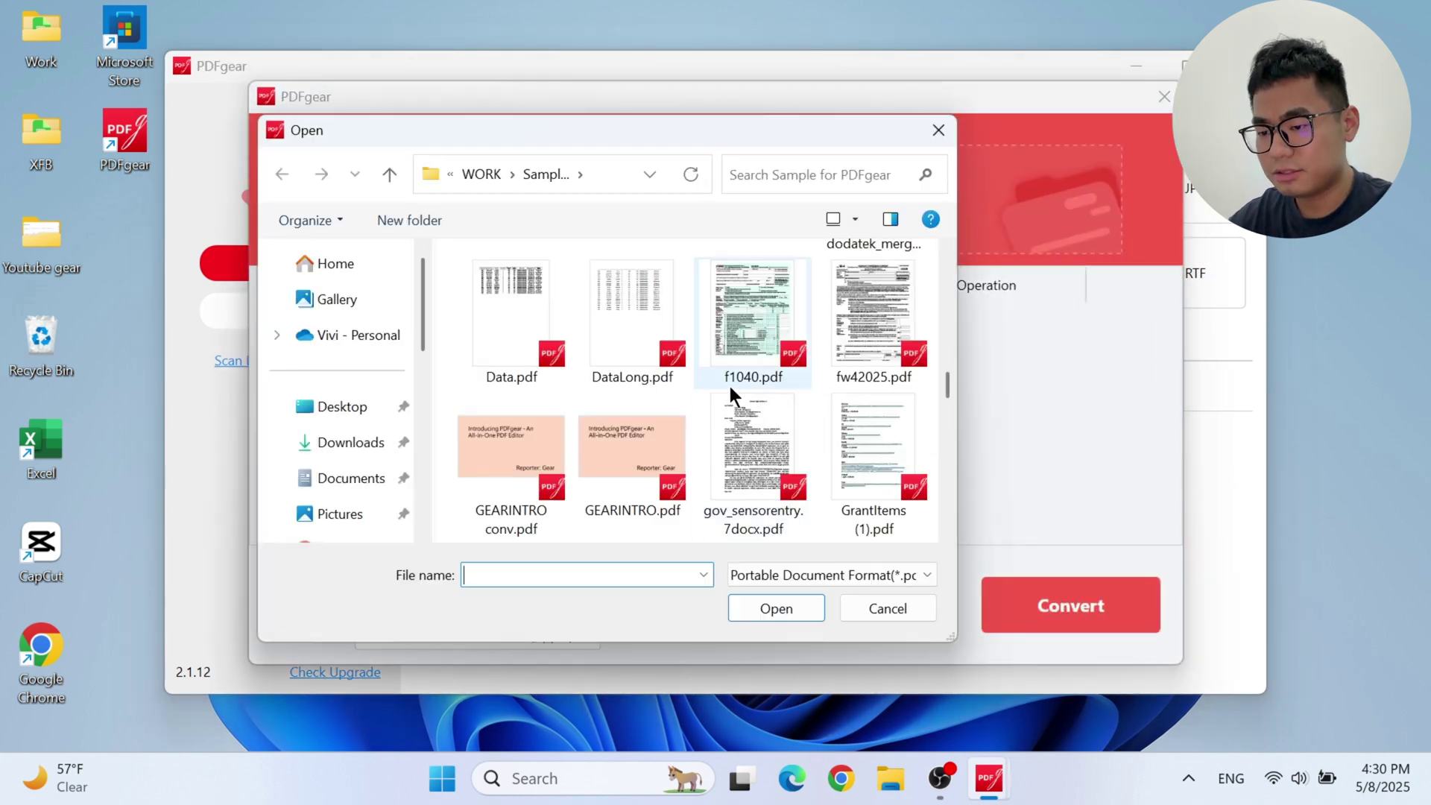
click(618, 458)
click(772, 608)
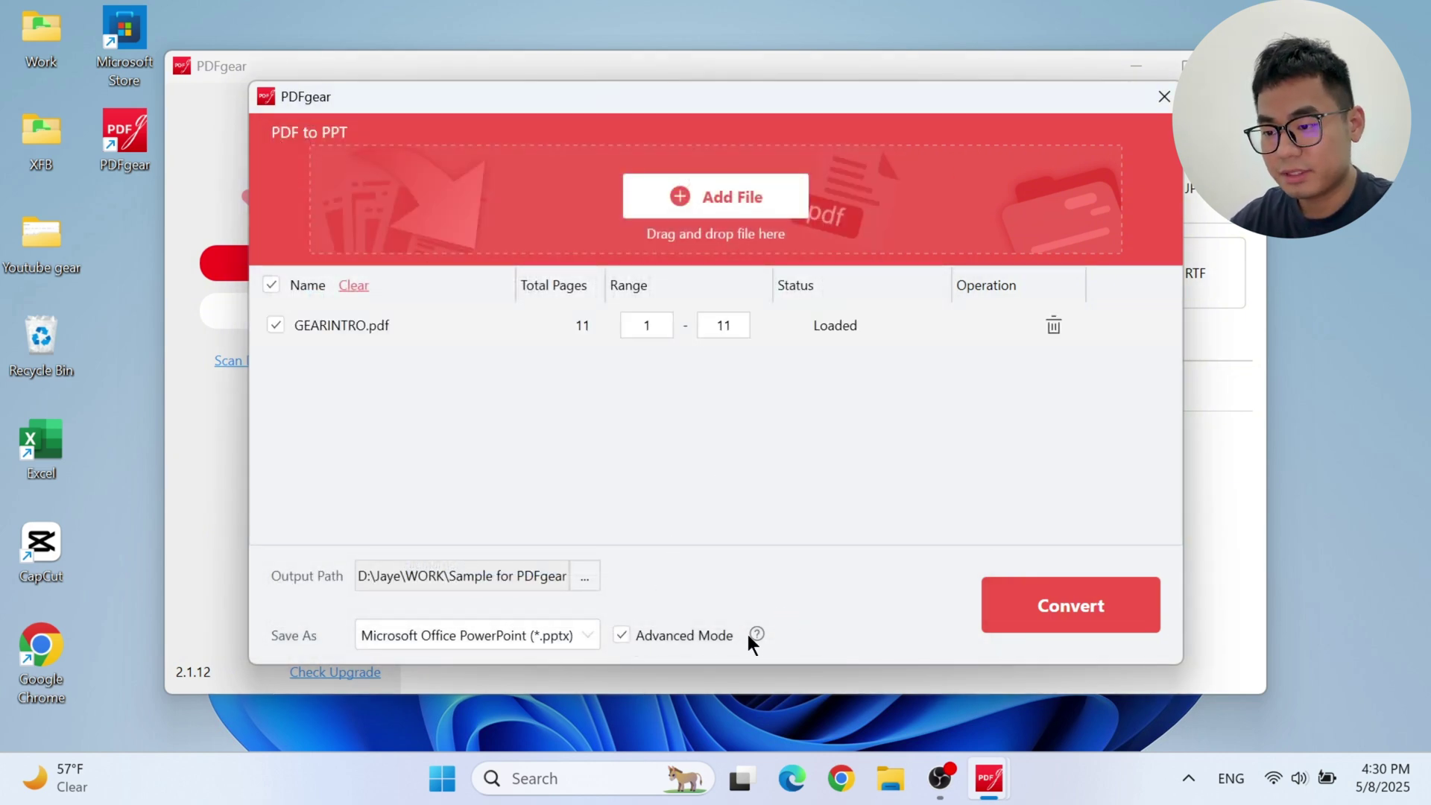
mouse_move(758, 634)
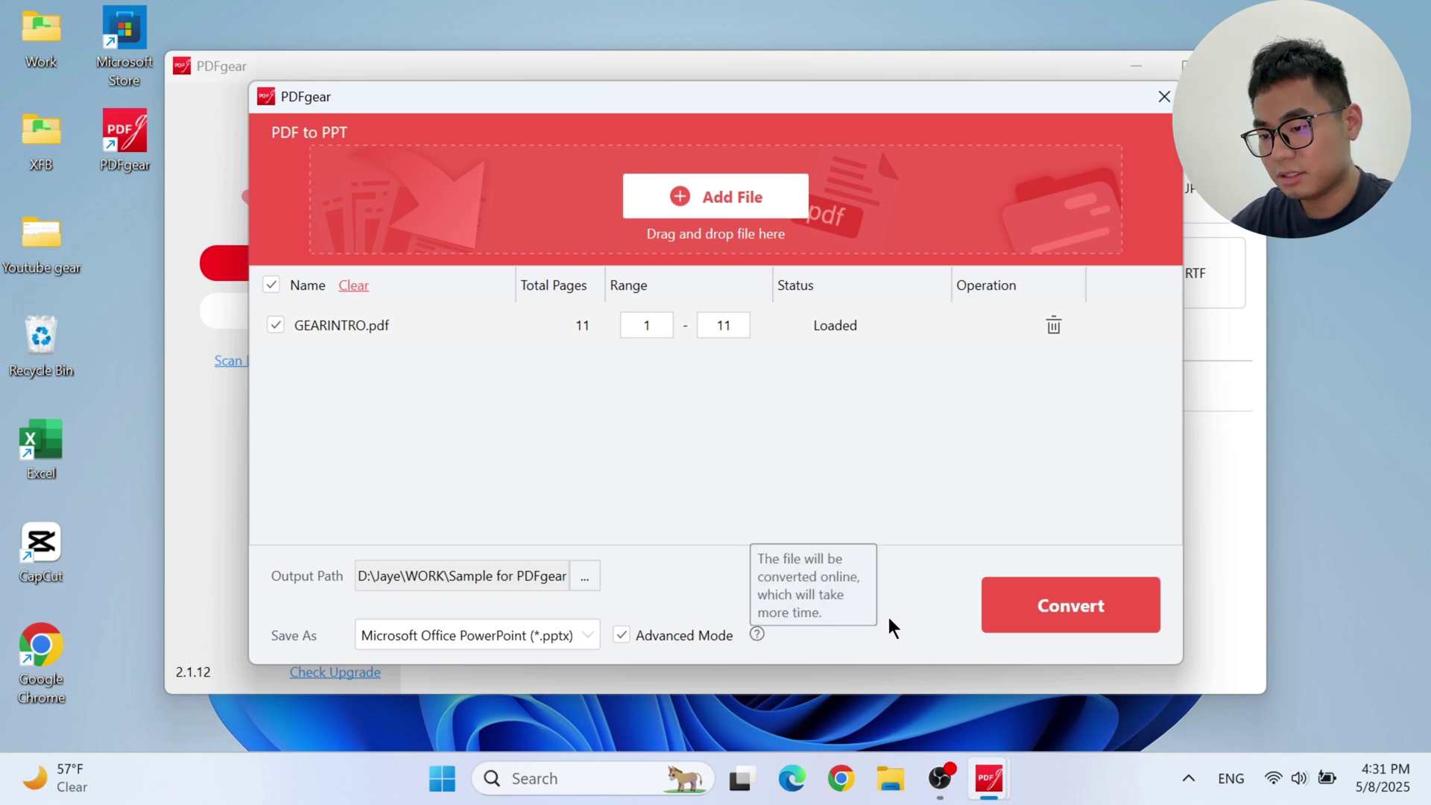
click(1046, 606)
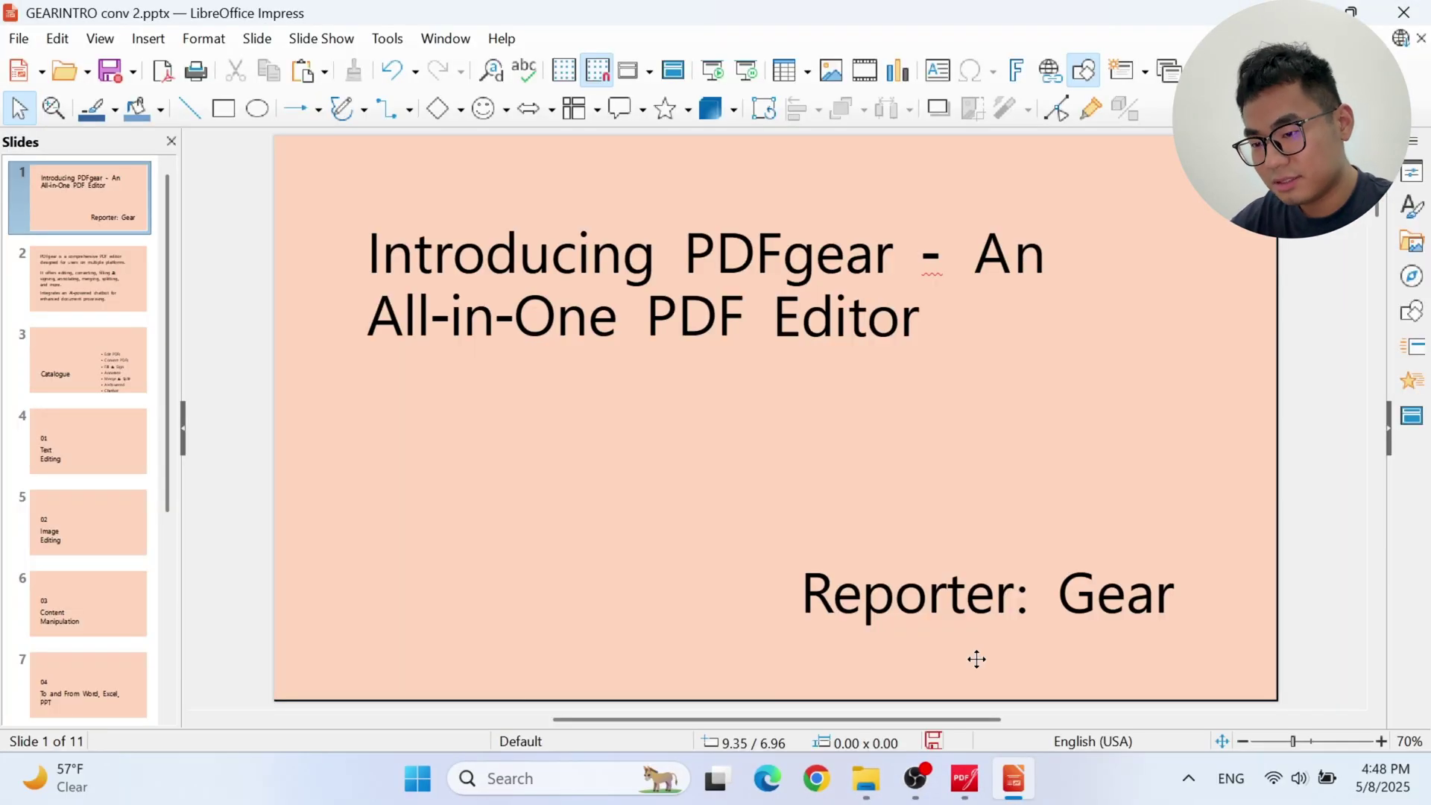
Step: Change the last word of the slide 1 title from 'Editor' to 'Converter'
click(882, 320)
double_click(930, 315)
click(929, 315)
key(BackSpace)
key(BackSpace)
key(BackSpace)
key(BackSpace)
key(BackSpace)
key(BackSpace)
text(Conv)
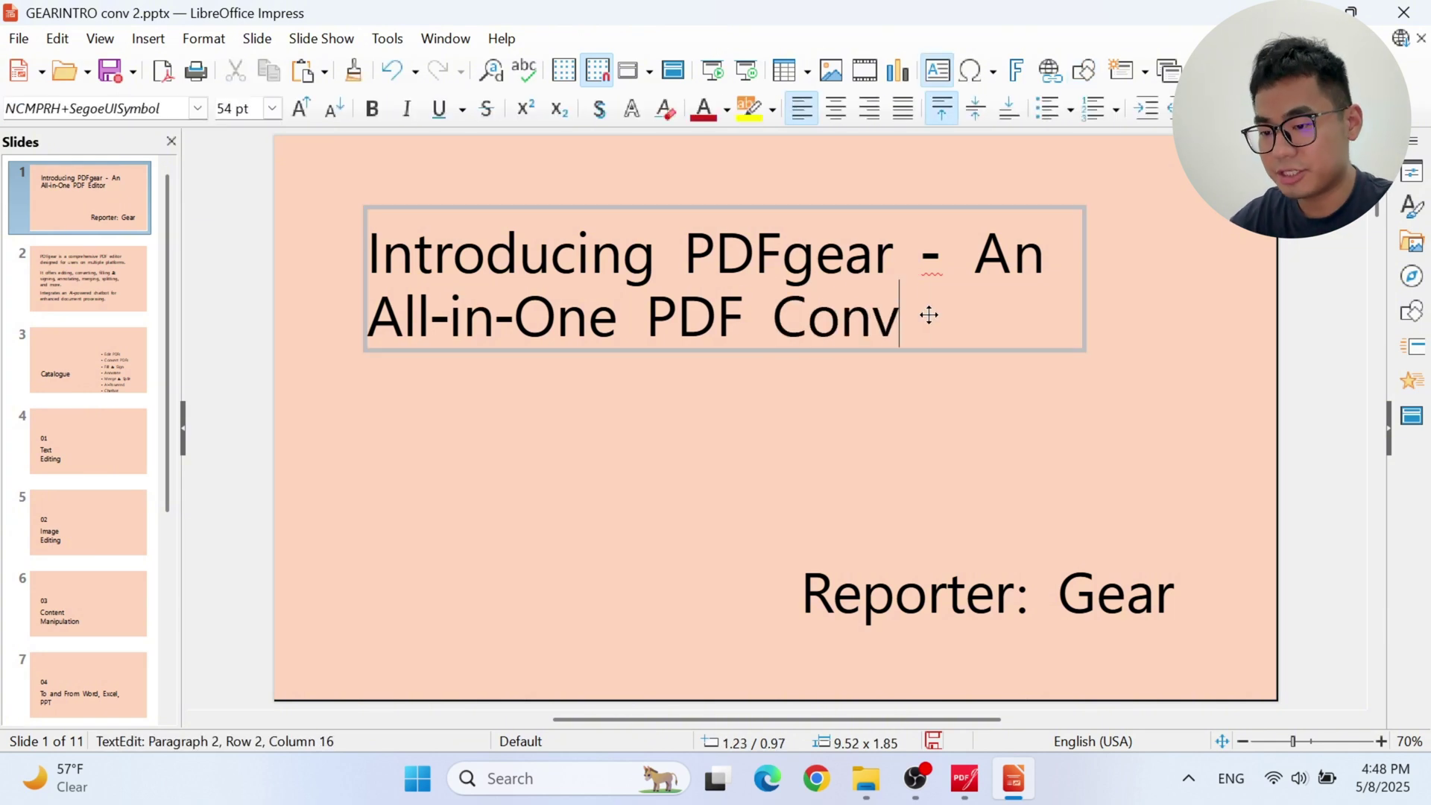
text(erter)
Step: Insert 'PDF' before 'Gear' in the reporter line so it reads PDFGear
double_click(1070, 597)
click(1070, 596)
text(P)
key(BackSpace)
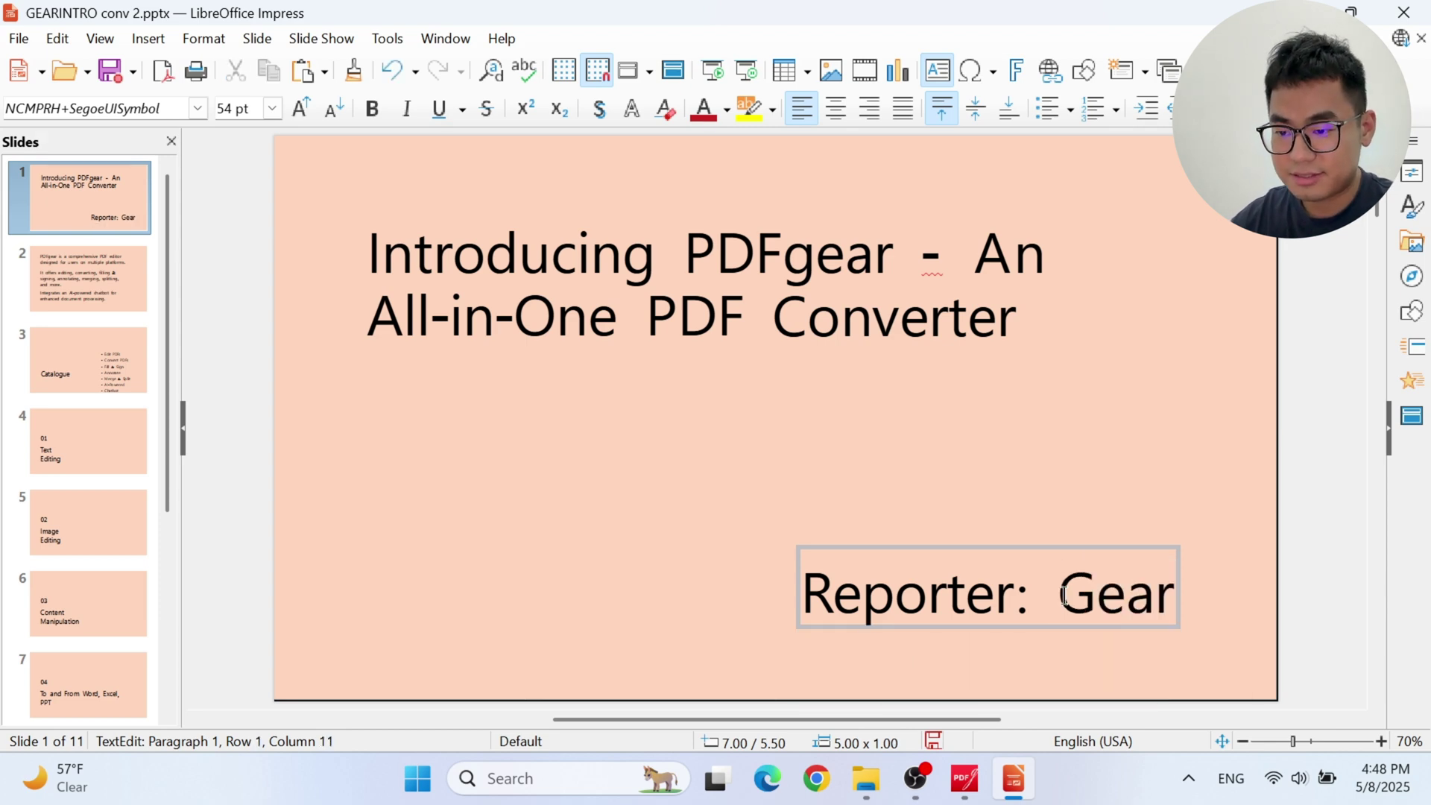
text(PDF)
click(1106, 610)
Step: Widen the reporter text box so PDFGear fits one line and move it left
click(1048, 594)
click(1184, 626)
click(1173, 623)
drag(1177, 625, 1277, 625)
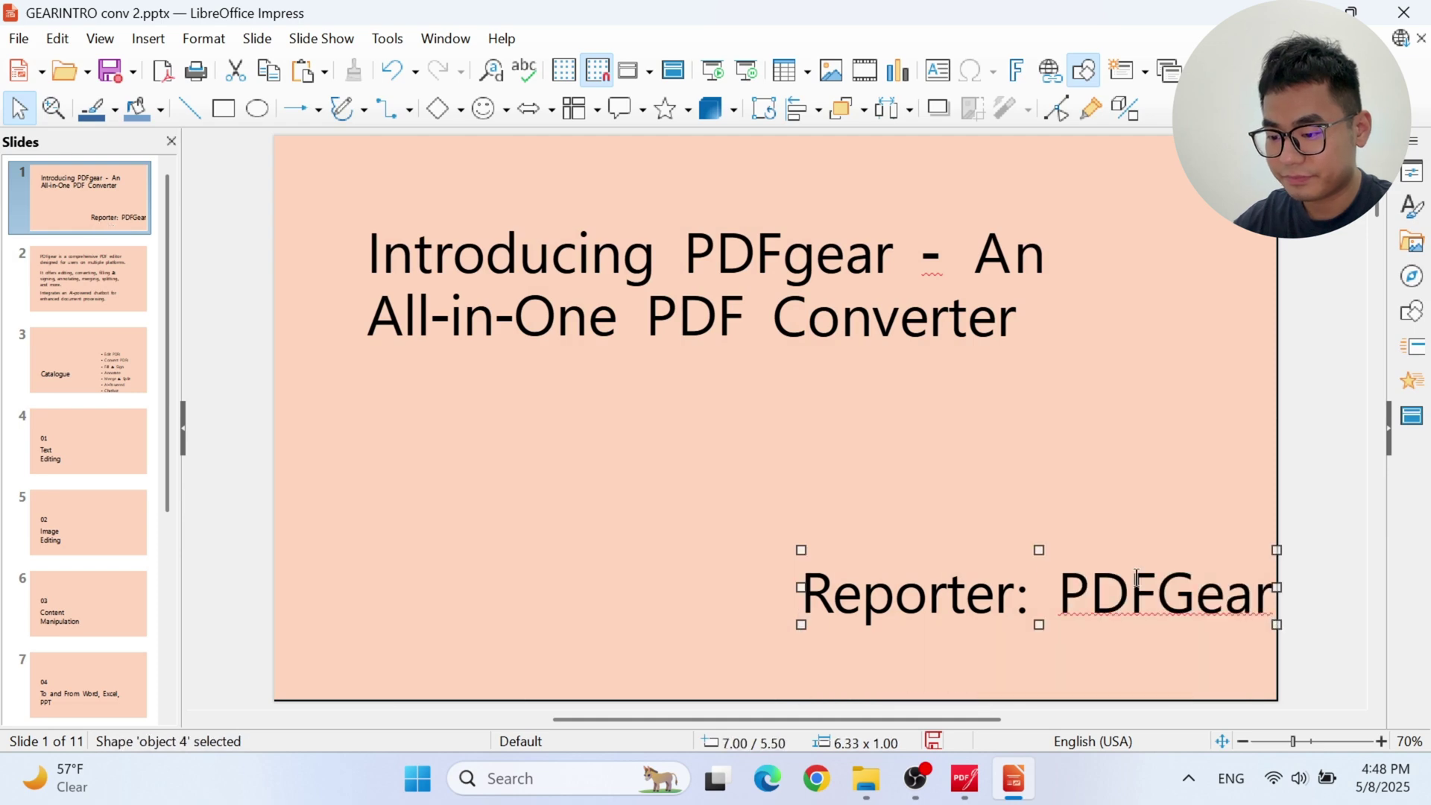
drag(1013, 549, 955, 556)
click(671, 471)
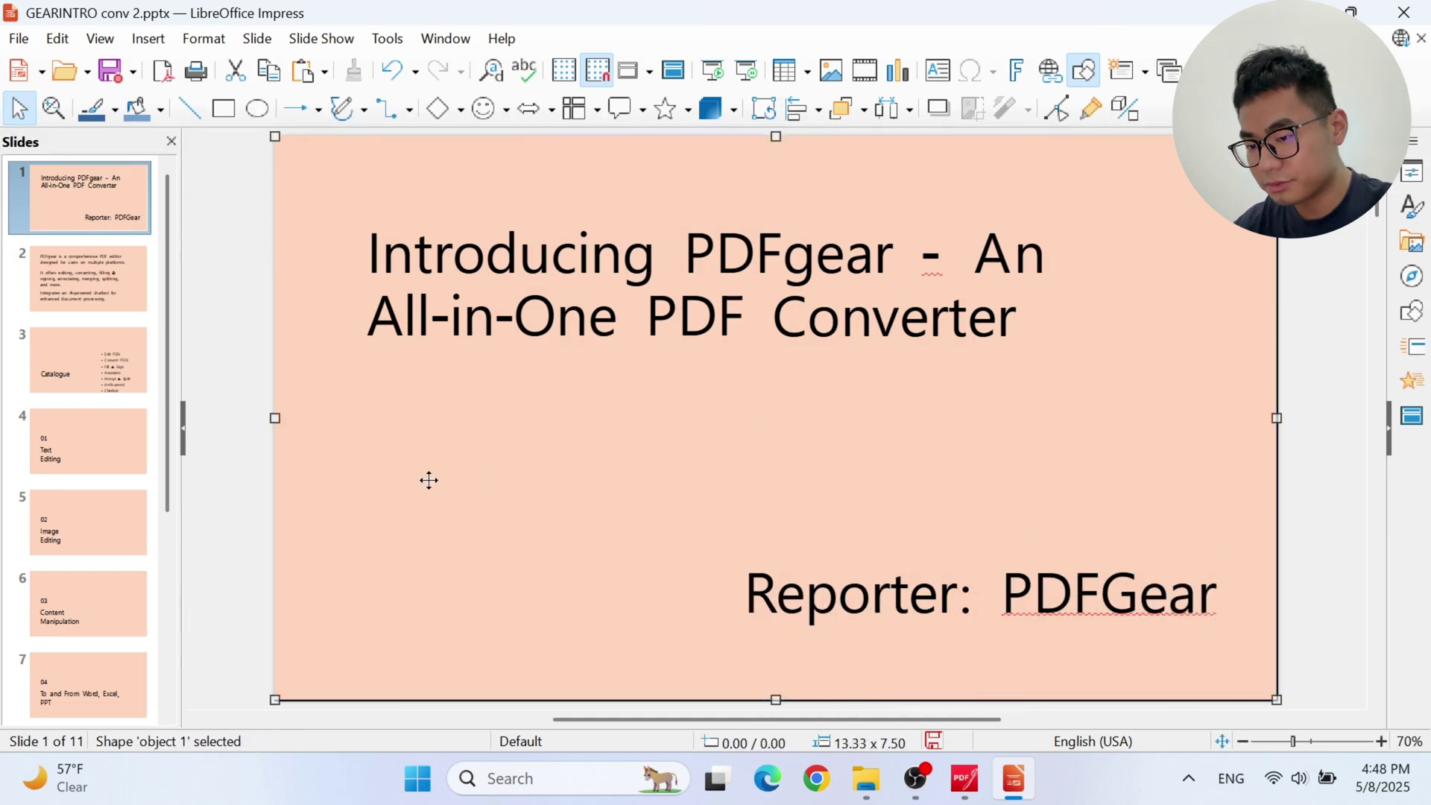
Step: Browse slide 2, the Catalogue slide, slide 5 Image Editing, and the Thank You slide
click(70, 301)
click(50, 360)
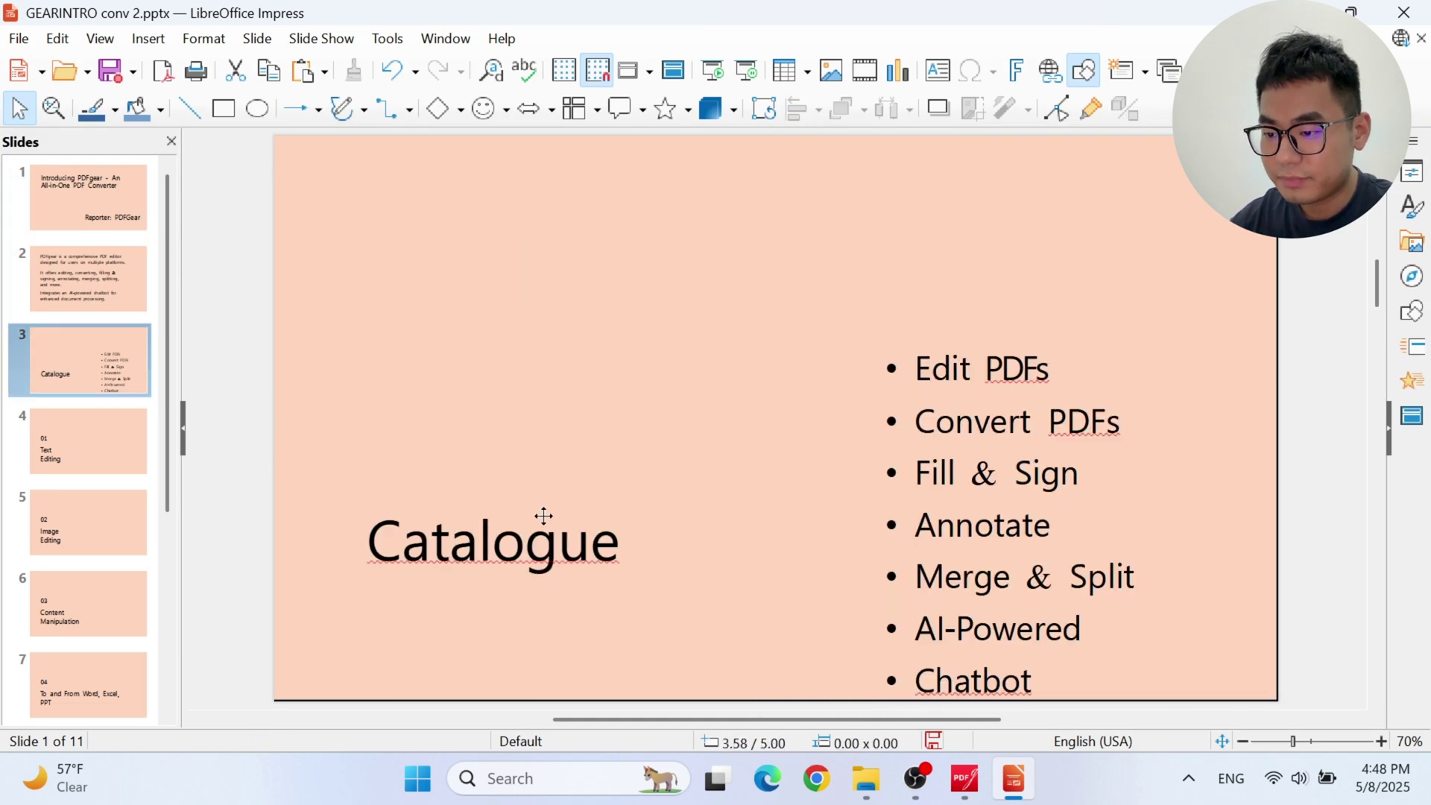
click(65, 521)
double_click(445, 492)
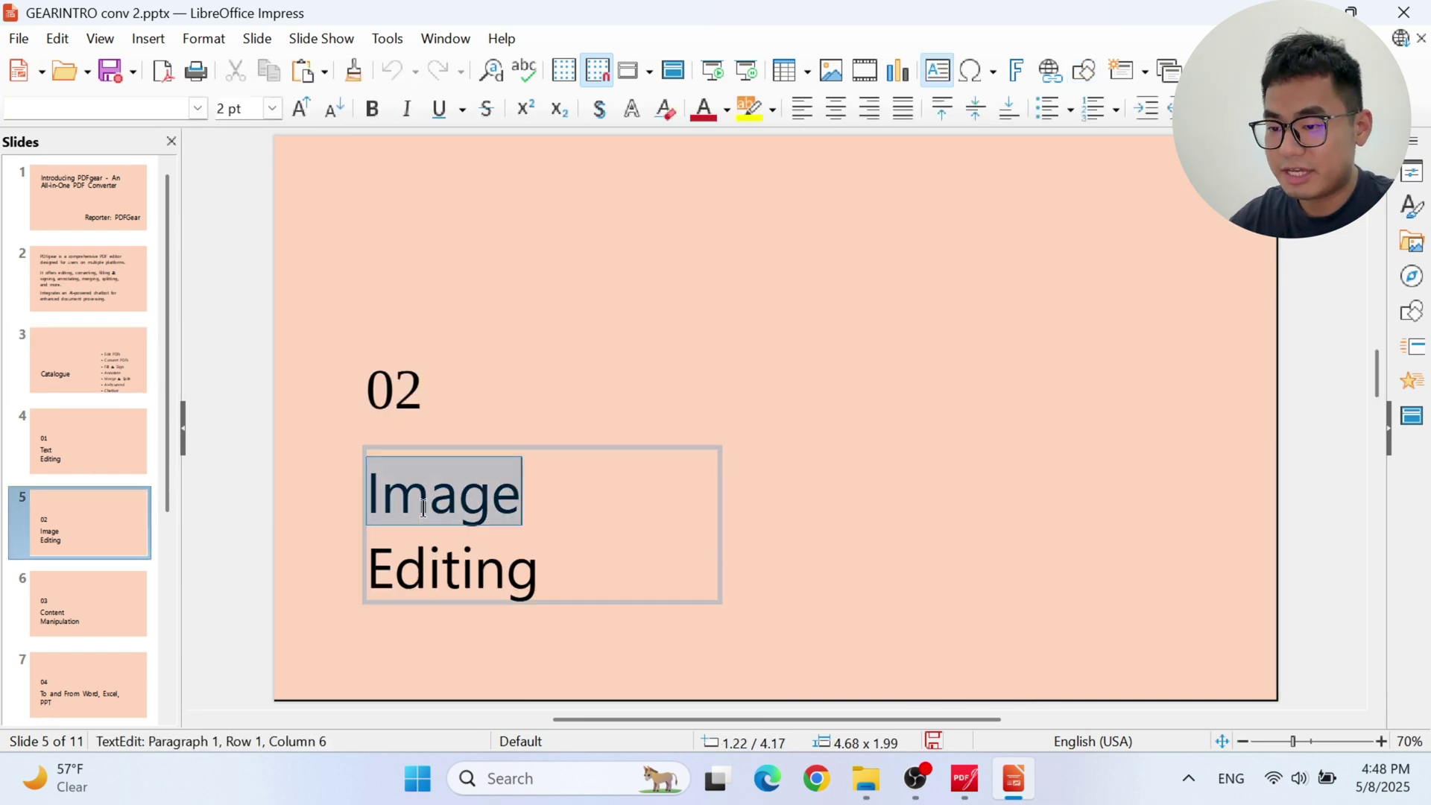
click(563, 568)
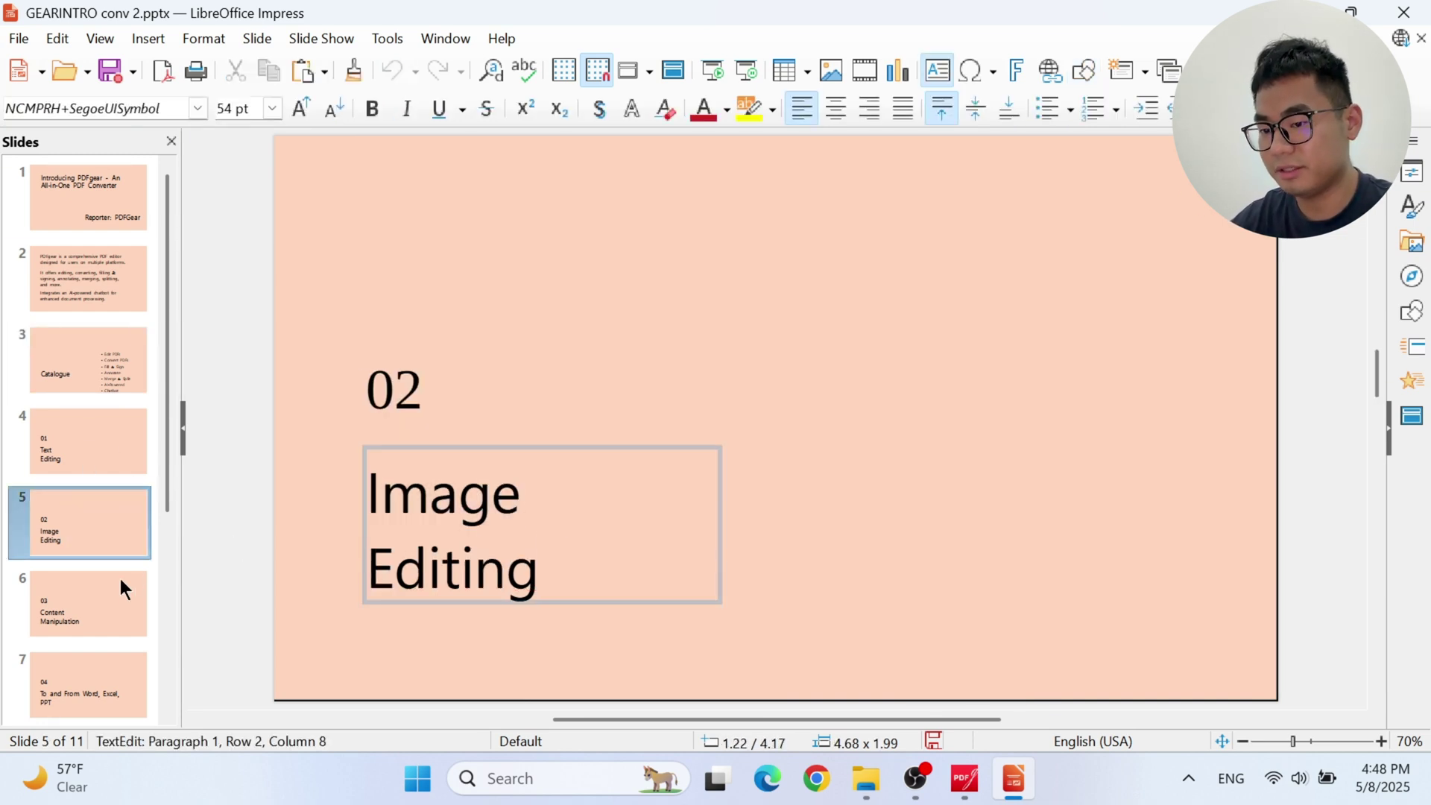
scroll(119, 578, down, 4)
click(87, 659)
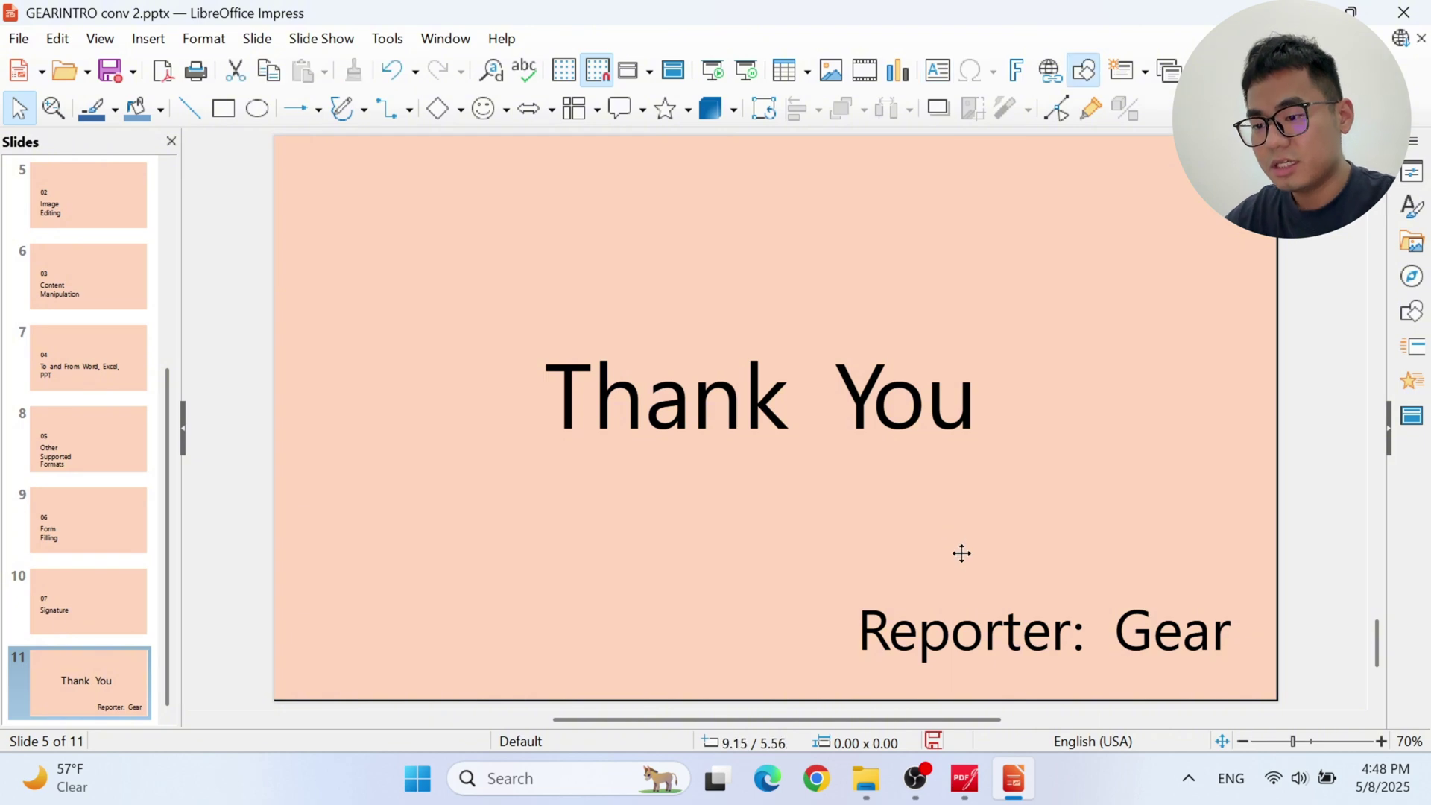
Step: Open PDFgear Introduction.pdf in the PDFgear Windows app
mouse_move(970, 791)
click(892, 670)
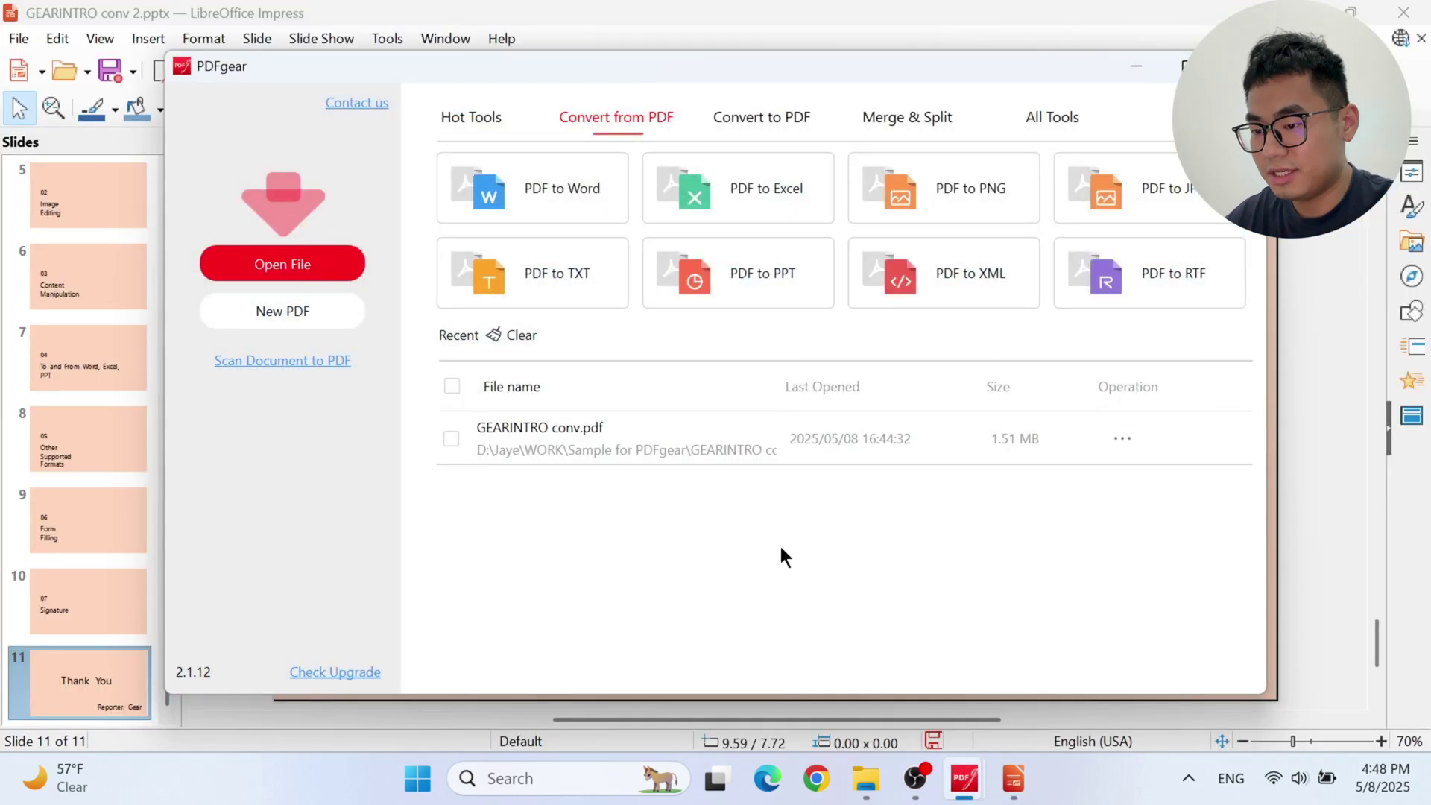
click(298, 270)
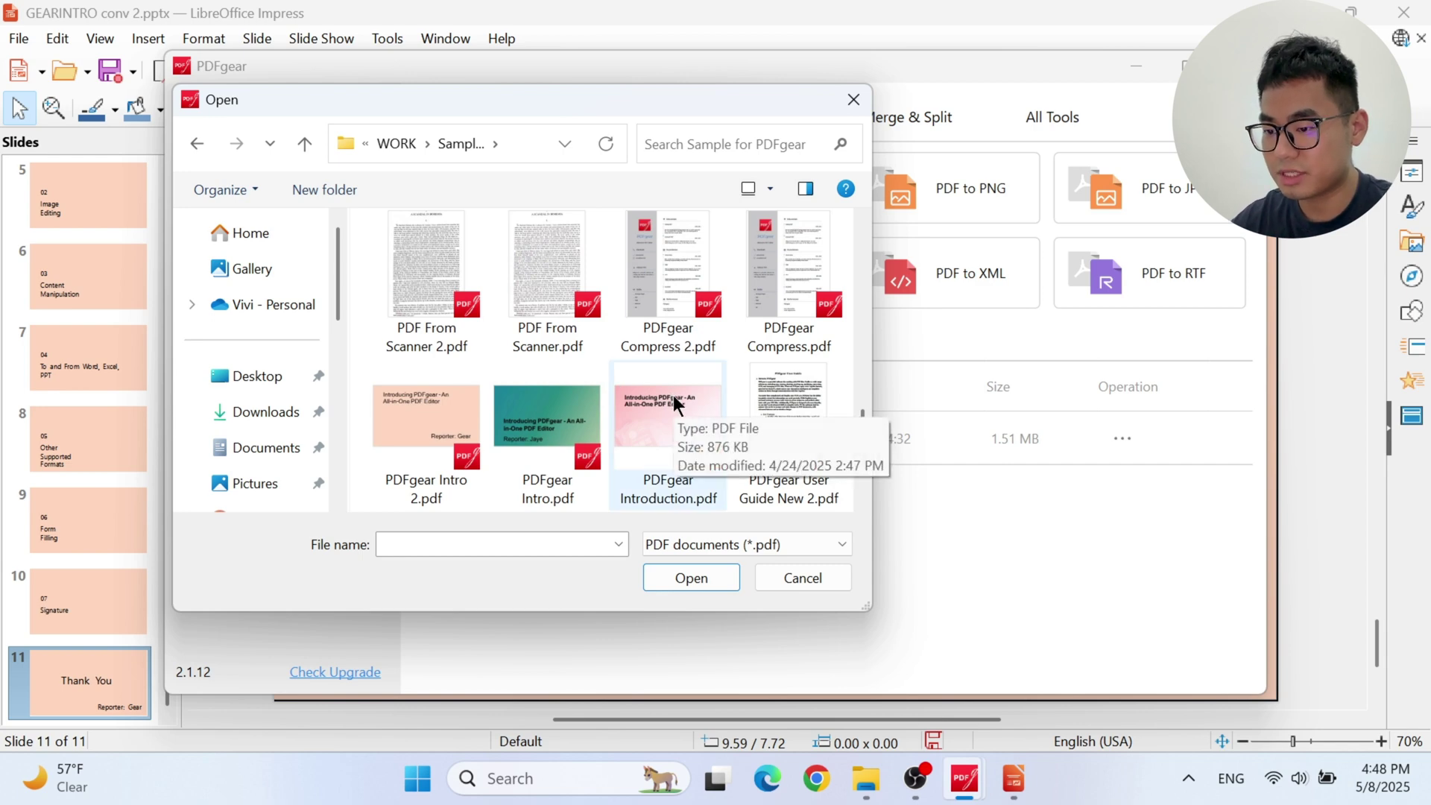
click(674, 488)
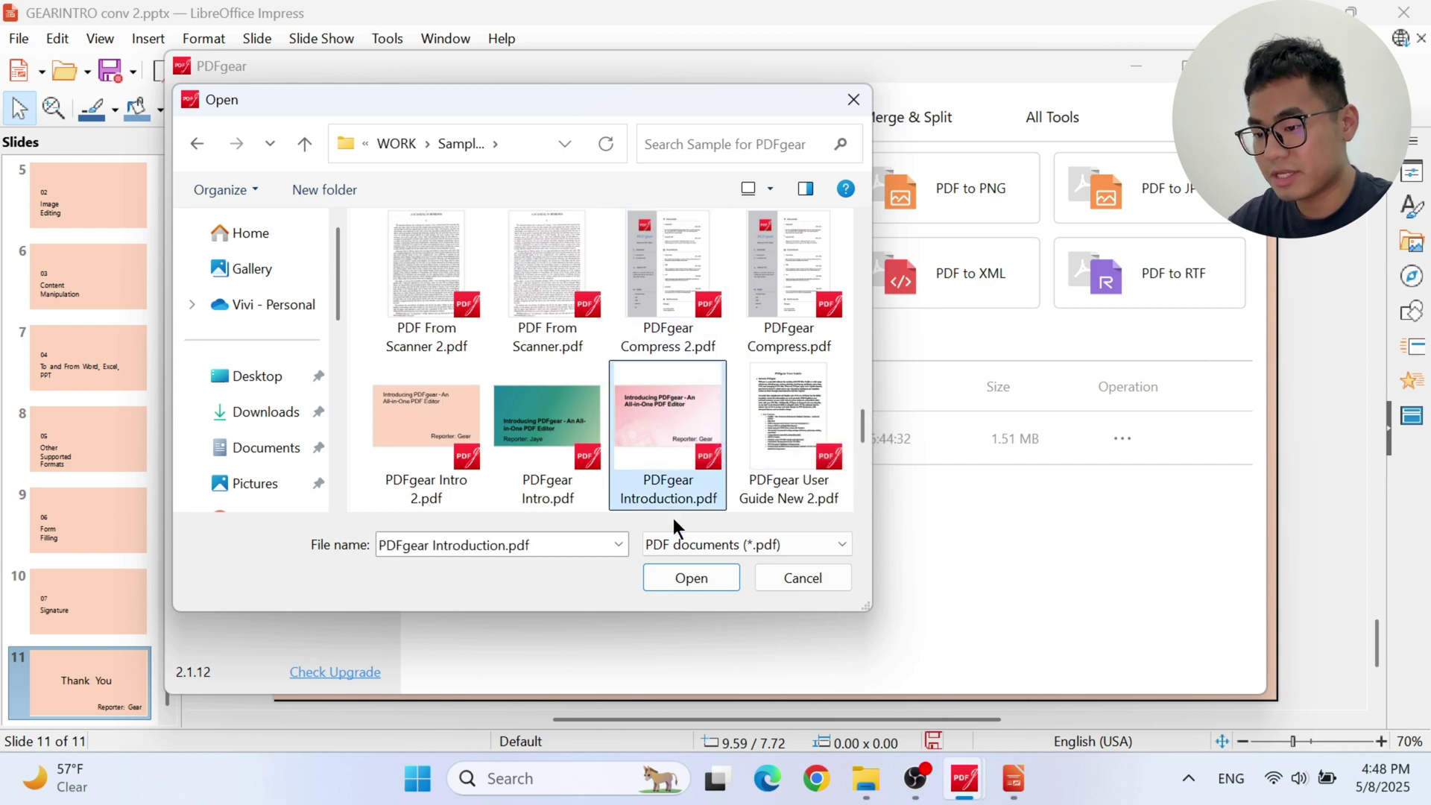
click(680, 576)
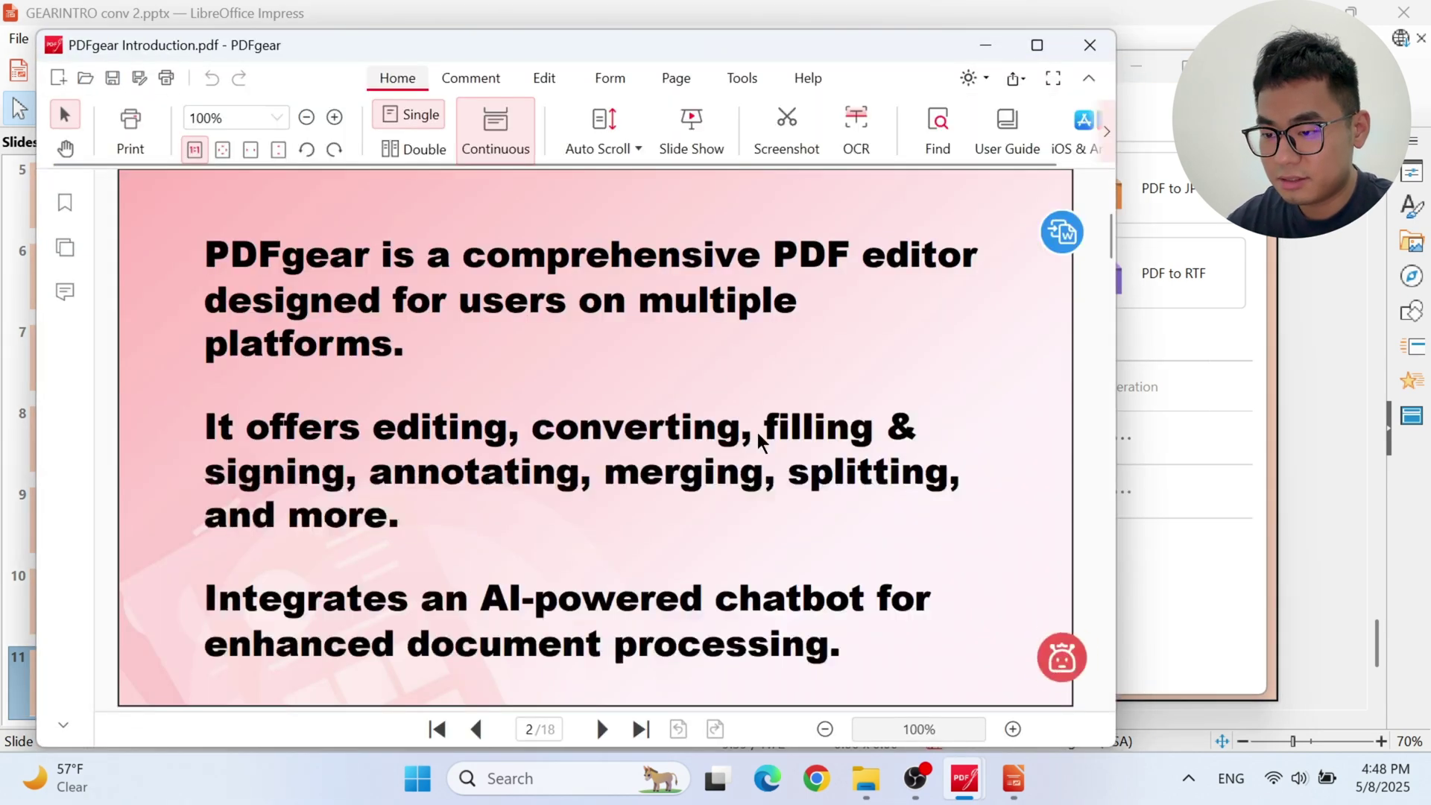
Step: Maximize the document and run Convert > PDF to PPT with Advanced Mode enabled
click(1037, 45)
scroll(720, 448, up, 2)
scroll(723, 456, up, 3)
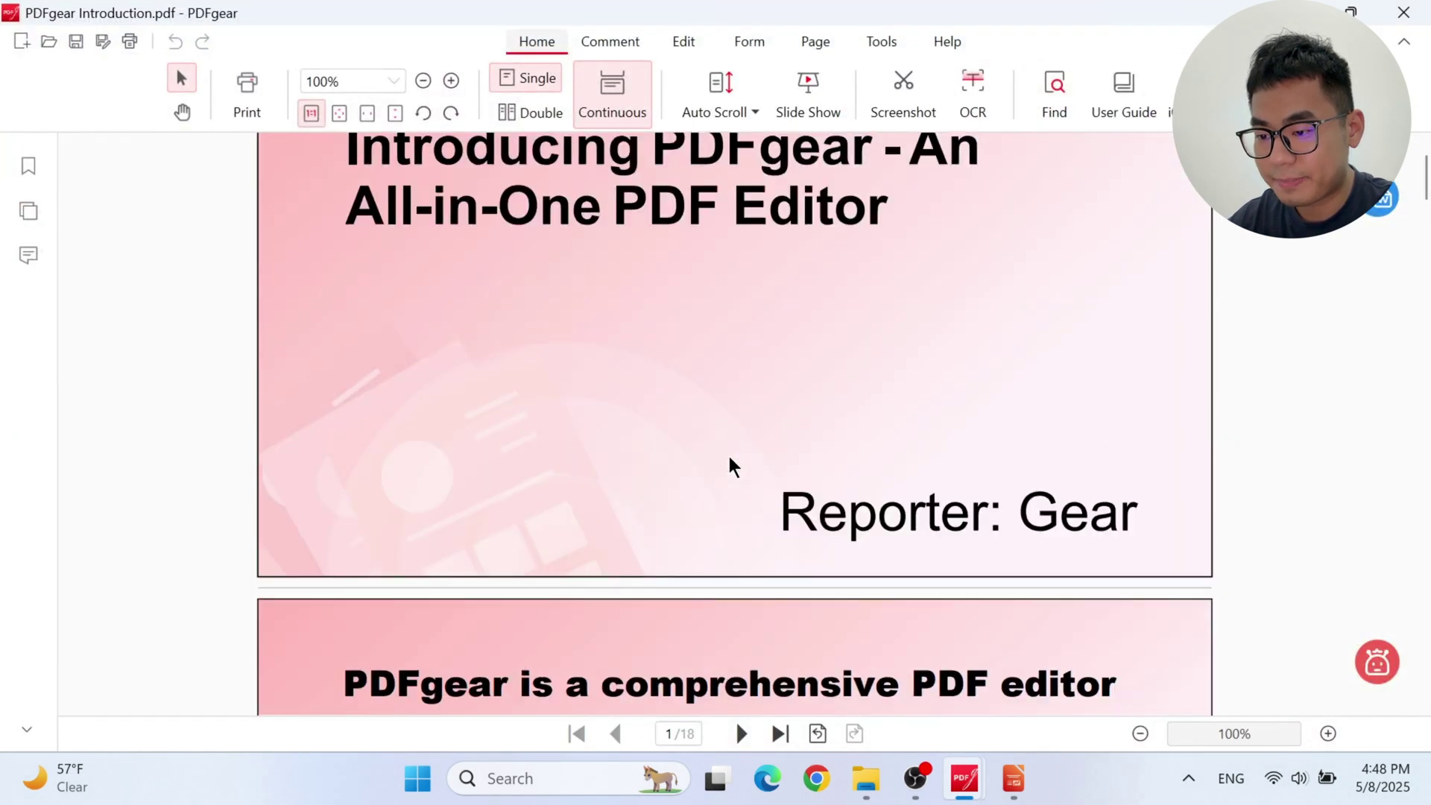
click(883, 46)
click(451, 118)
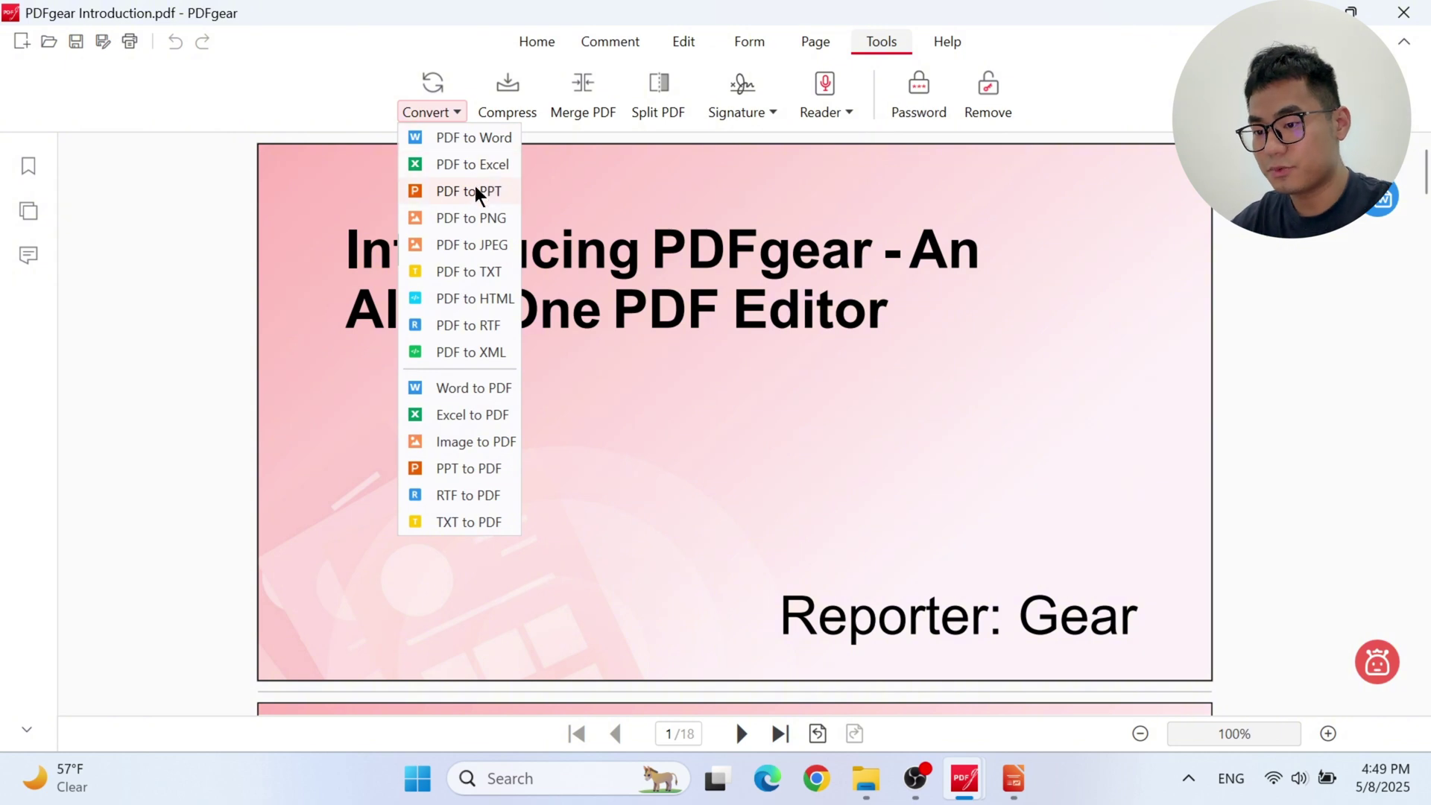
click(477, 191)
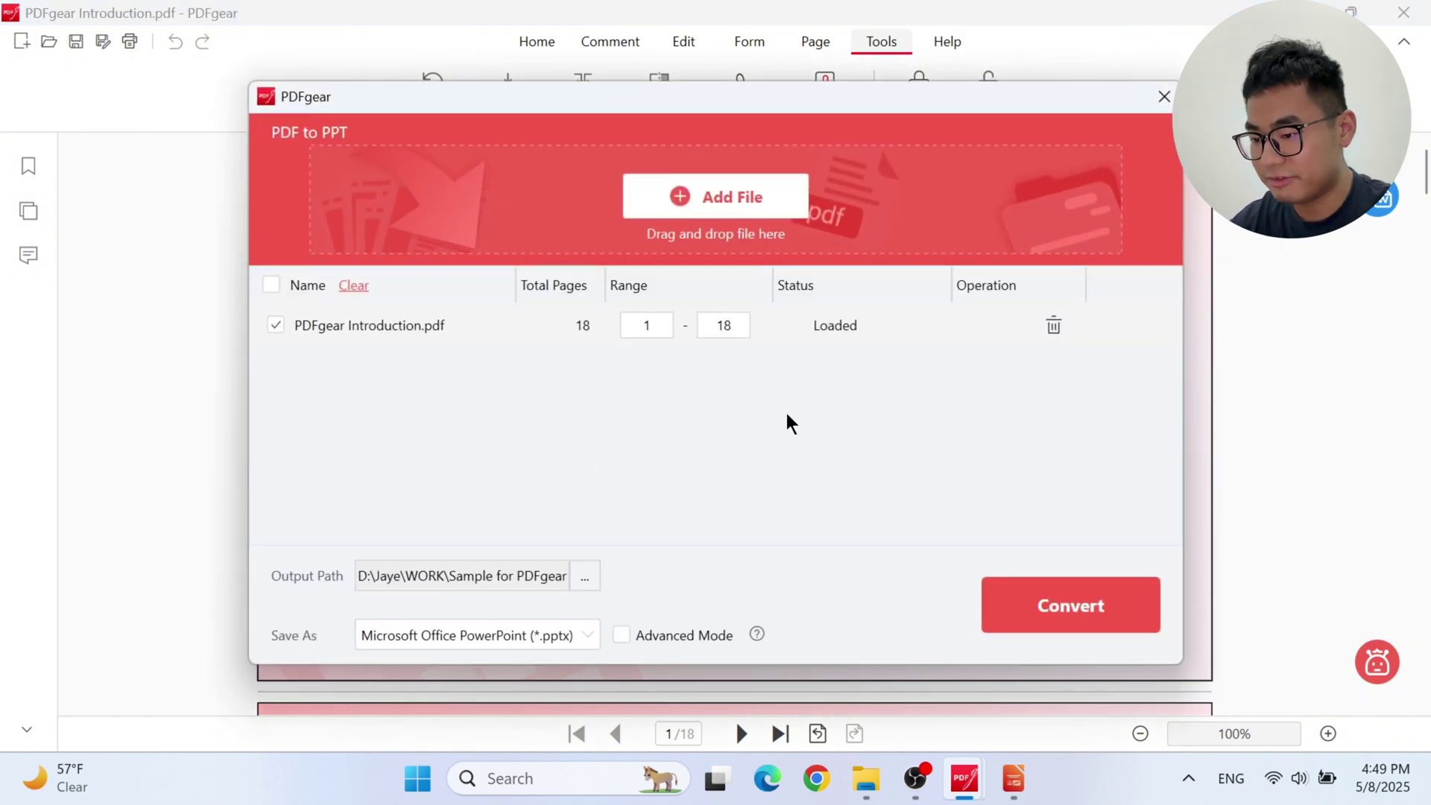
click(622, 635)
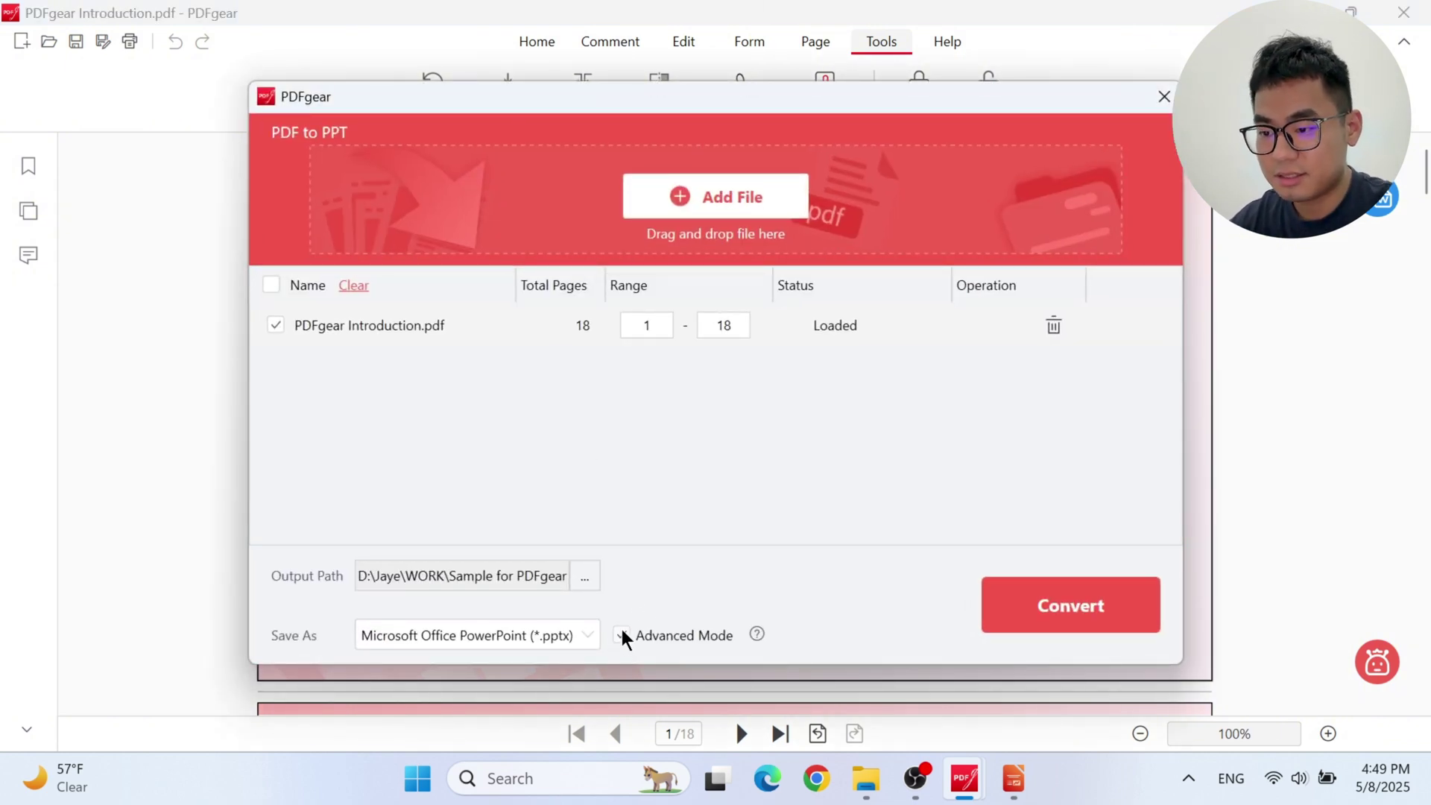
click(1066, 609)
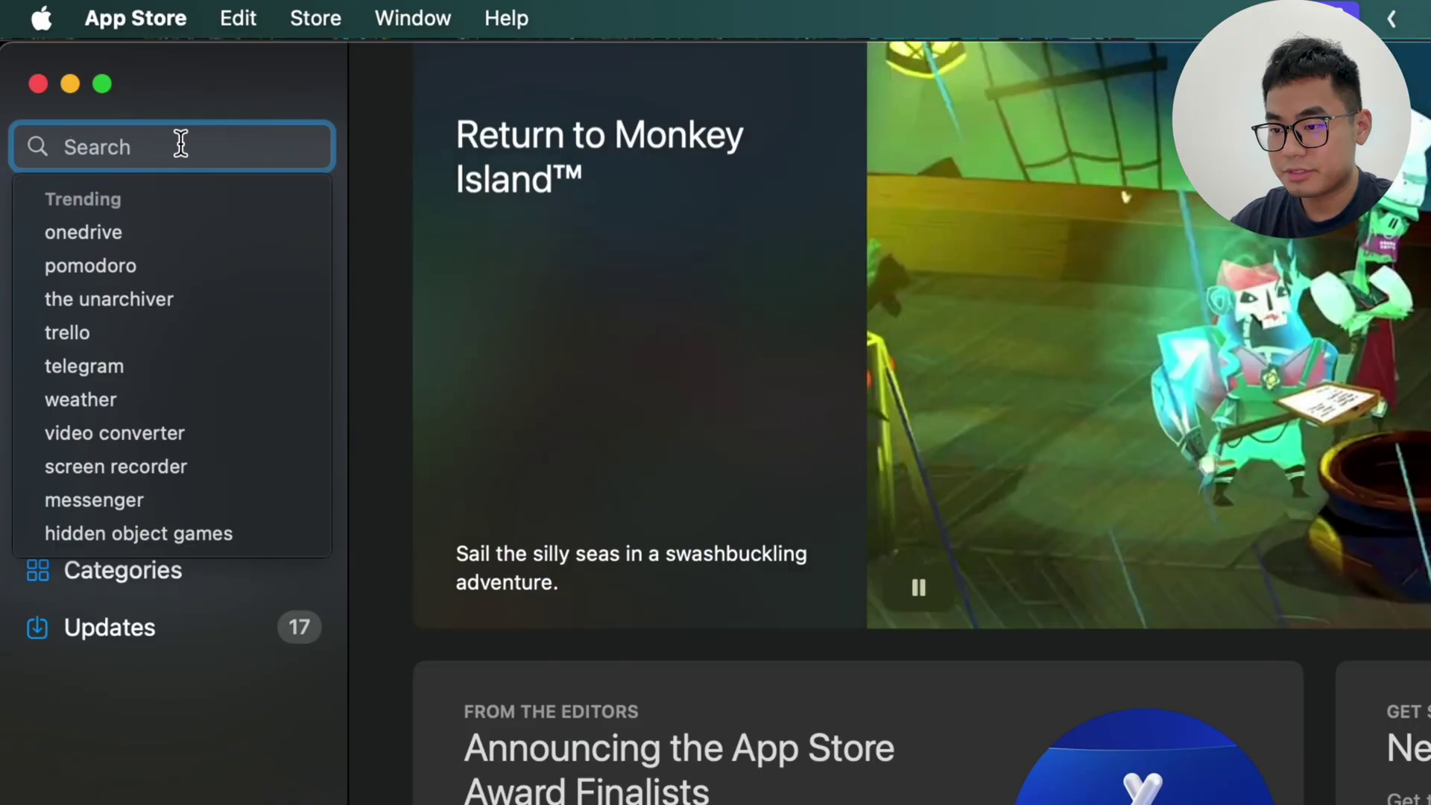
Step: Search the App Store for 'pdfgear' and launch the installed PDFgear Mac app
text(pdfgear)
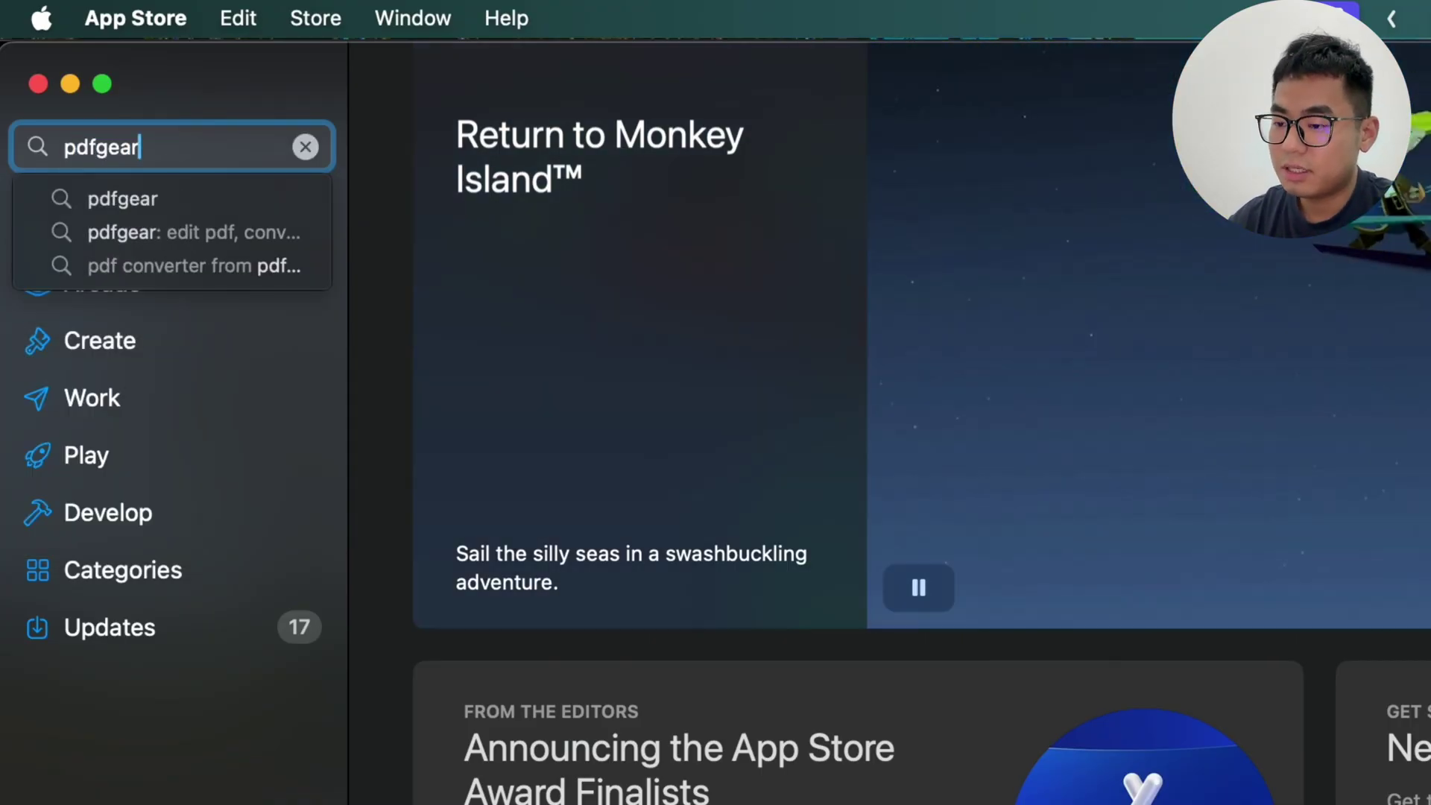
key(Return)
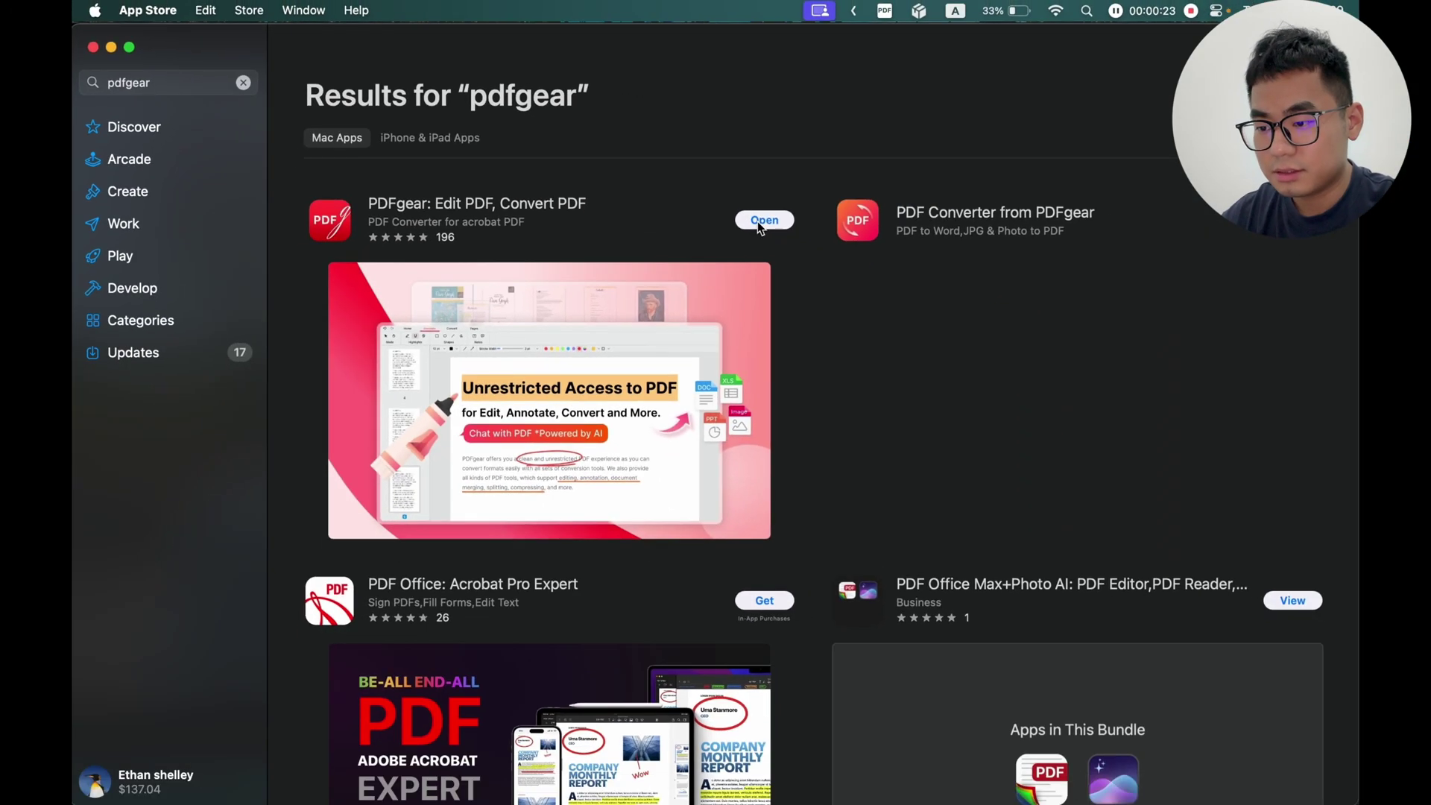
click(938, 298)
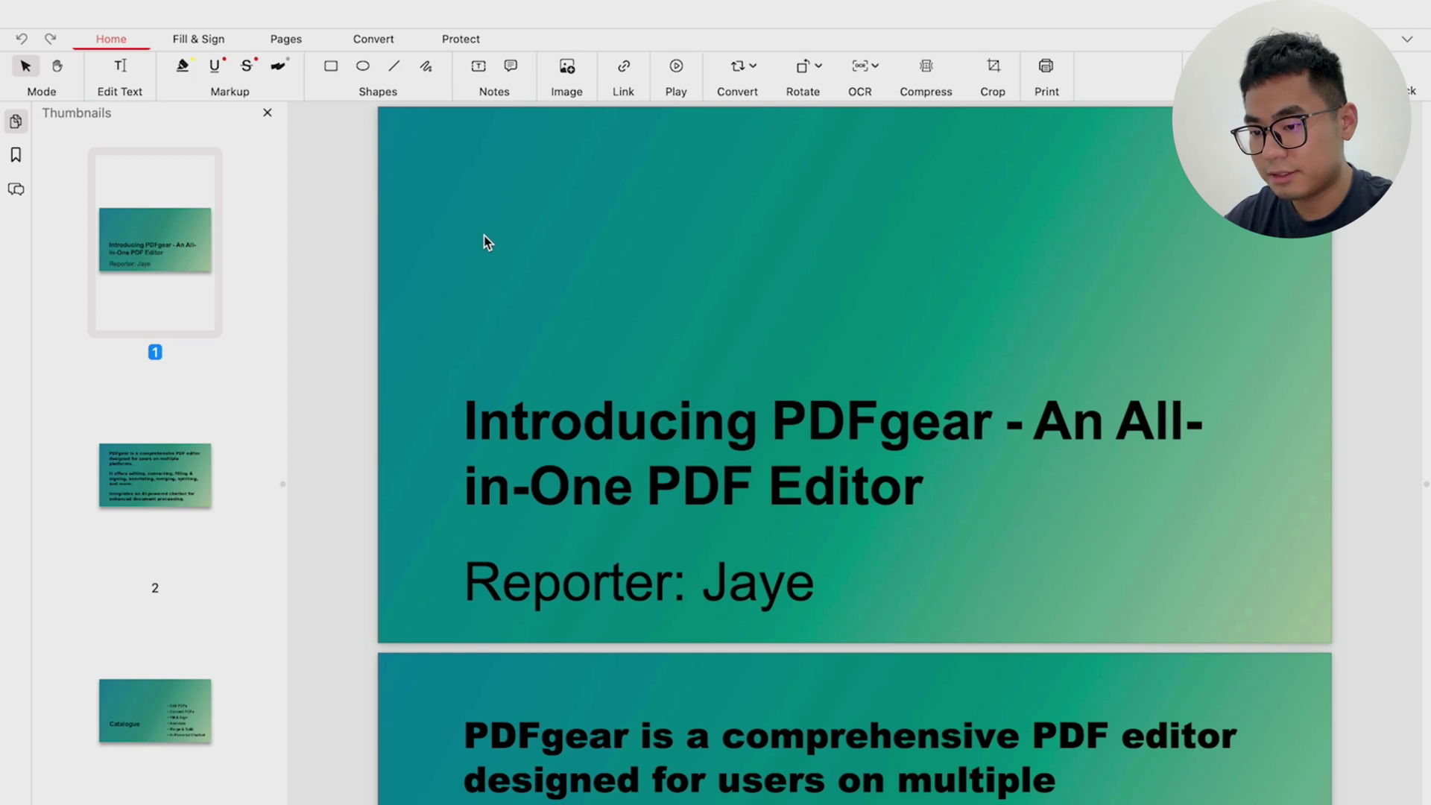
click(680, 72)
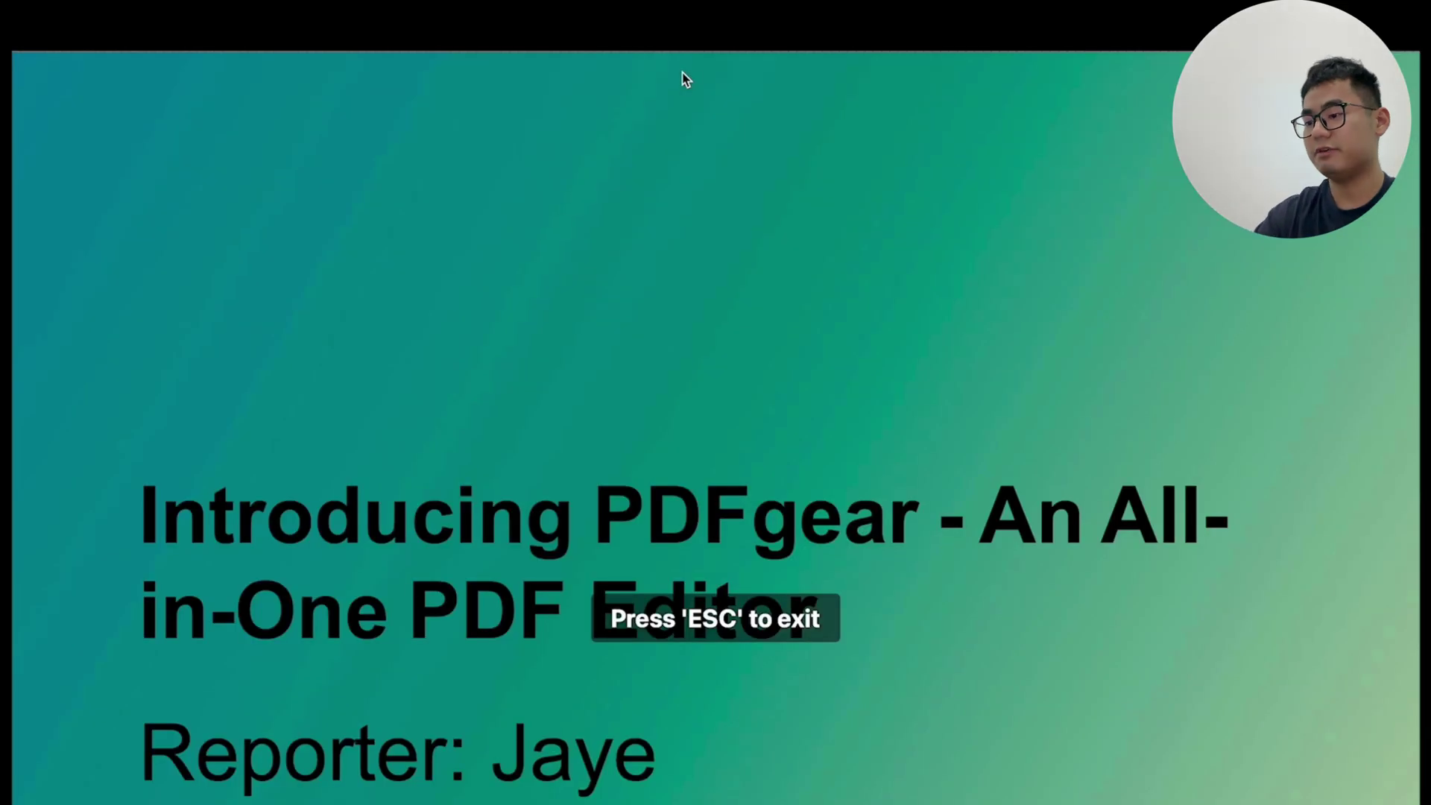
key(Right)
key(Right)
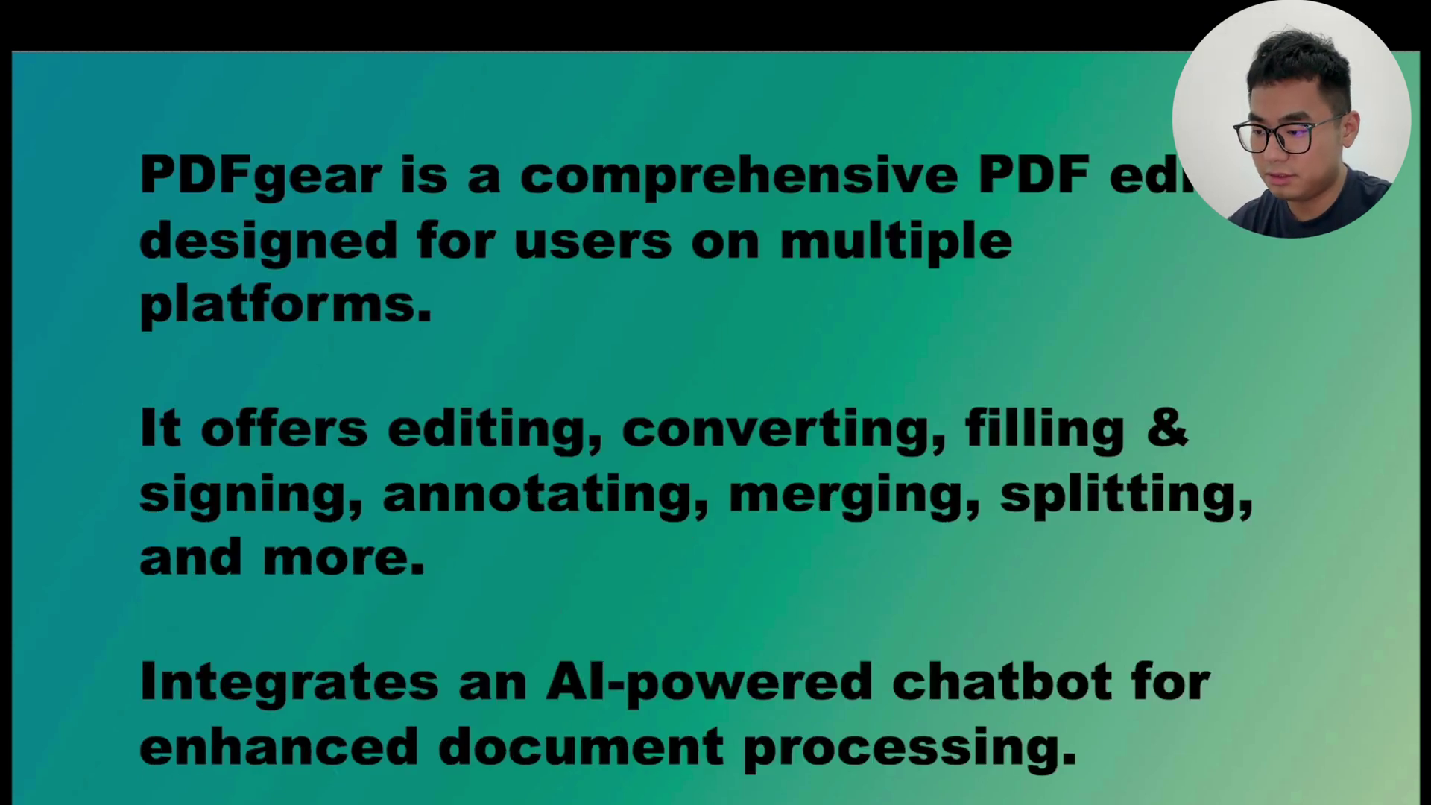
key(Left)
key(Left)
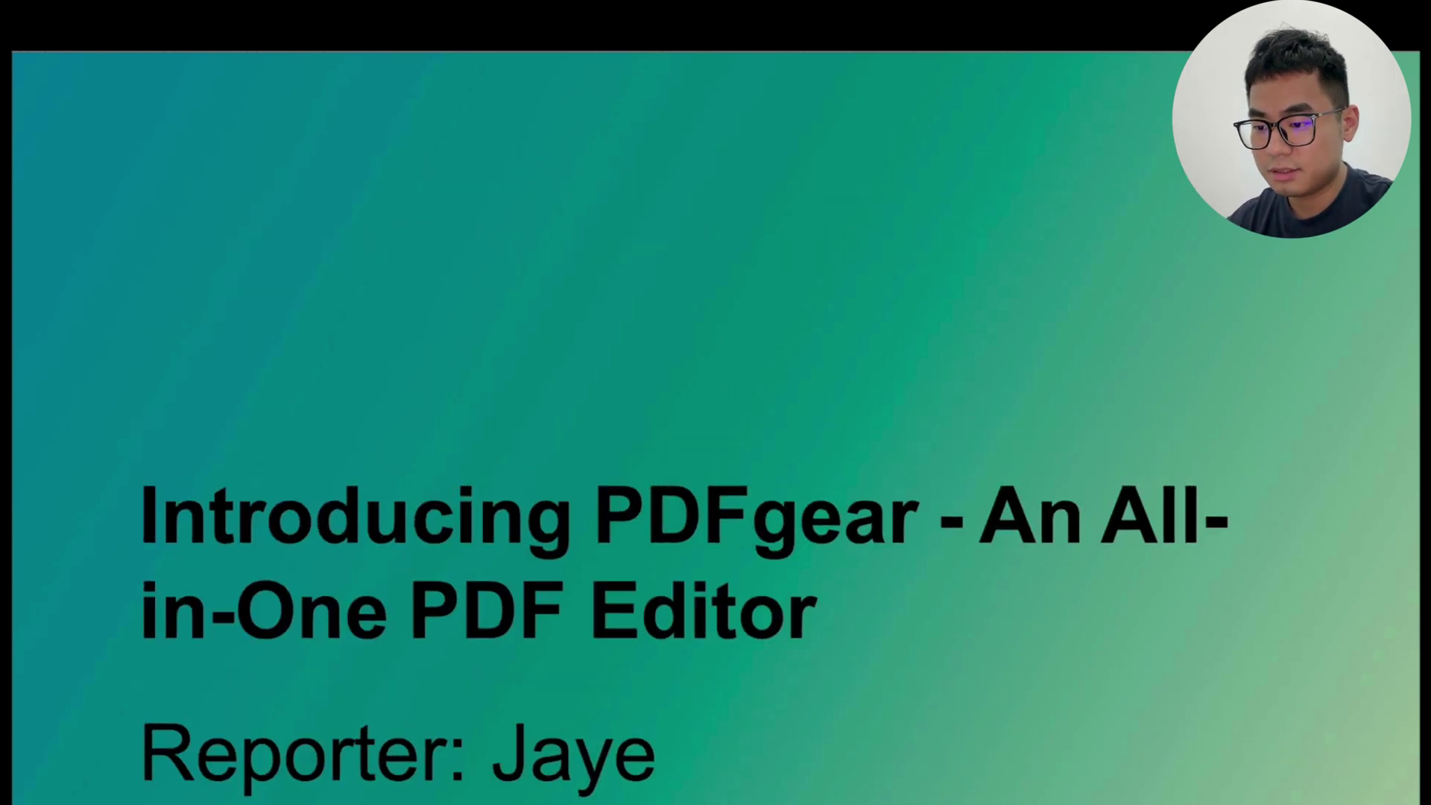
key(Escape)
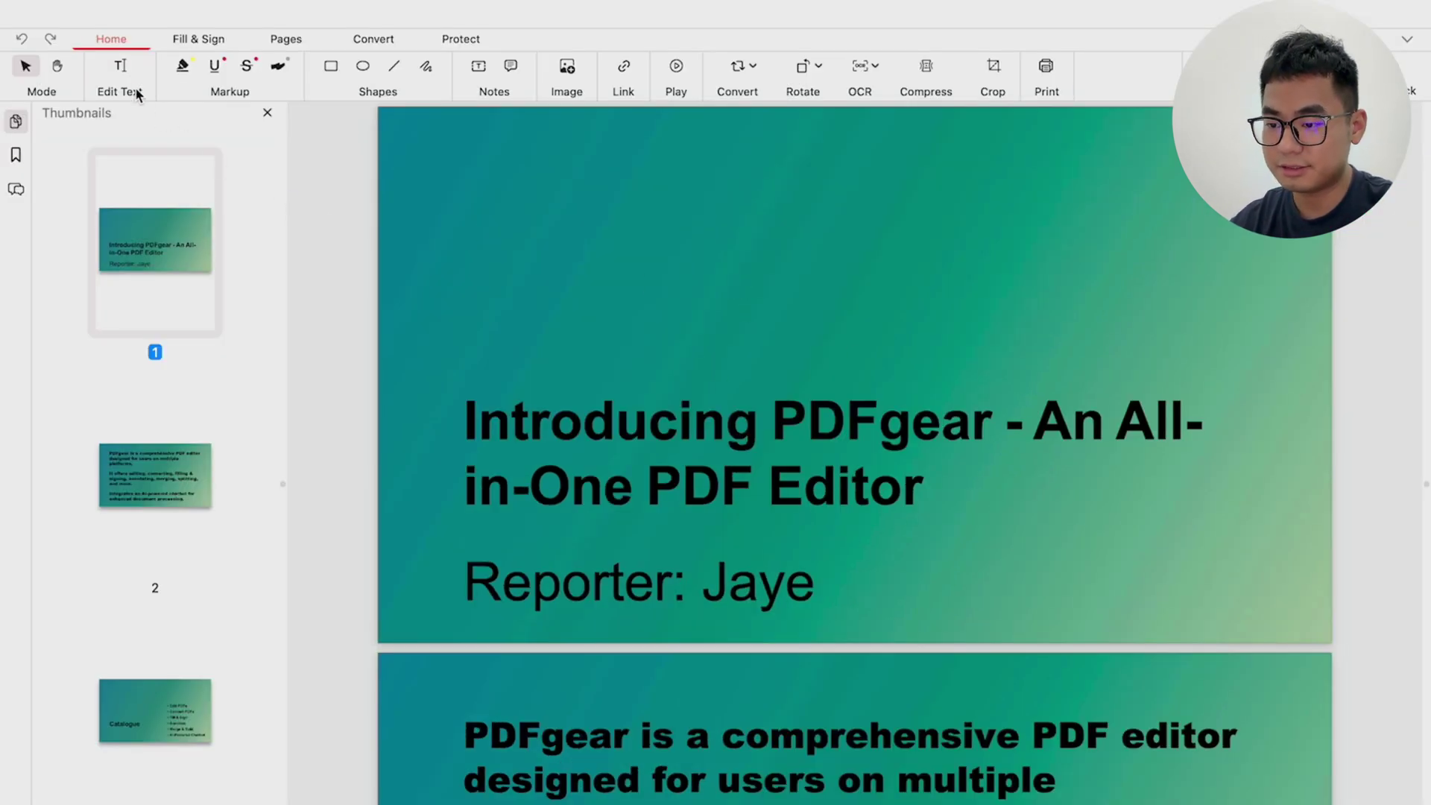
Step: Replace 'Editor' with 'Solution' in the title text and save PDFgear Intro.pdf
click(123, 69)
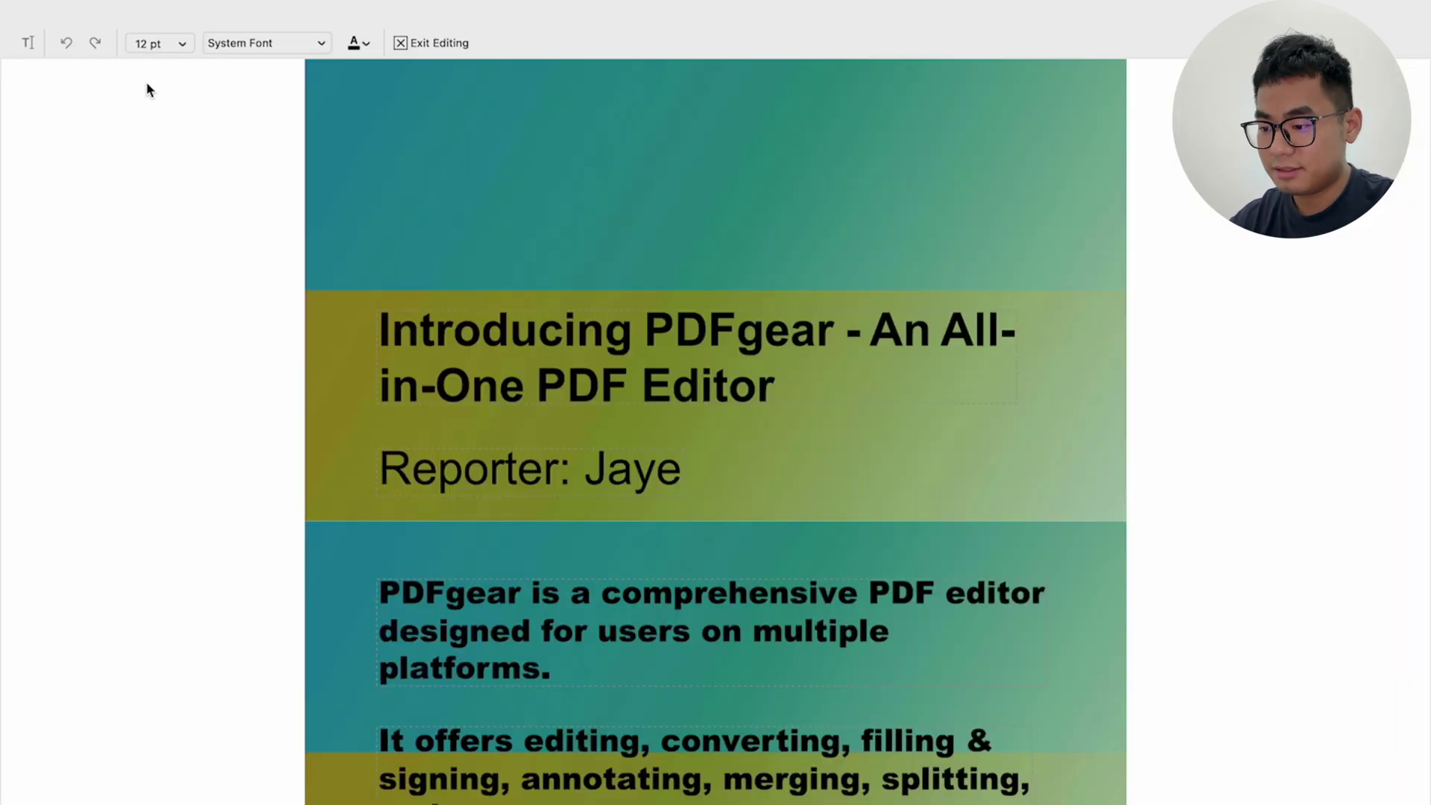
click(745, 396)
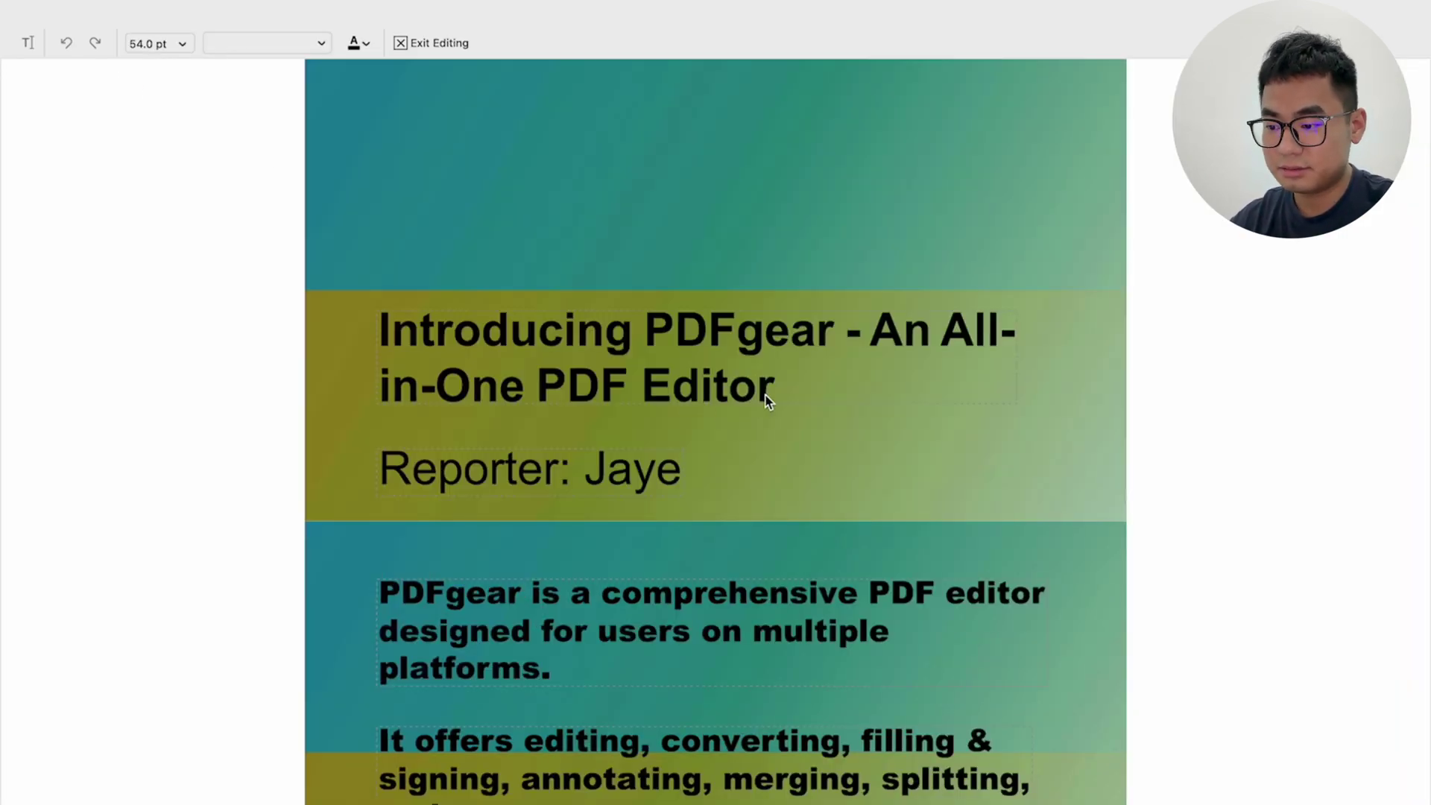
key(BackSpace)
key(BackSpace)
key(BackSpace)
key(BackSpace)
key(BackSpace)
key(BackSpace)
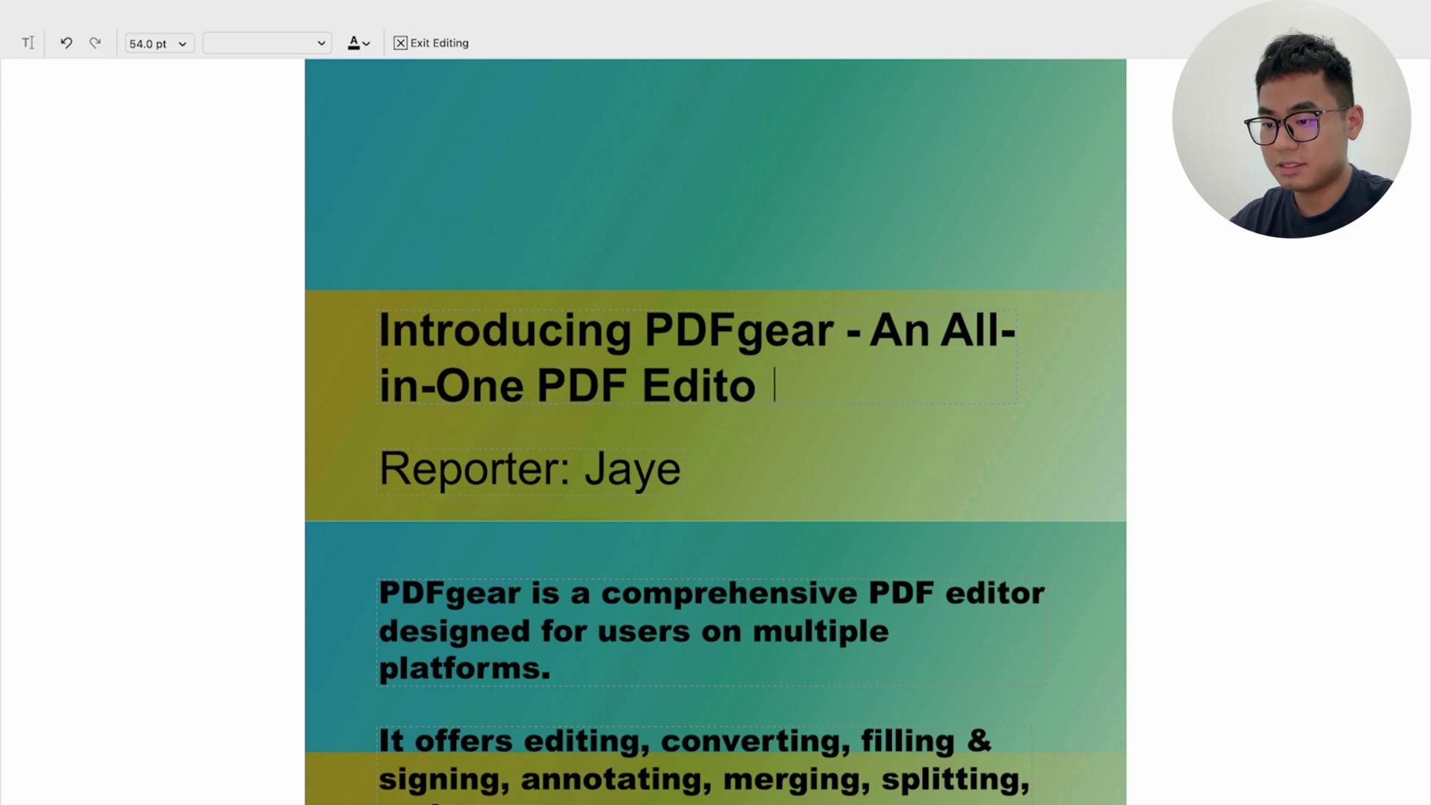
key(BackSpace)
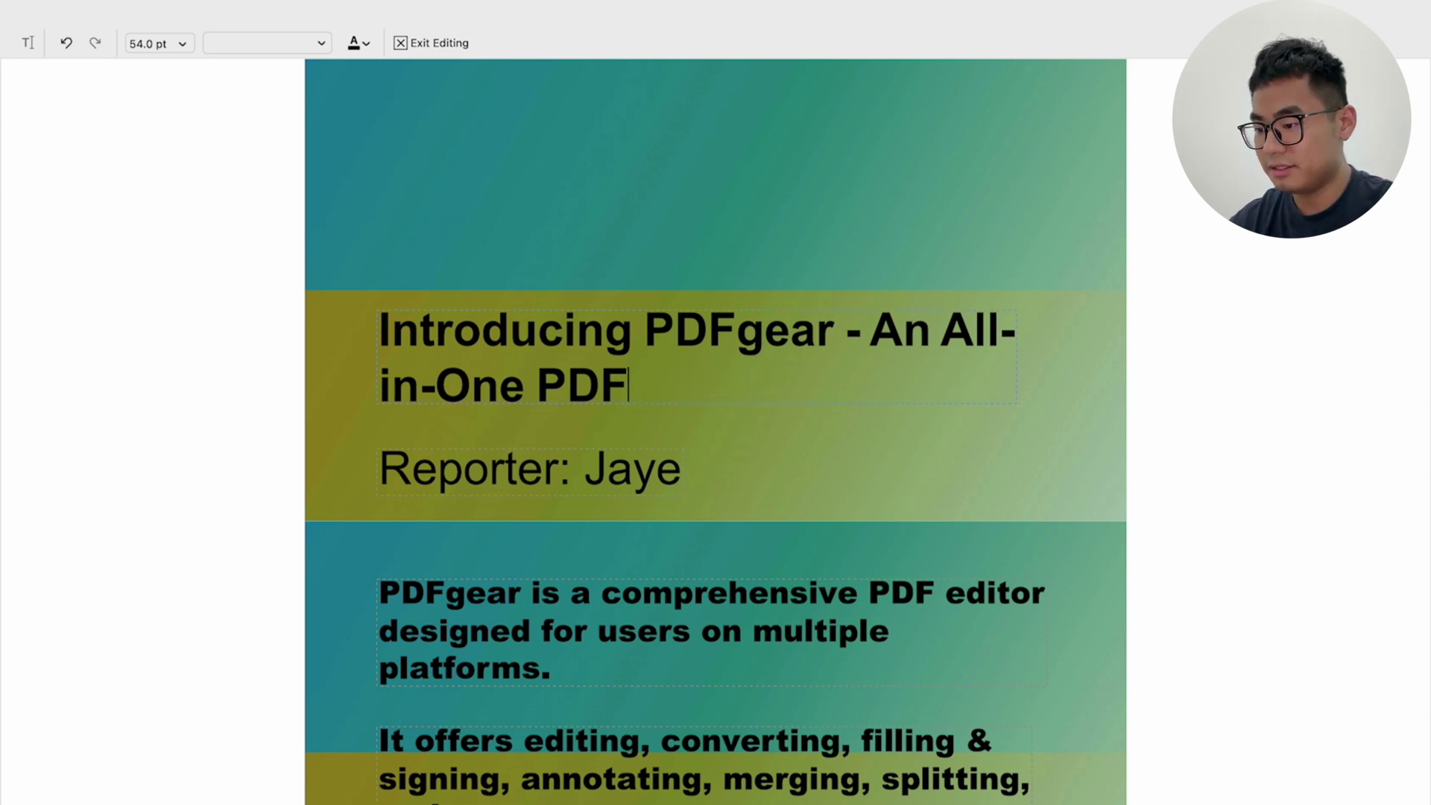
text(Solutio)
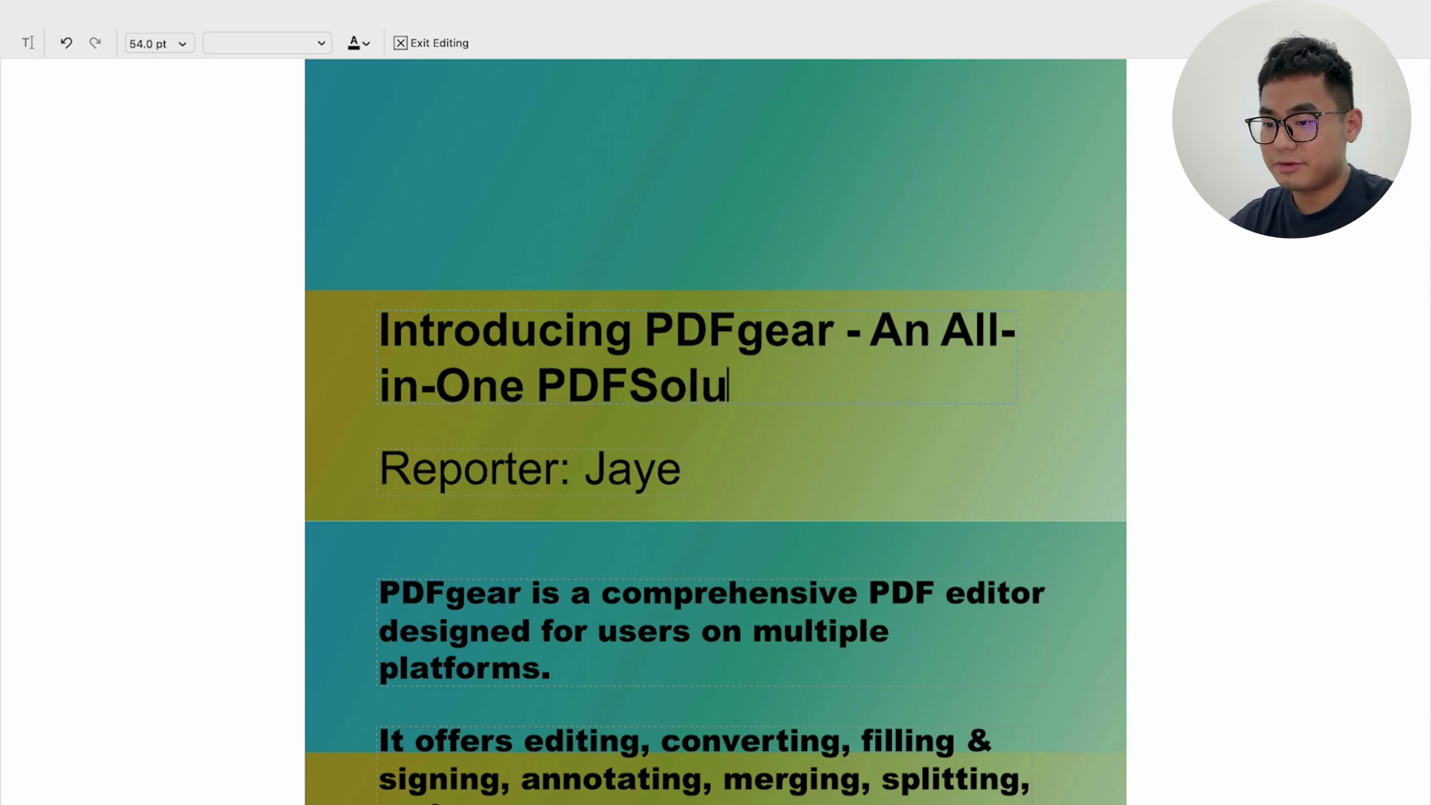
key(Left)
key(Left)
key(Left)
key(Left)
key(Left)
key(Left)
key(Left)
key(Left)
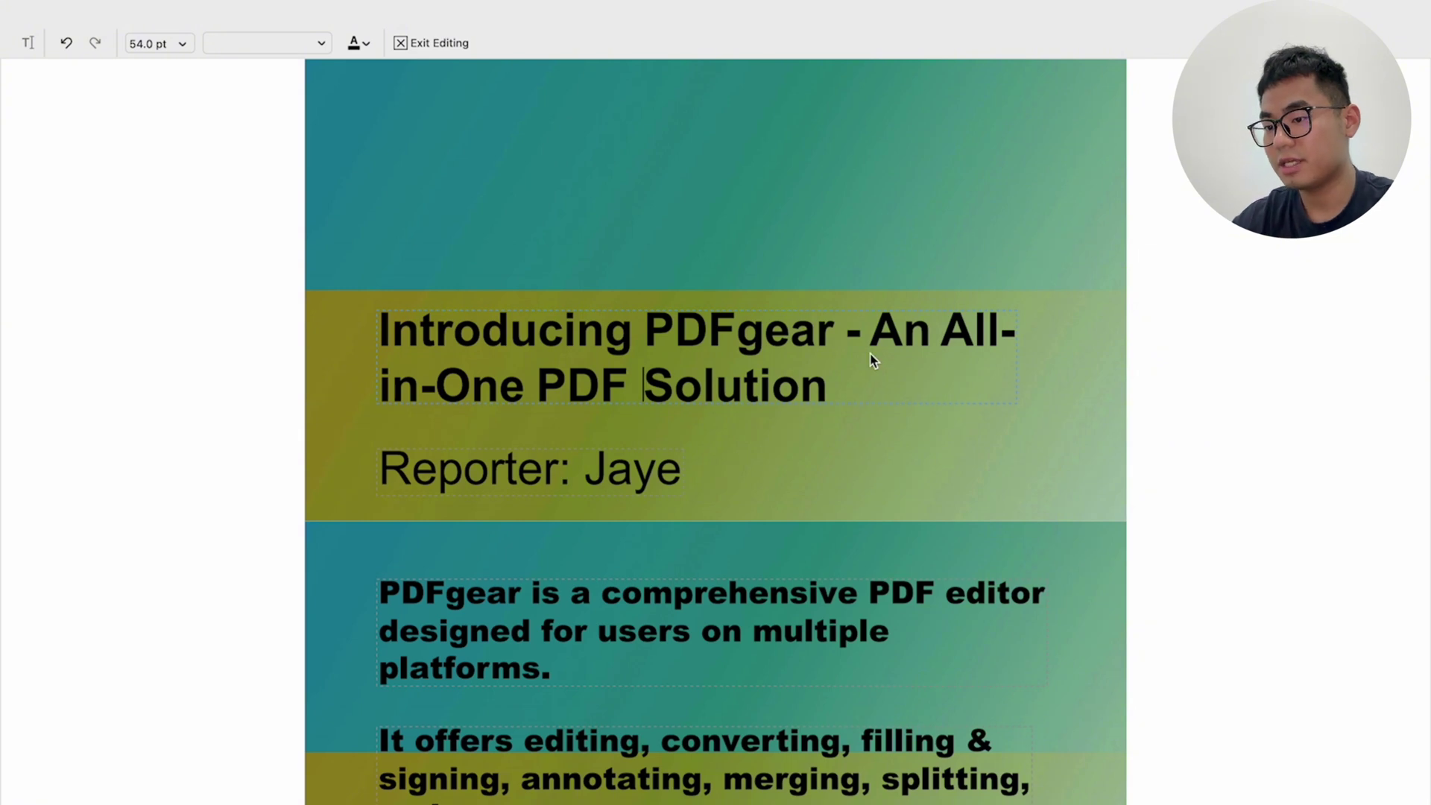
click(414, 44)
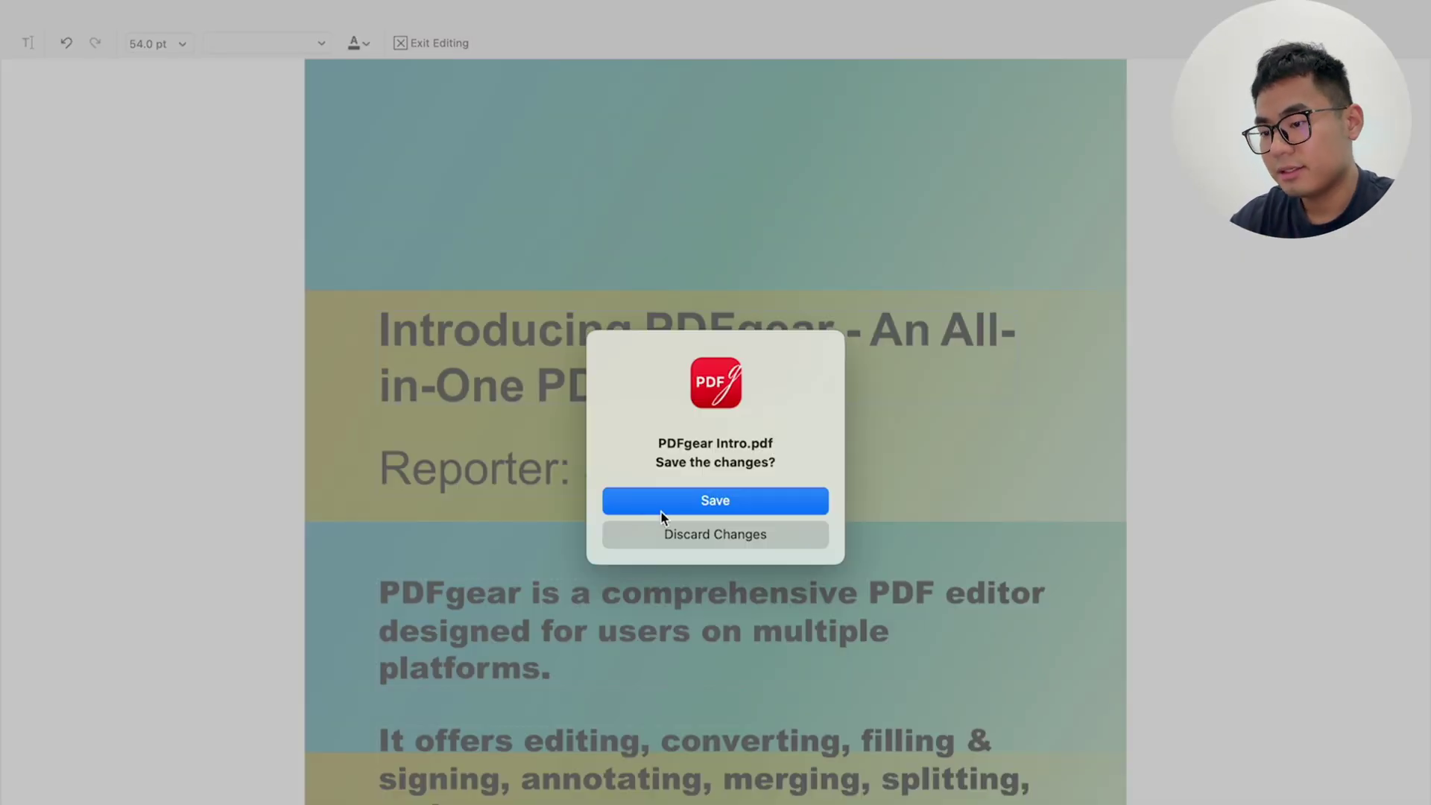
click(661, 511)
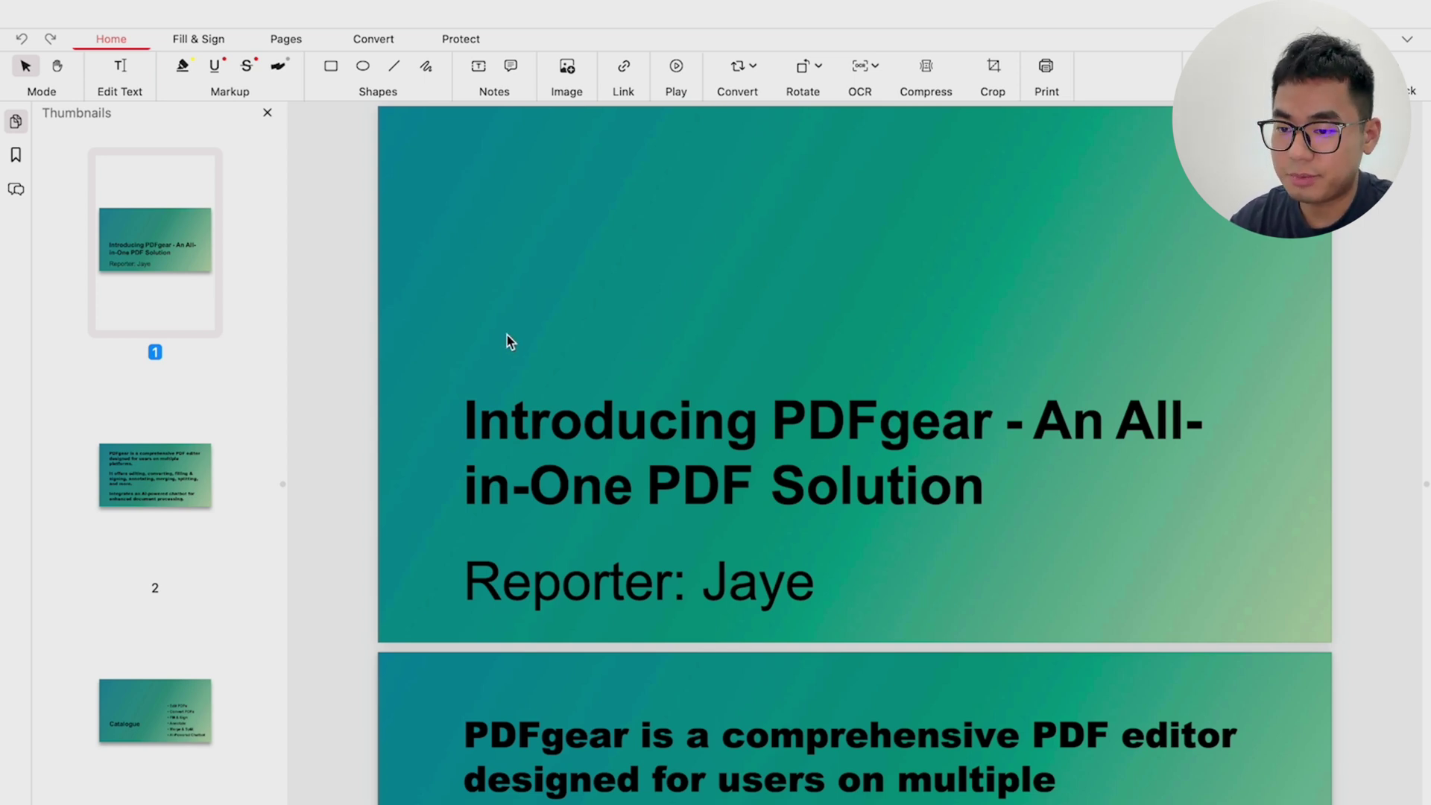
Step: Run the PDF to PPT conversion on all 19 pages of PDFgear Intro.pdf
click(377, 43)
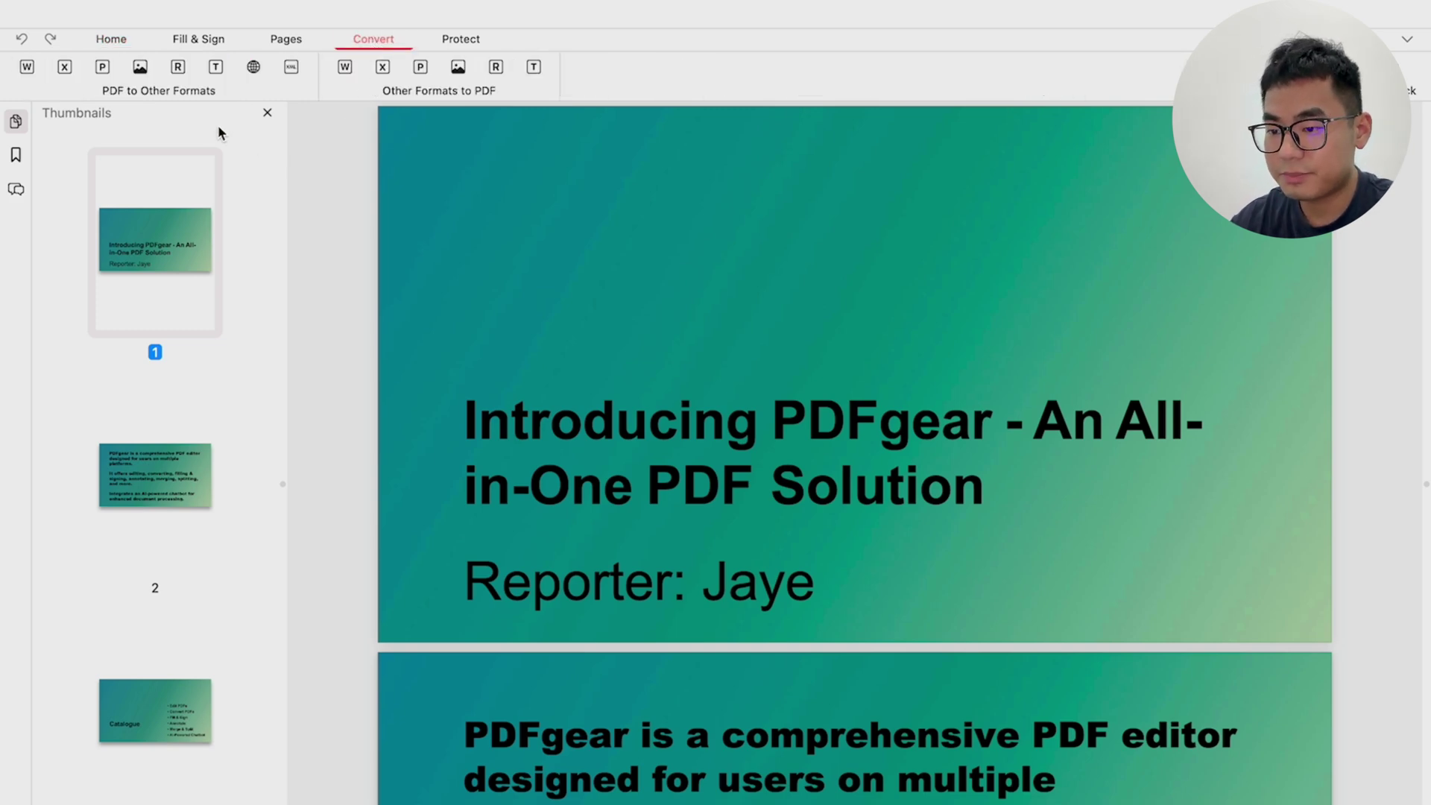
click(102, 67)
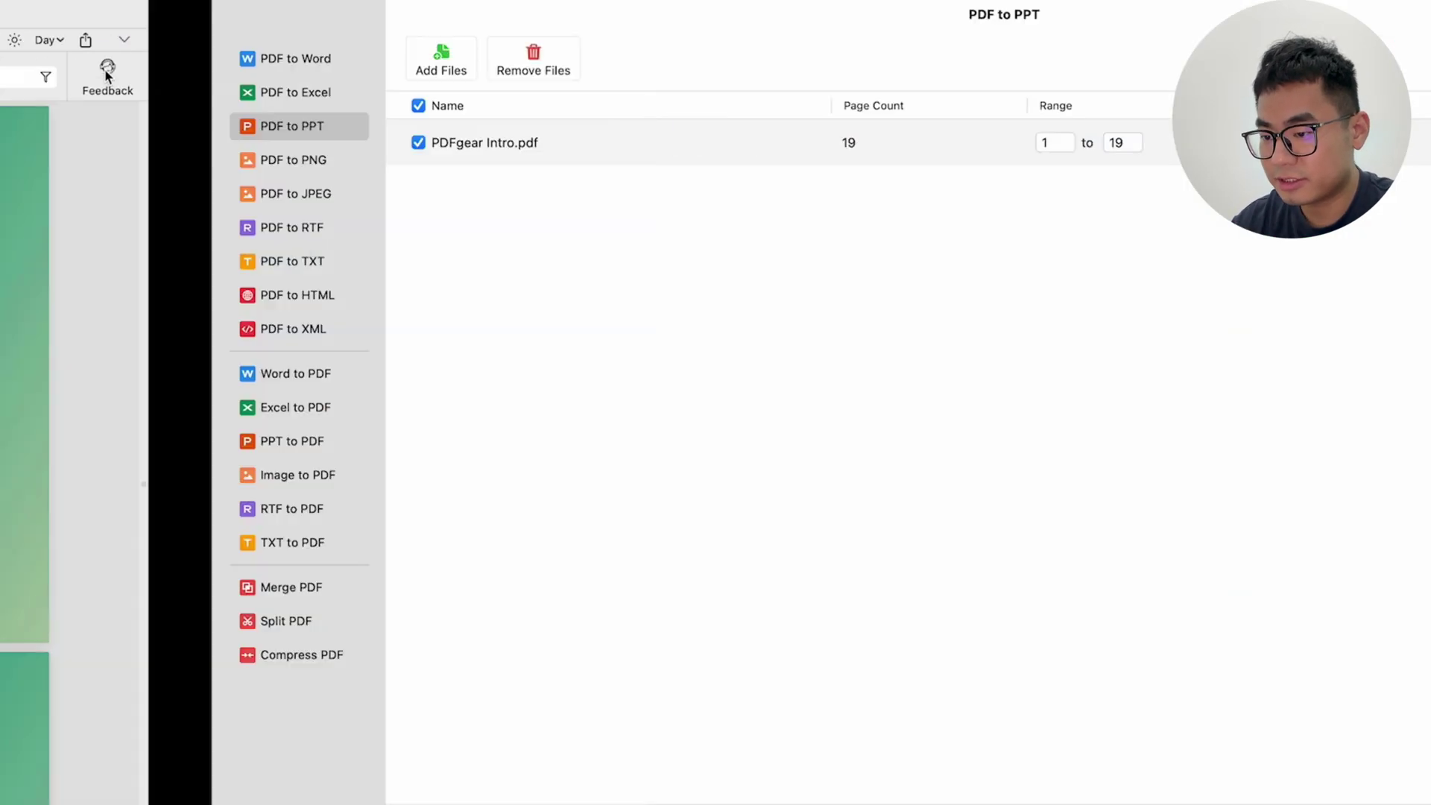
click(1351, 767)
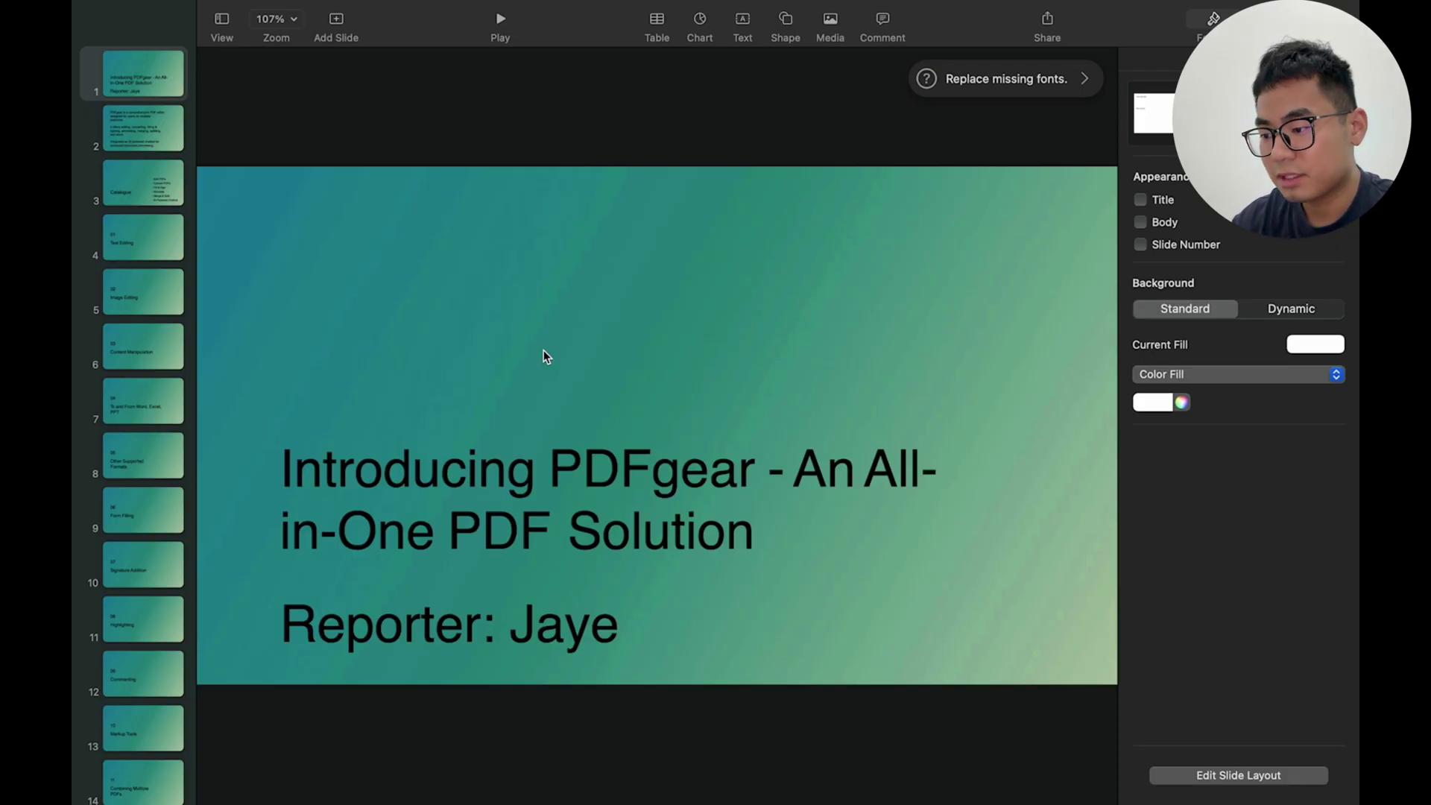
Step: Move through the slide navigator to slide 9, the Form Filling slide
click(132, 88)
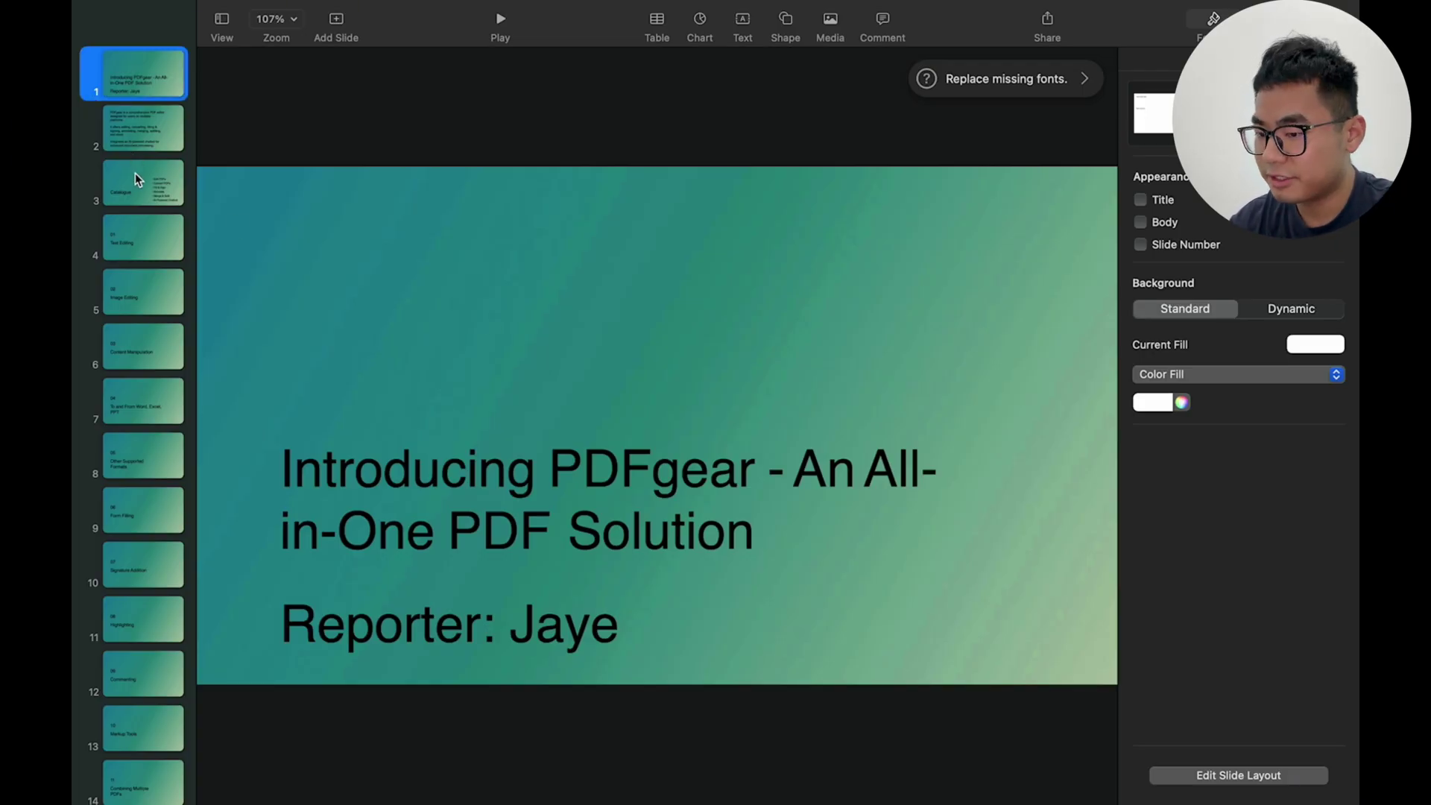
click(137, 144)
click(141, 180)
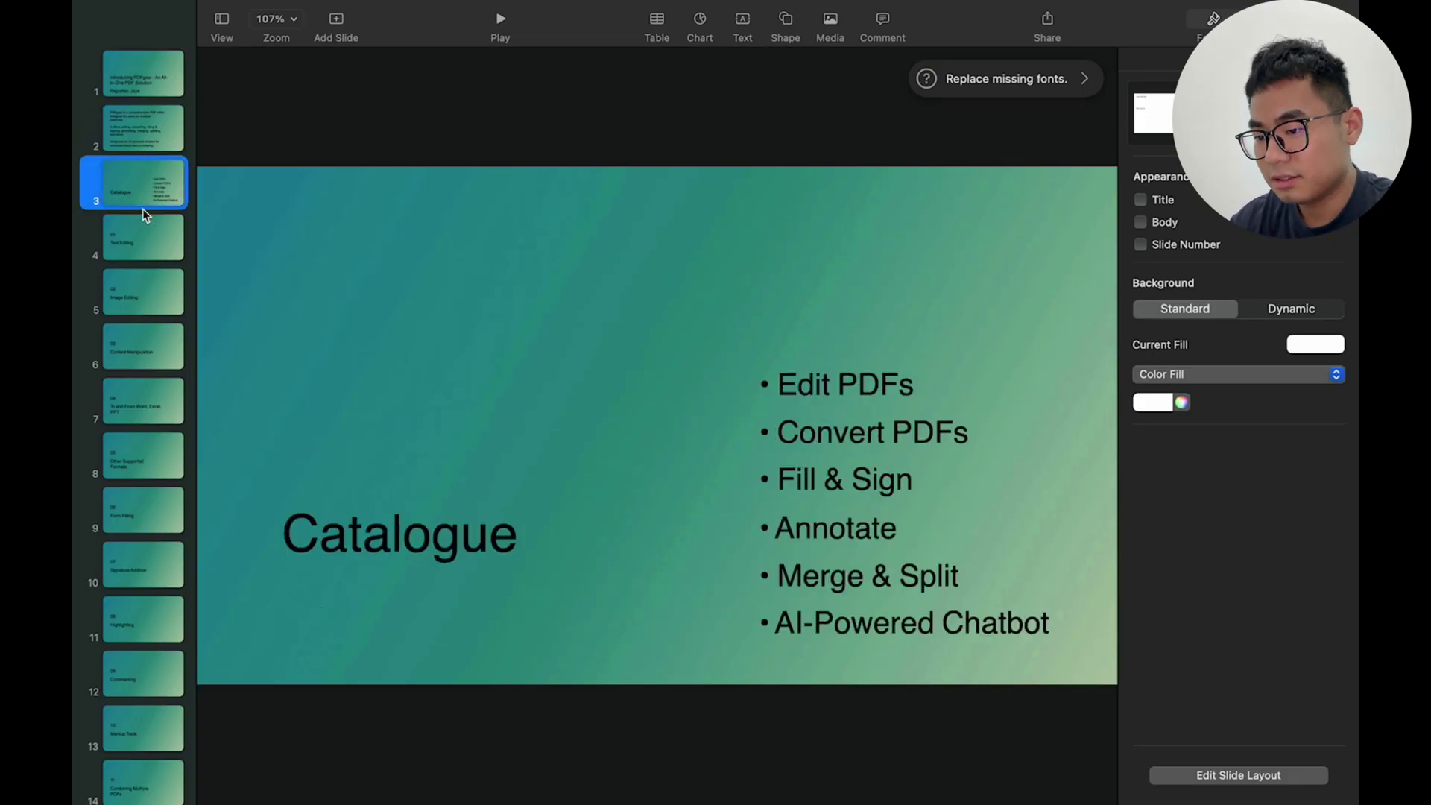
click(143, 235)
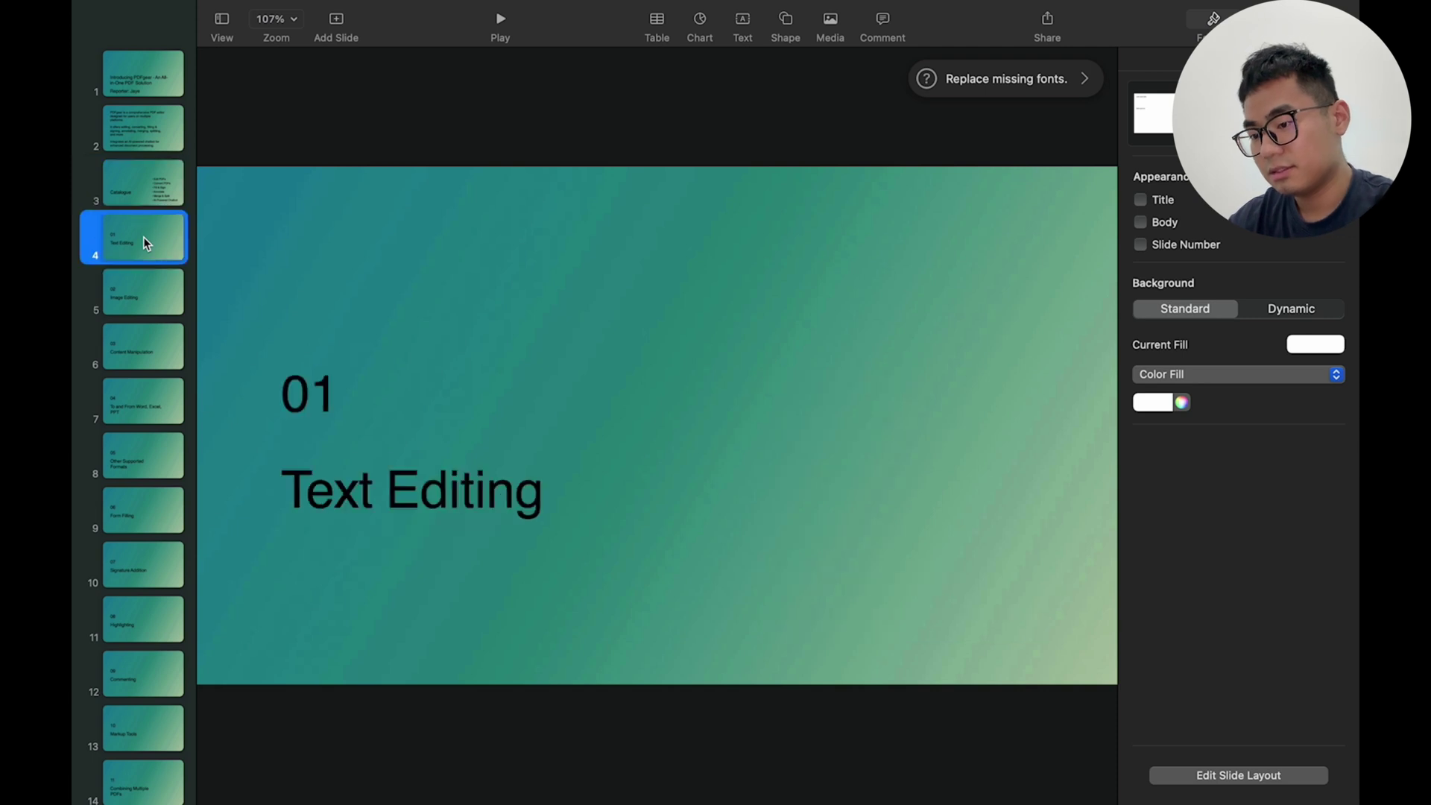
click(143, 440)
click(144, 510)
Step: Replace the slide 9 heading 'Form Filling' with 'Fill & Sign'
click(447, 492)
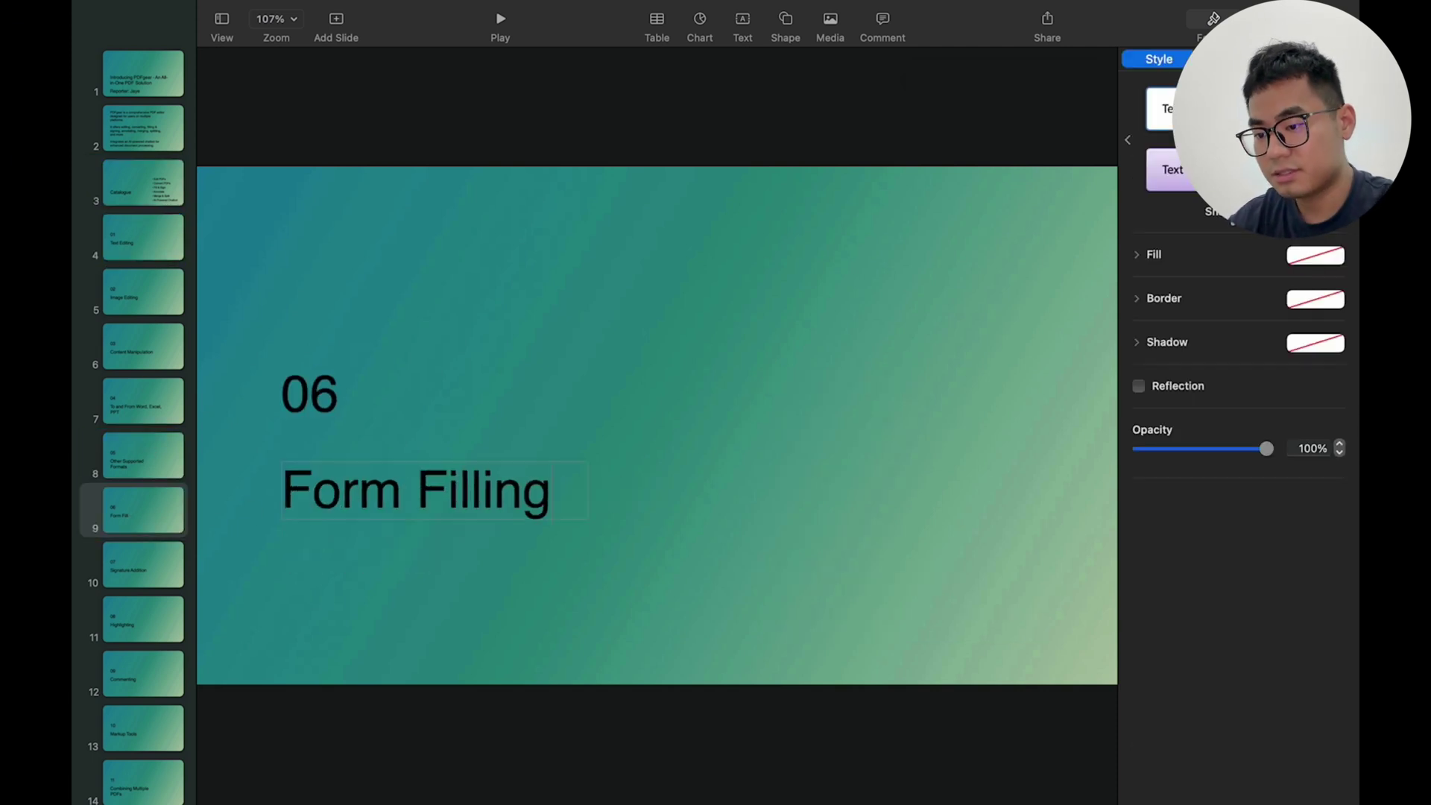
click(702, 391)
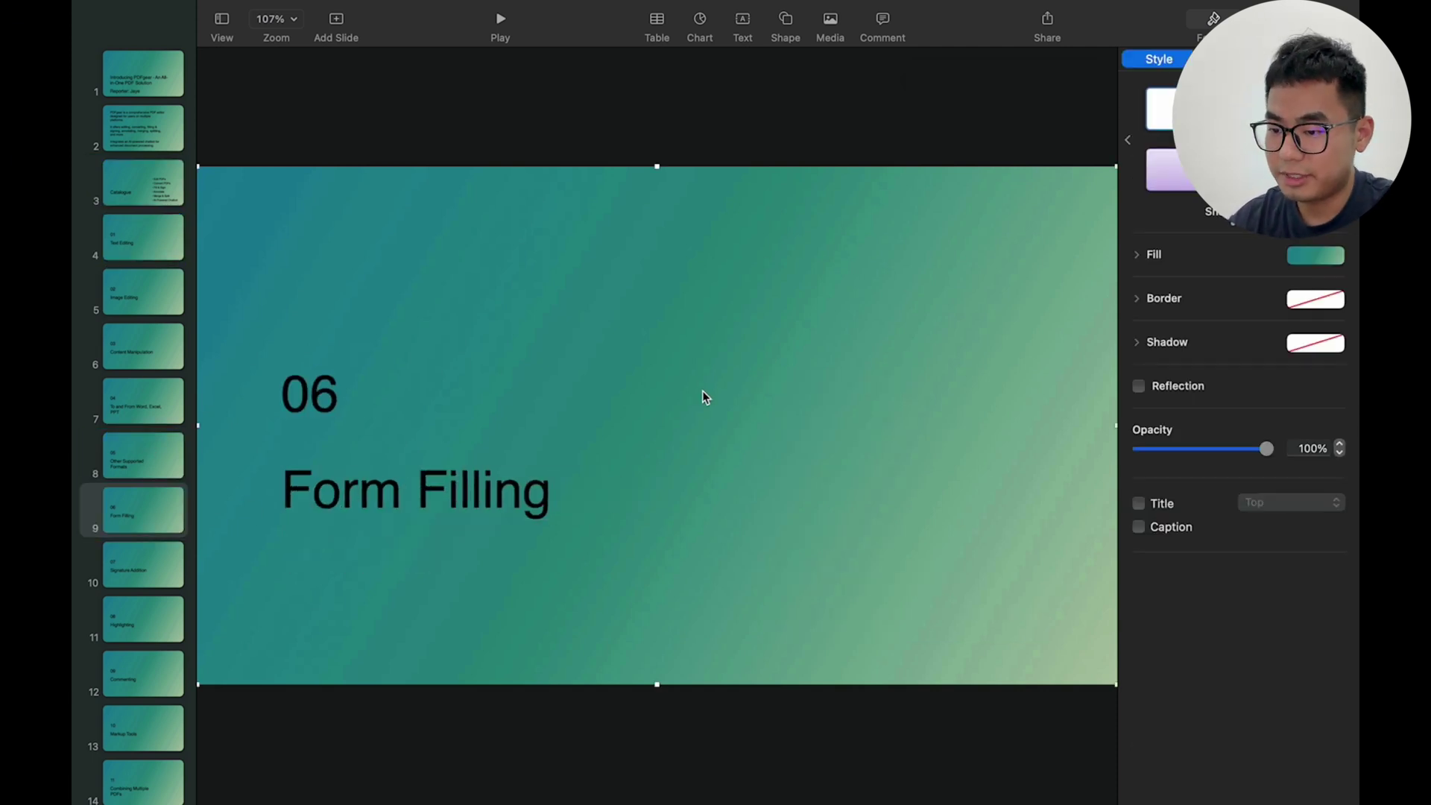
click(478, 481)
click(518, 494)
double_click(518, 492)
key(BackSpace)
key(BackSpace)
key(BackSpace)
key(BackSpace)
key(BackSpace)
text(Fill)
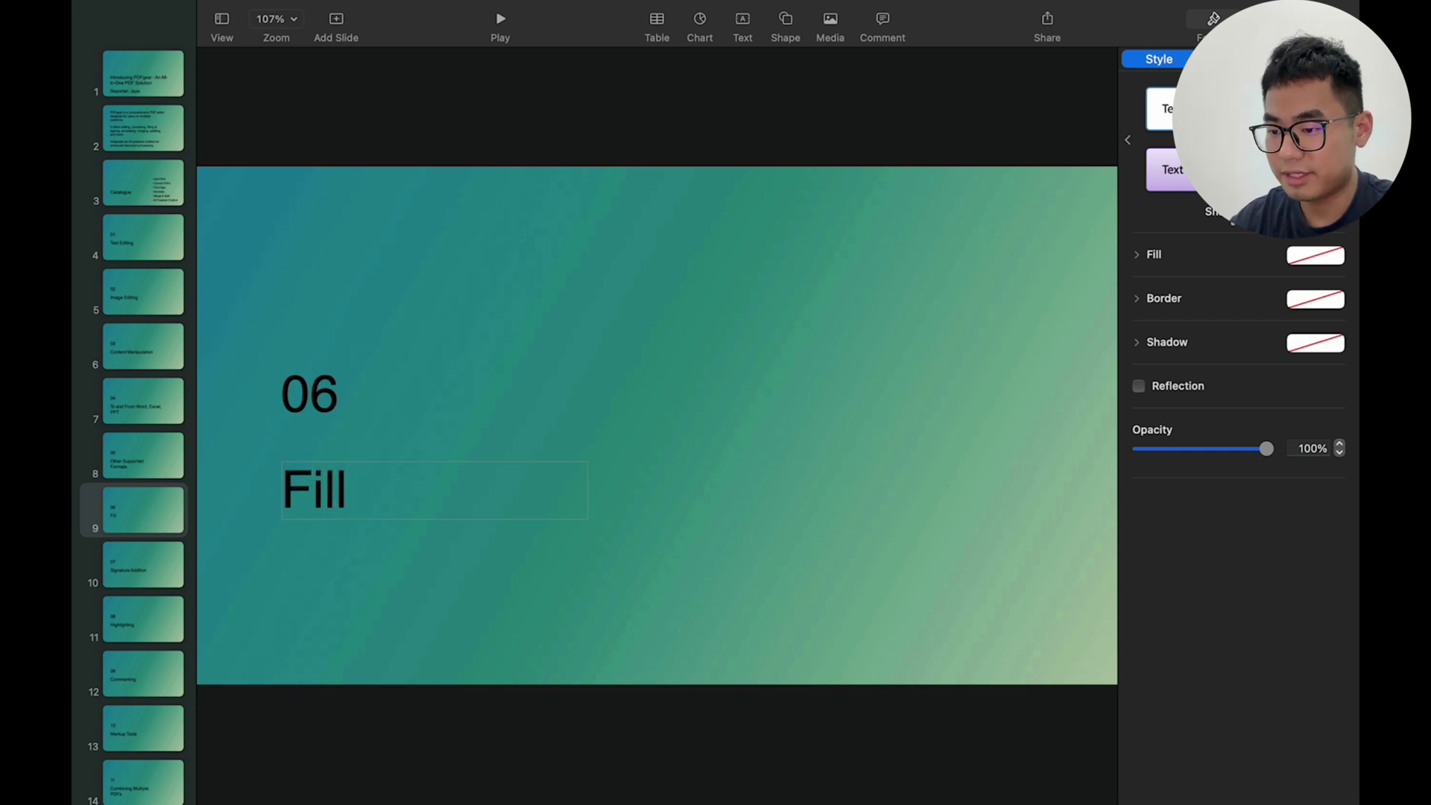
text( & Sign)
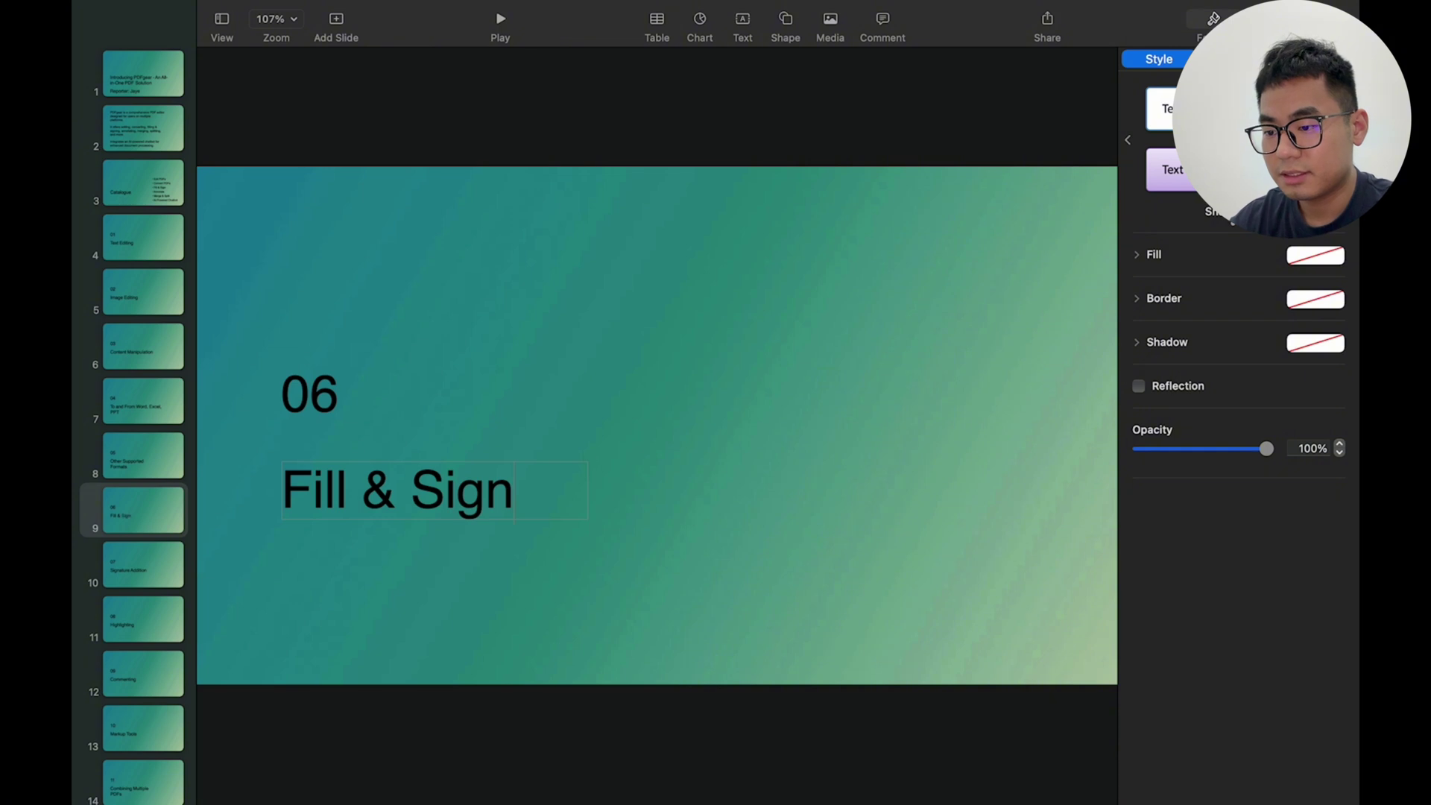
click(618, 402)
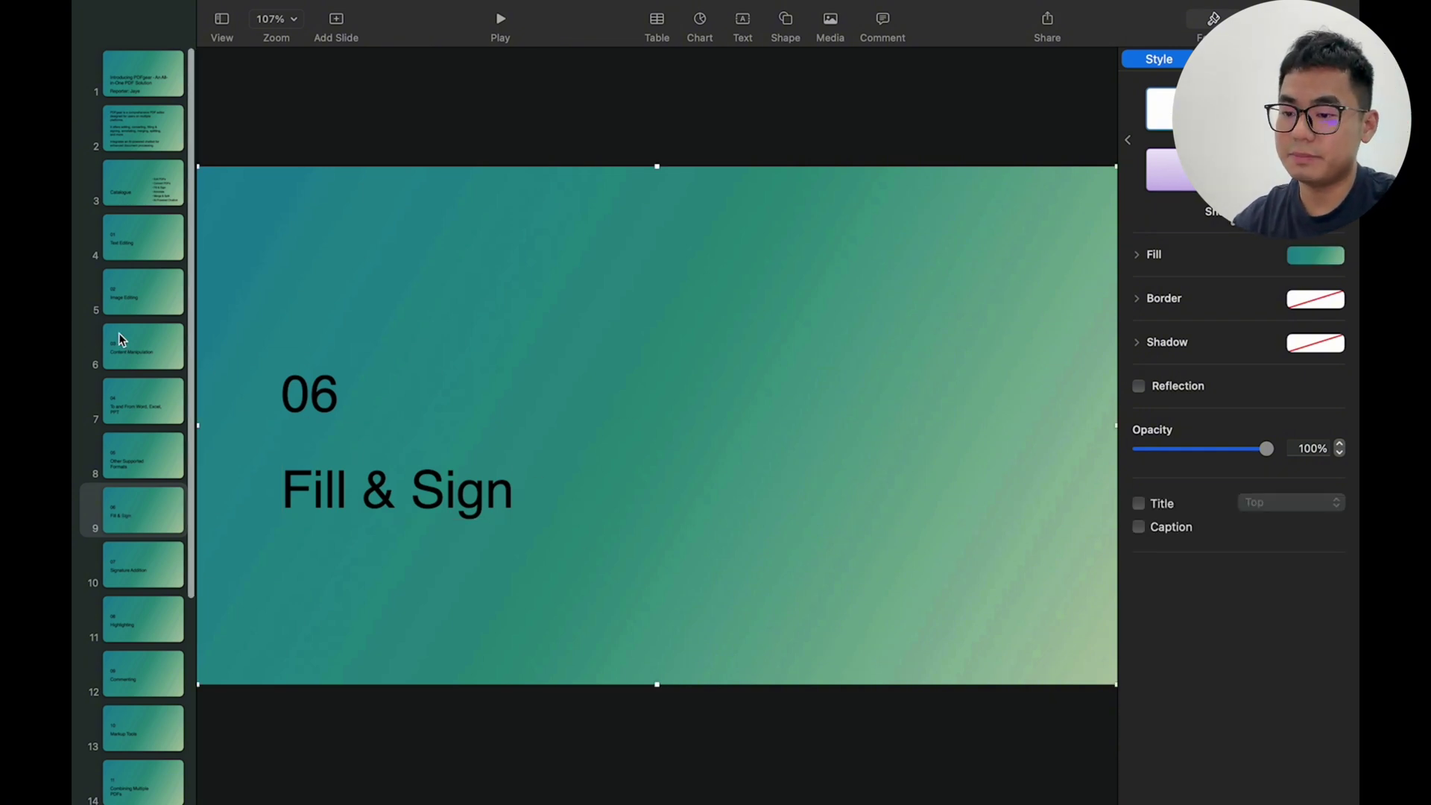
scroll(118, 334, down, 5)
scroll(115, 435, up, 5)
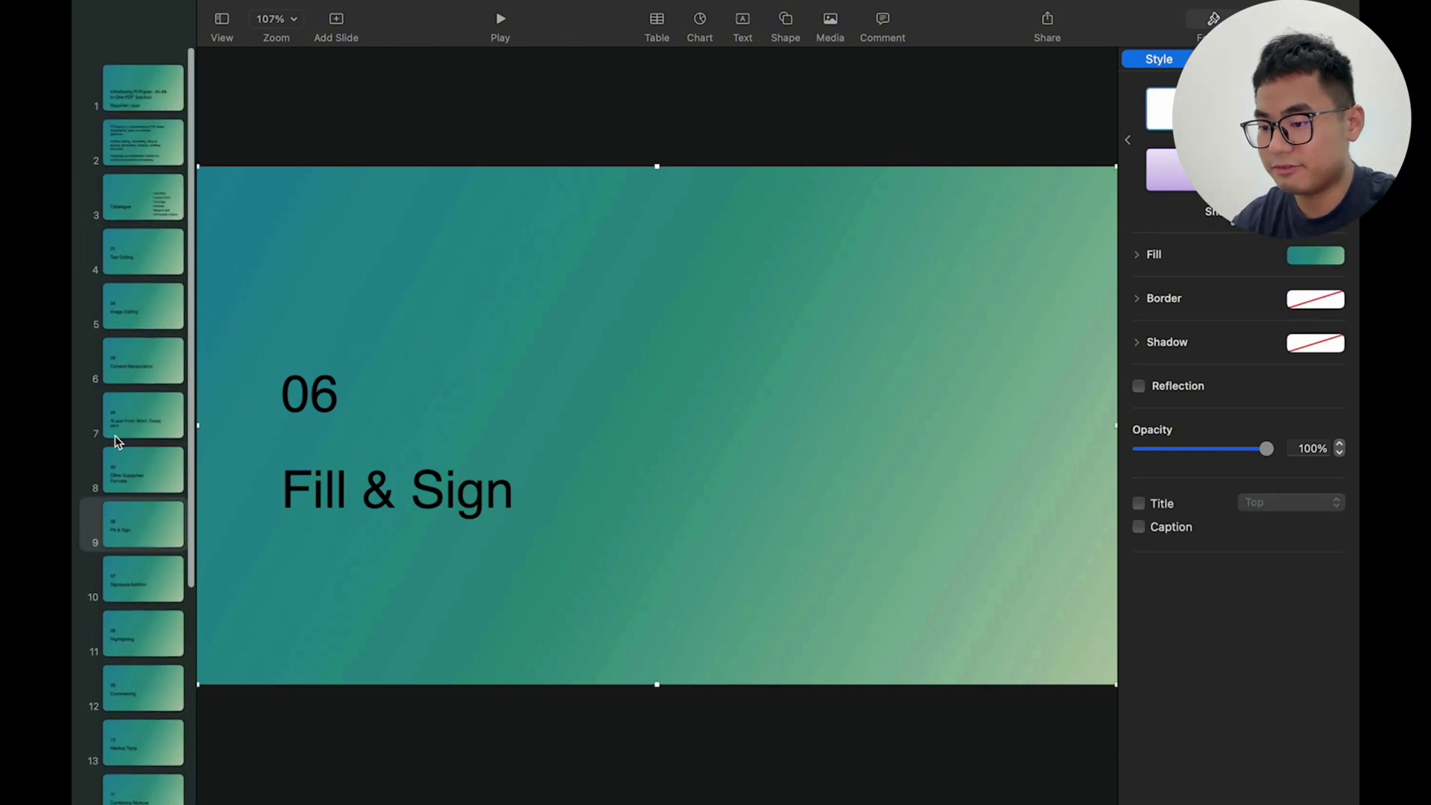
click(500, 22)
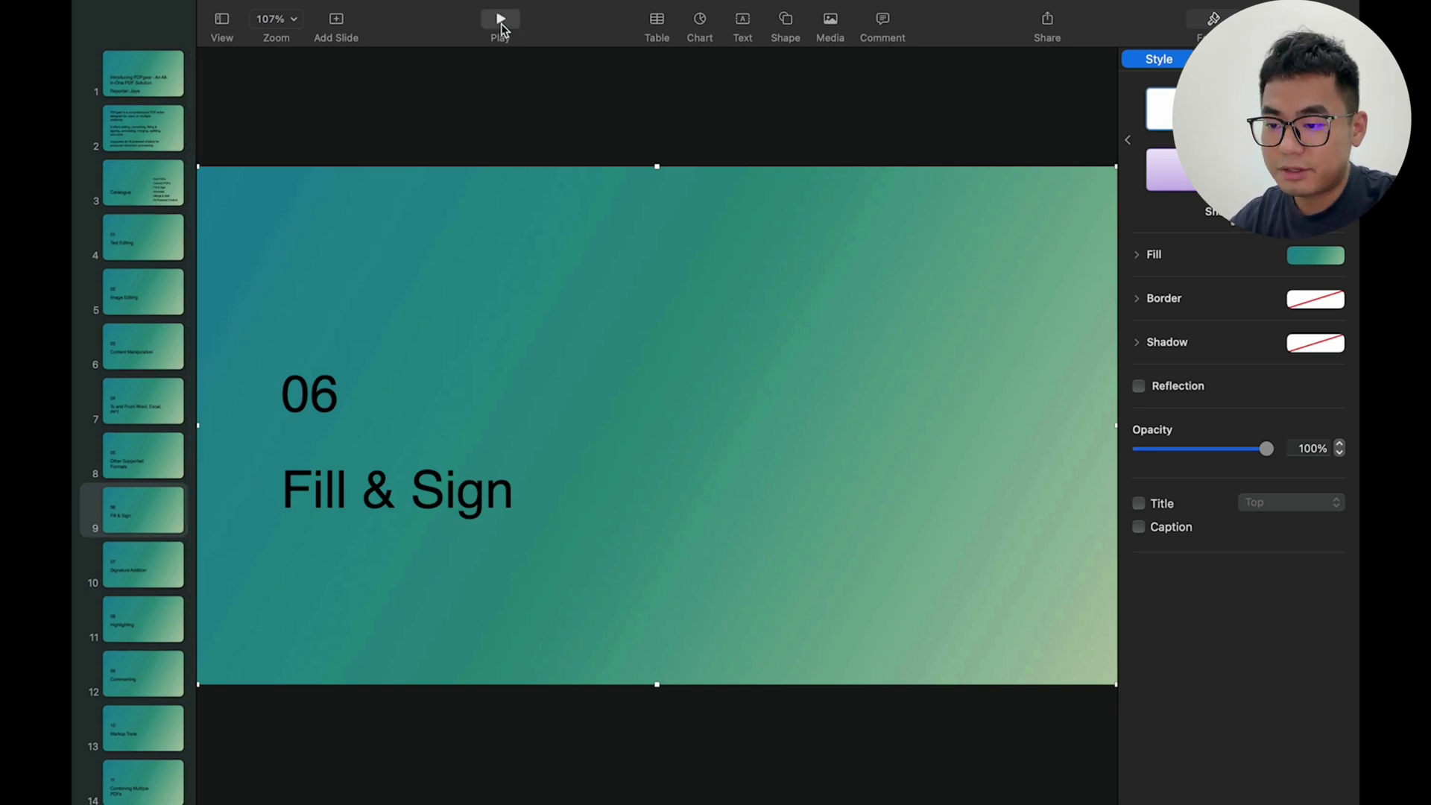
key(Left)
key(Left)
key(Left)
key(Left)
key(Left)
key(Left)
key(Left)
key(Left)
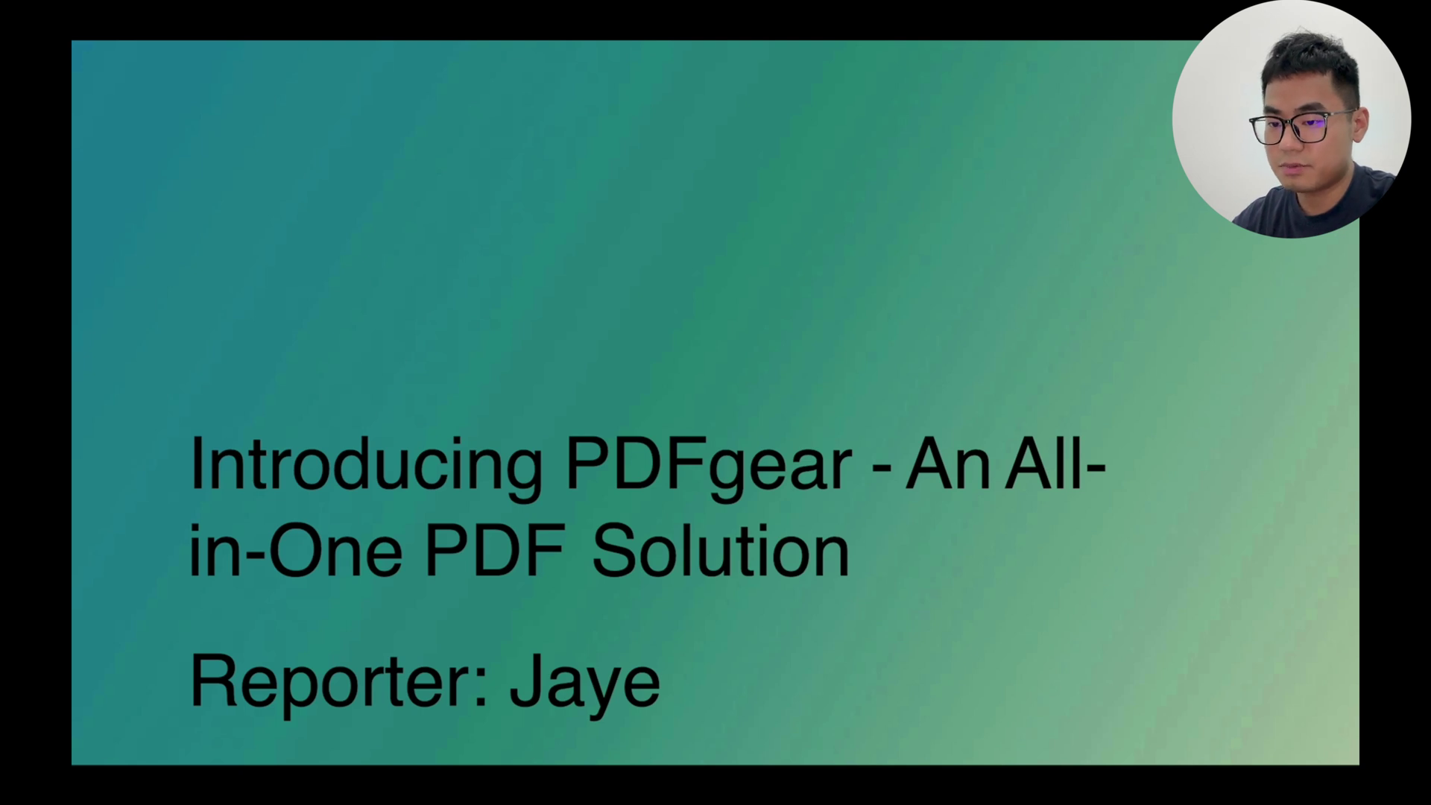
key(Right)
key(Right)
key(Right)
key(Right)
key(Right)
key(Right)
key(Right)
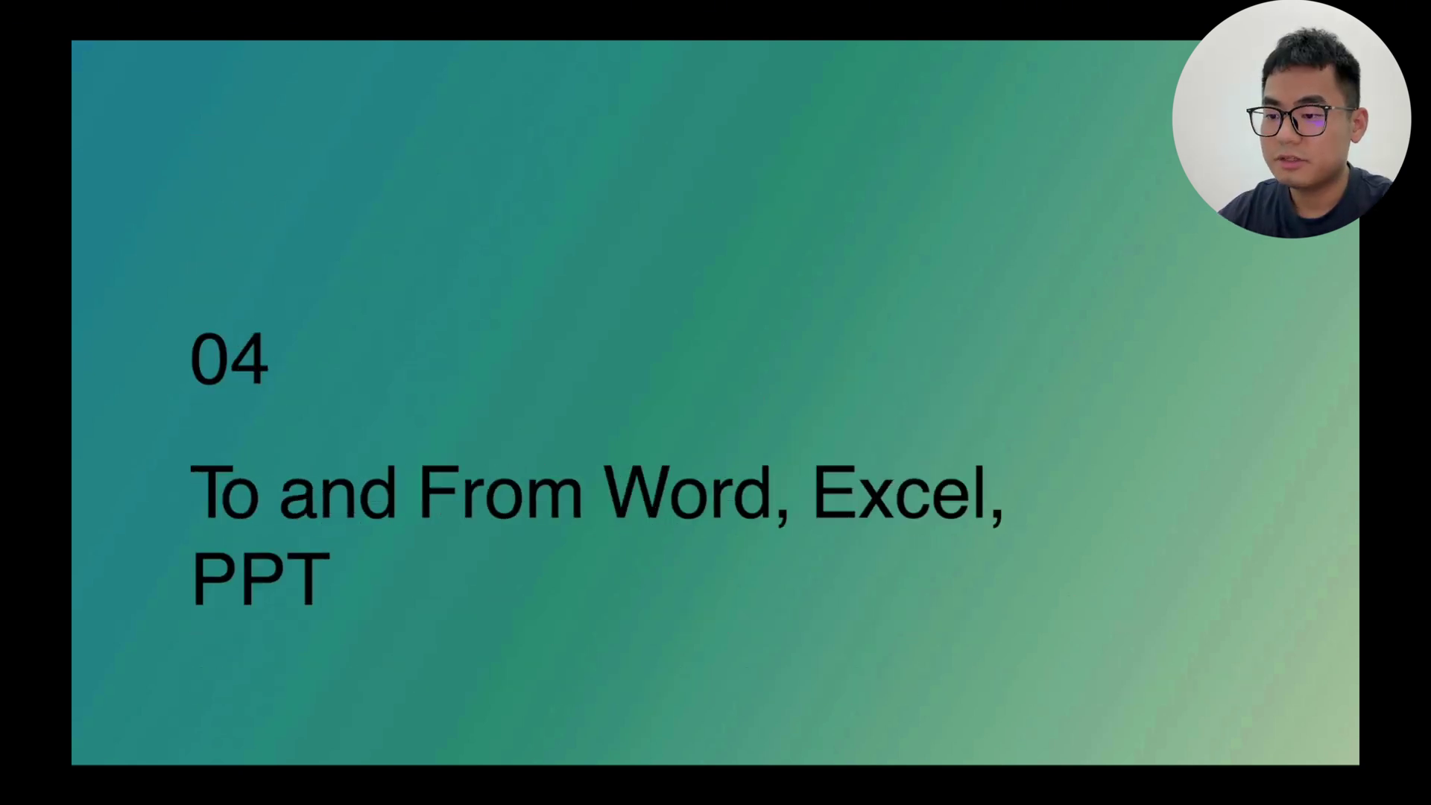
key(Right)
key(Right)
key(Right)
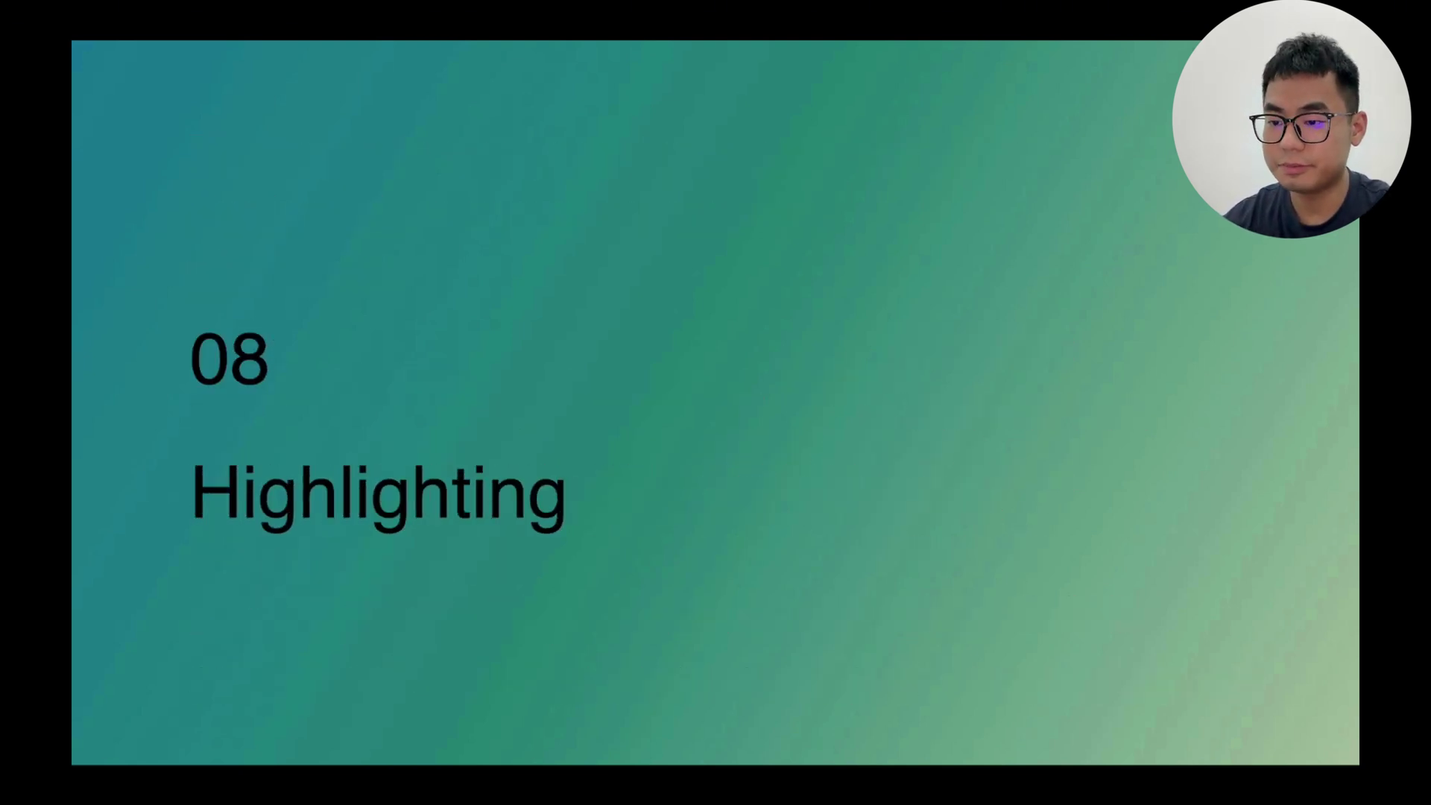
key(Escape)
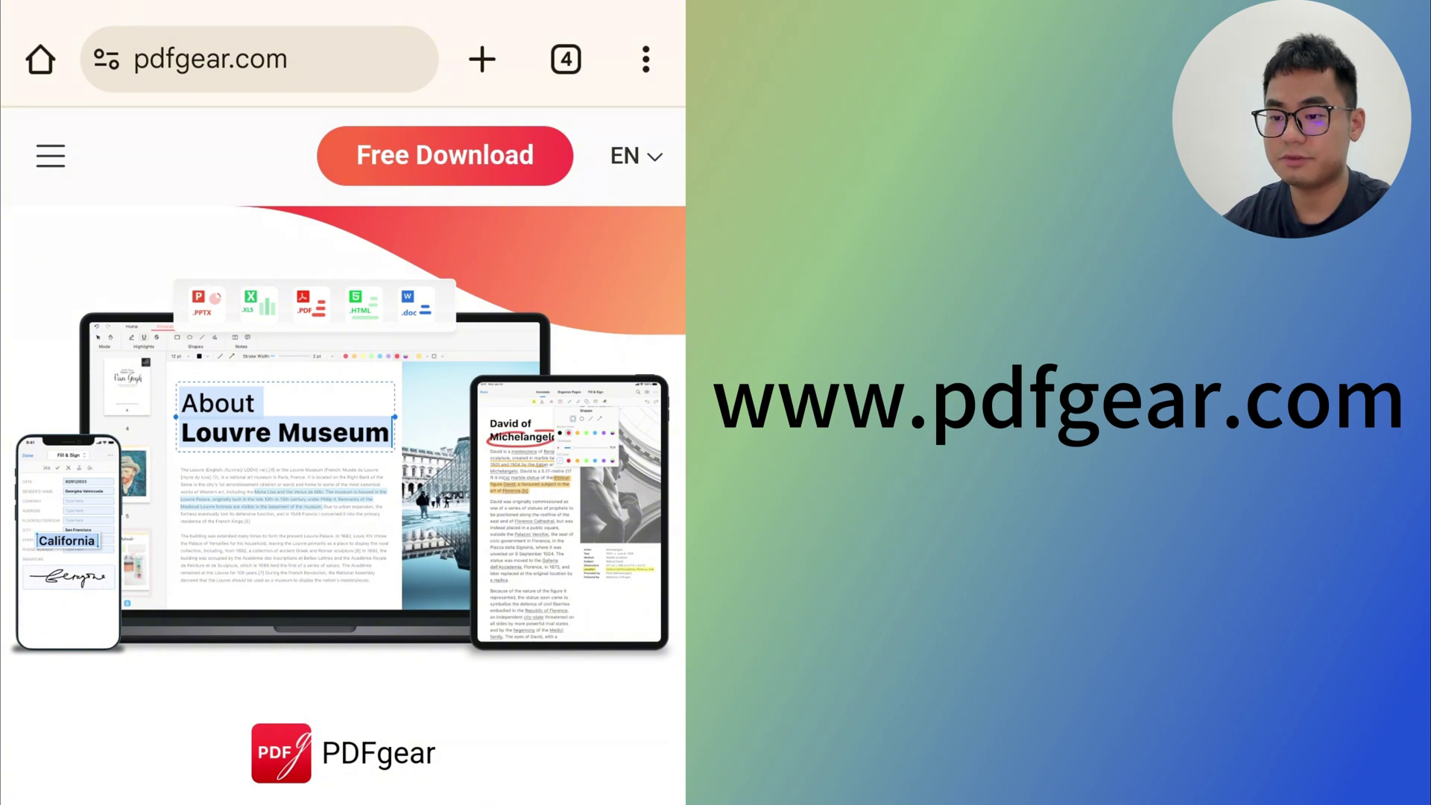
Step: Install the PDFgear app using Free Download on pdfgear.com
scroll(343, 402, down, 7)
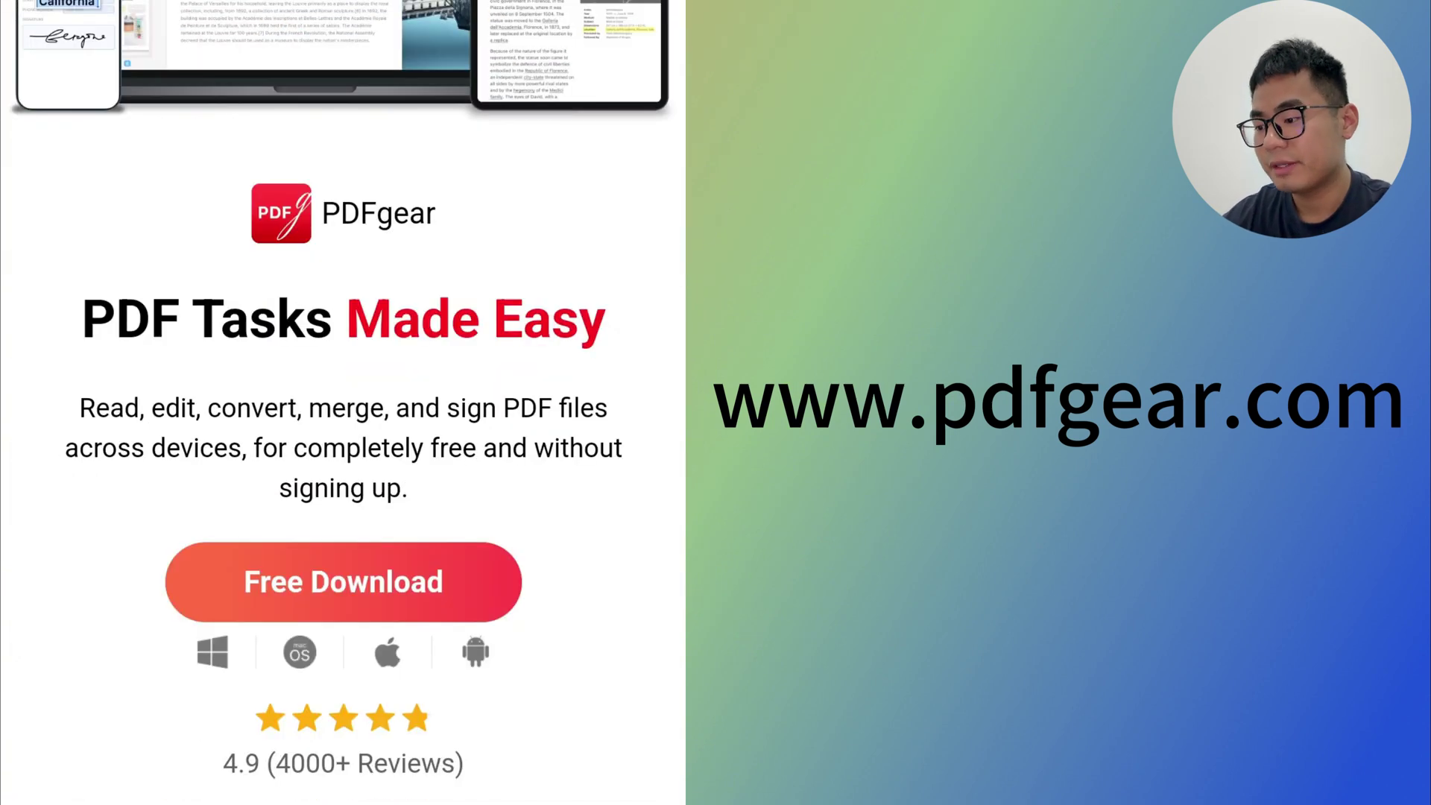
scroll(610, 542, down, 2)
drag(609, 542, 589, 783)
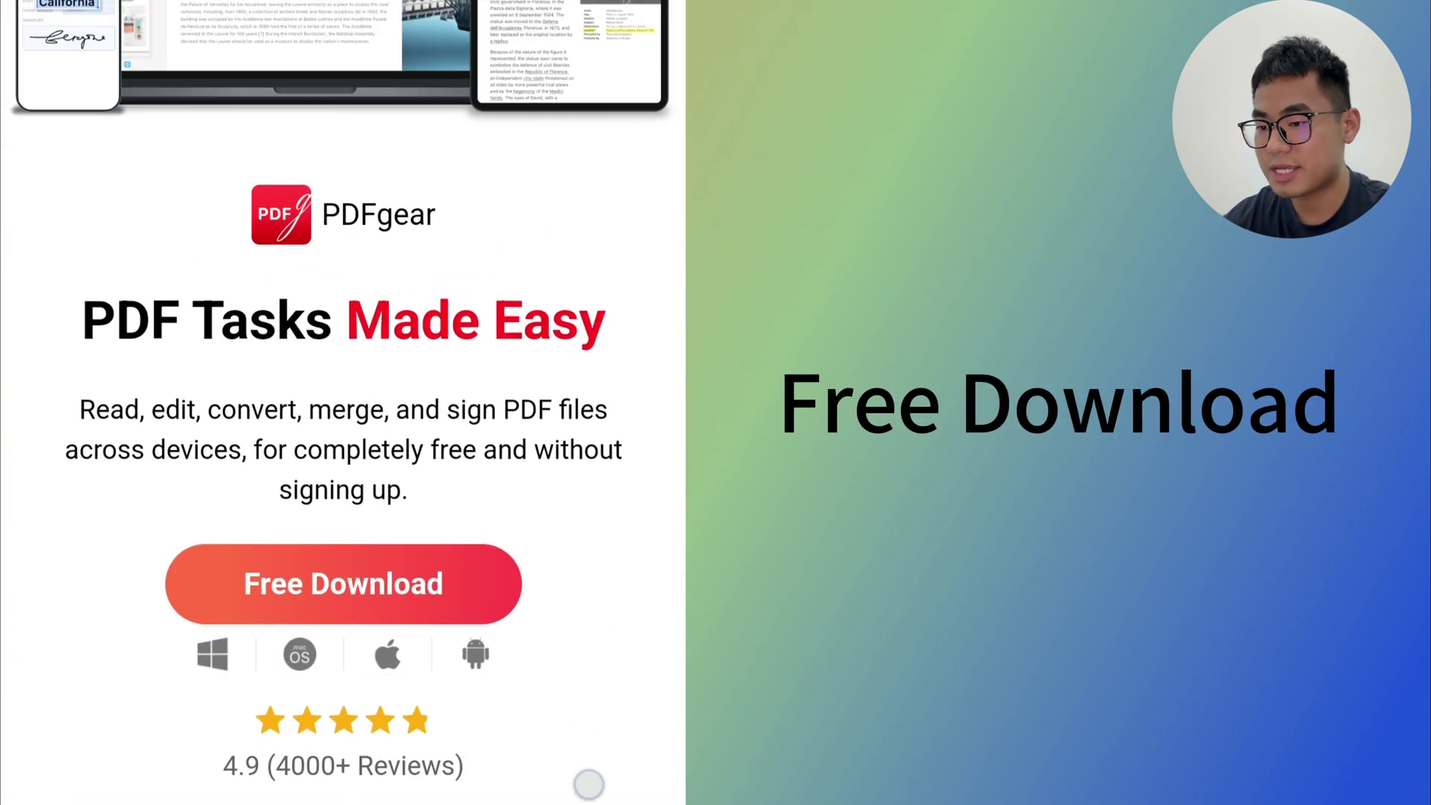
click(446, 576)
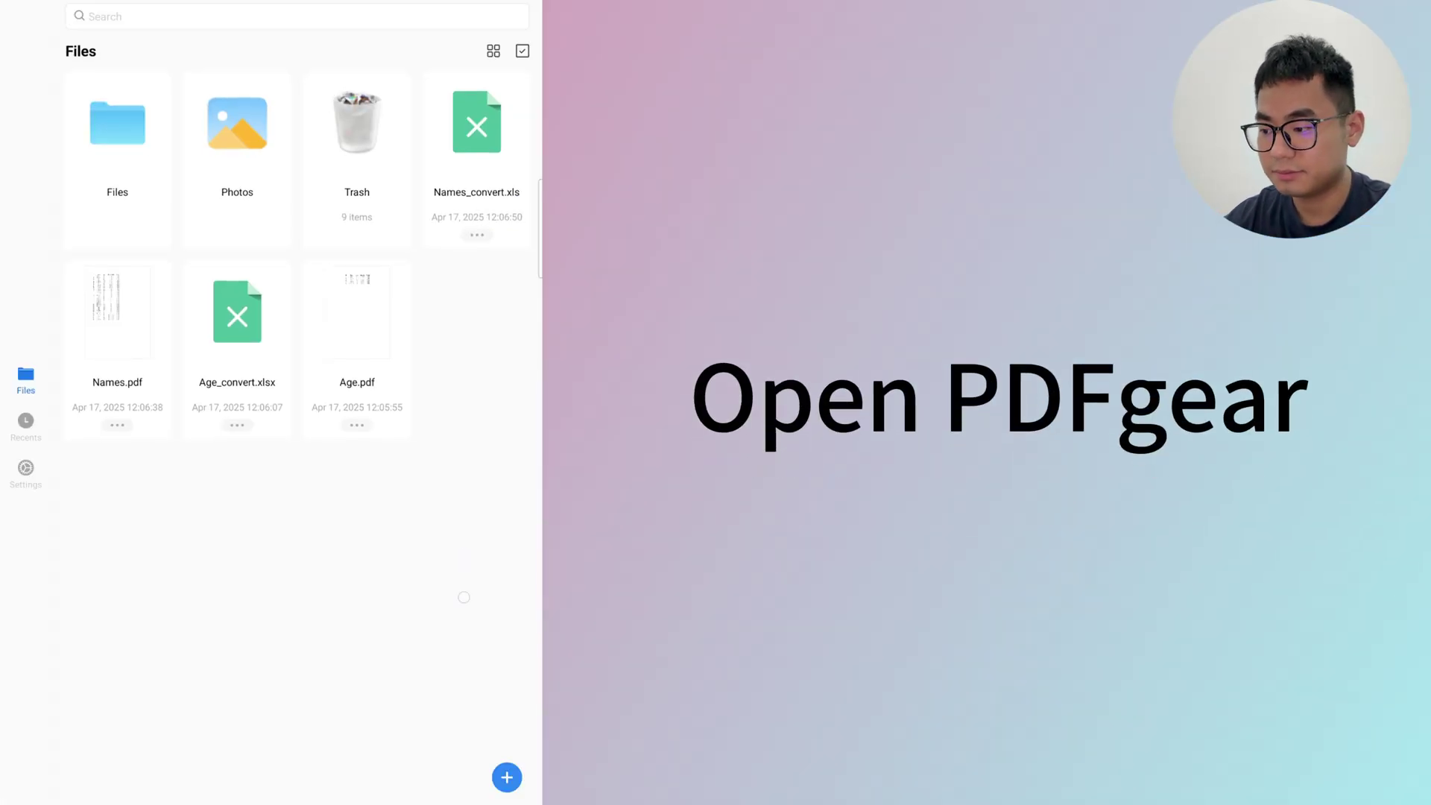
Step: Import GEARINTRO.pdf into PDFgear from Files, Downloads > PDFgear
click(507, 777)
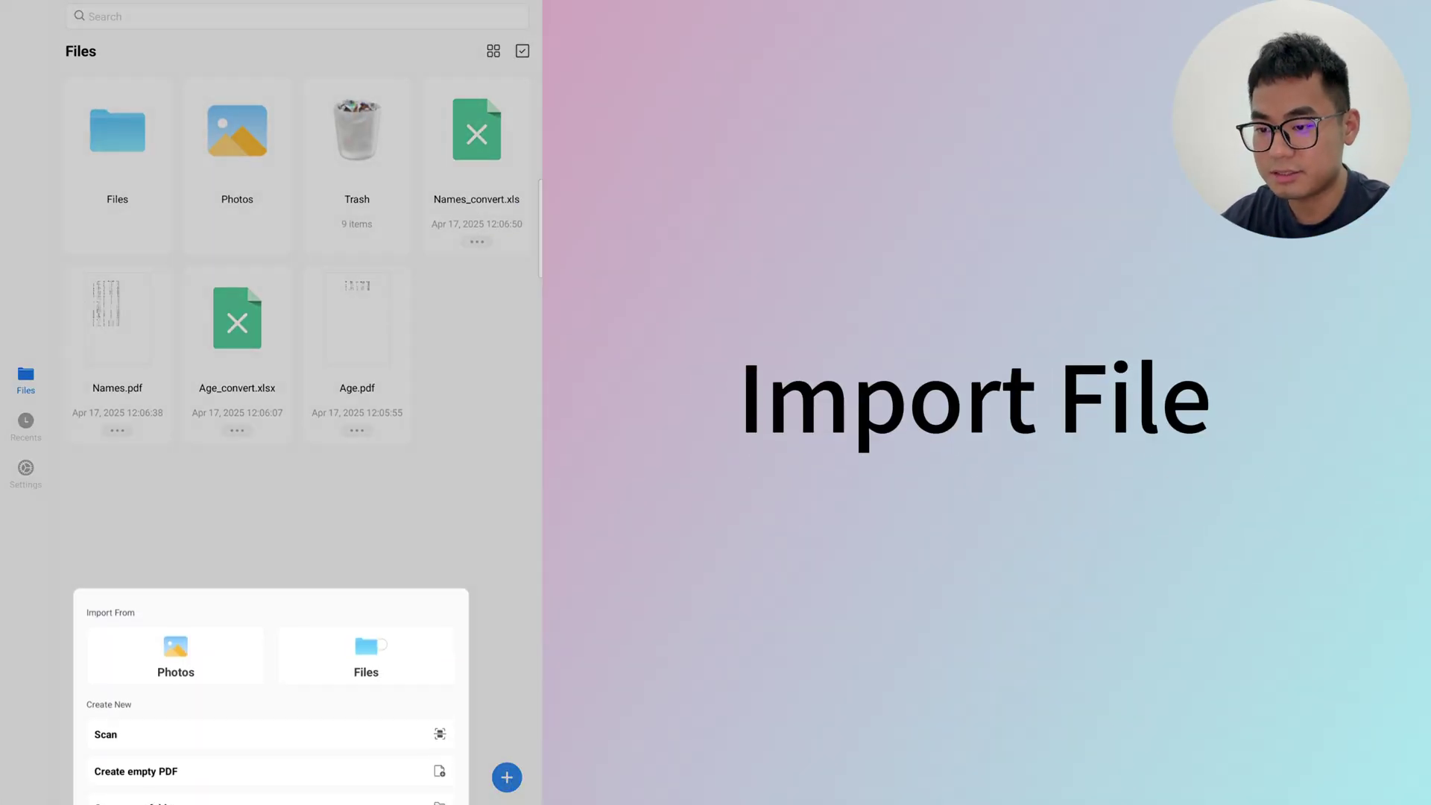
click(366, 630)
click(60, 206)
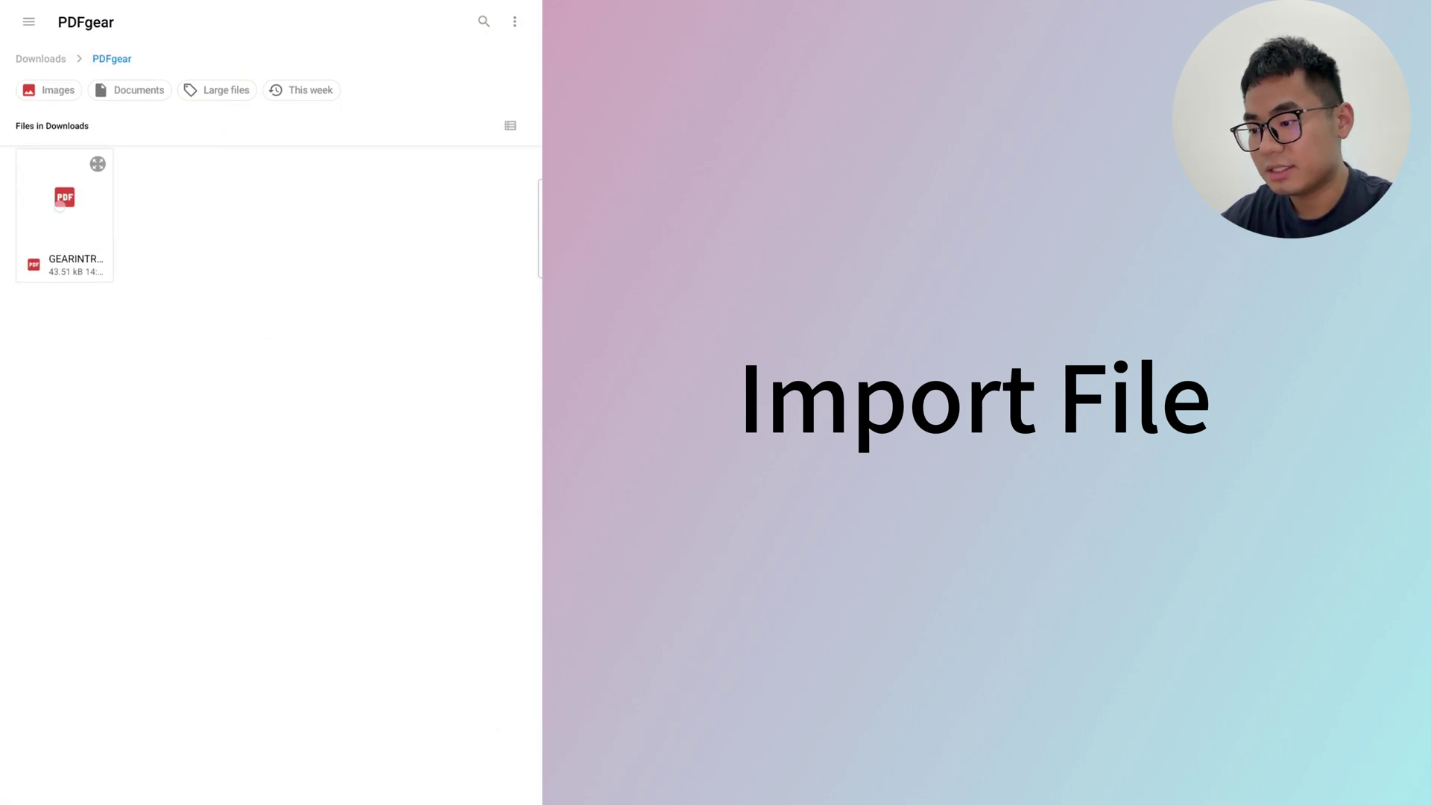
Step: Open GEARINTRO.pdf and convert it to Microsoft PowerPoint (*.pptx) as GEARINTRO_convert.pptx
click(474, 149)
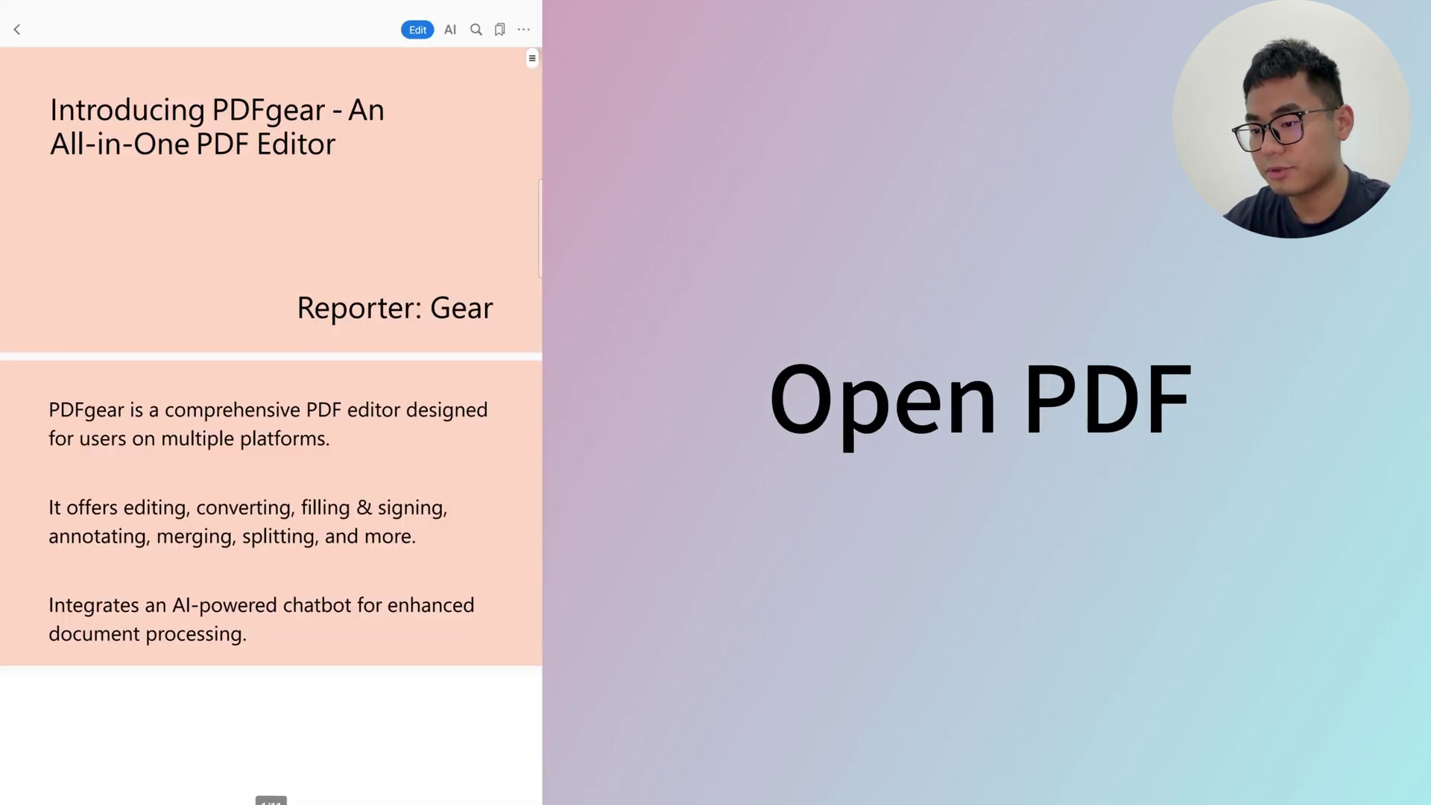
scroll(492, 276, down, 3)
scroll(492, 276, up, 3)
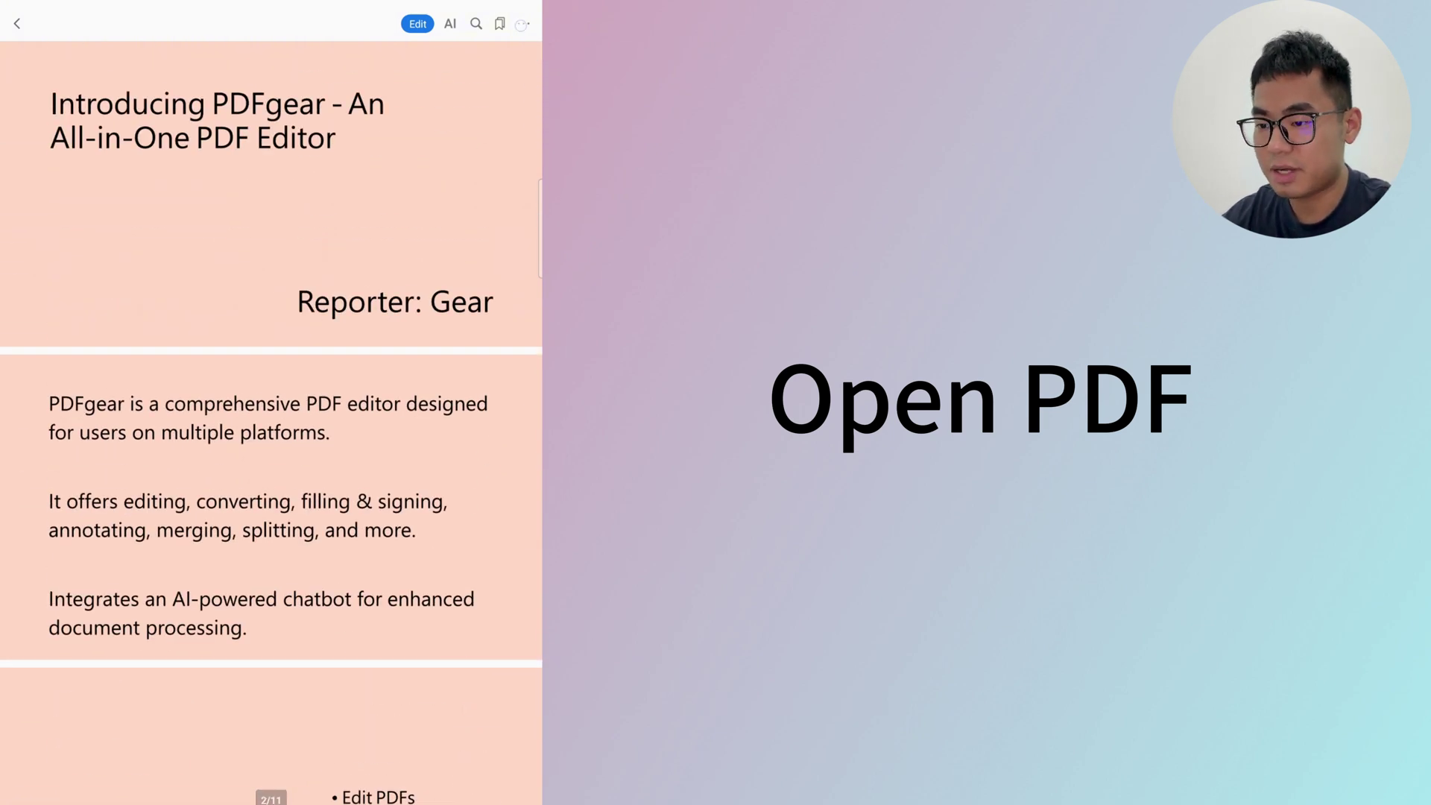
click(524, 23)
click(431, 159)
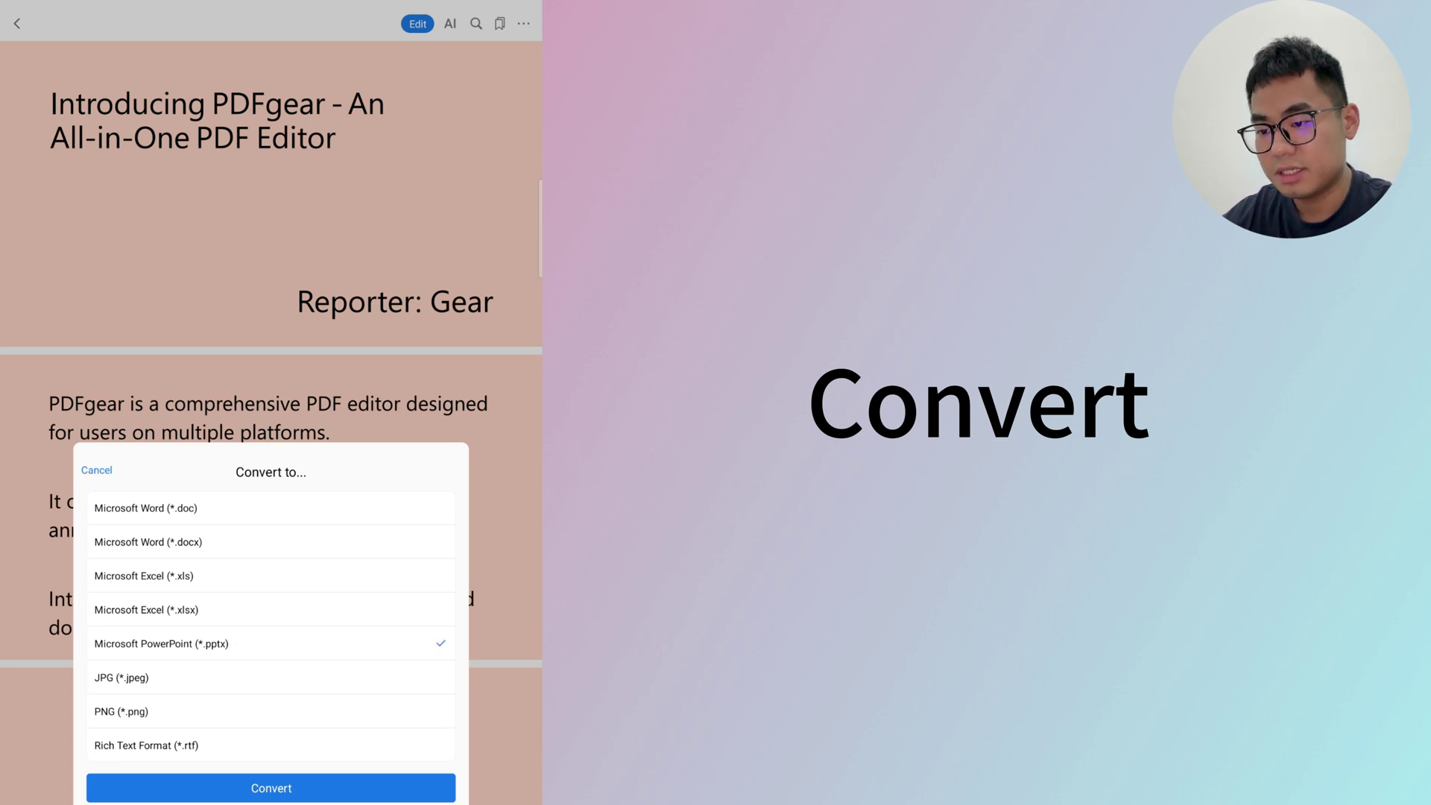
click(335, 789)
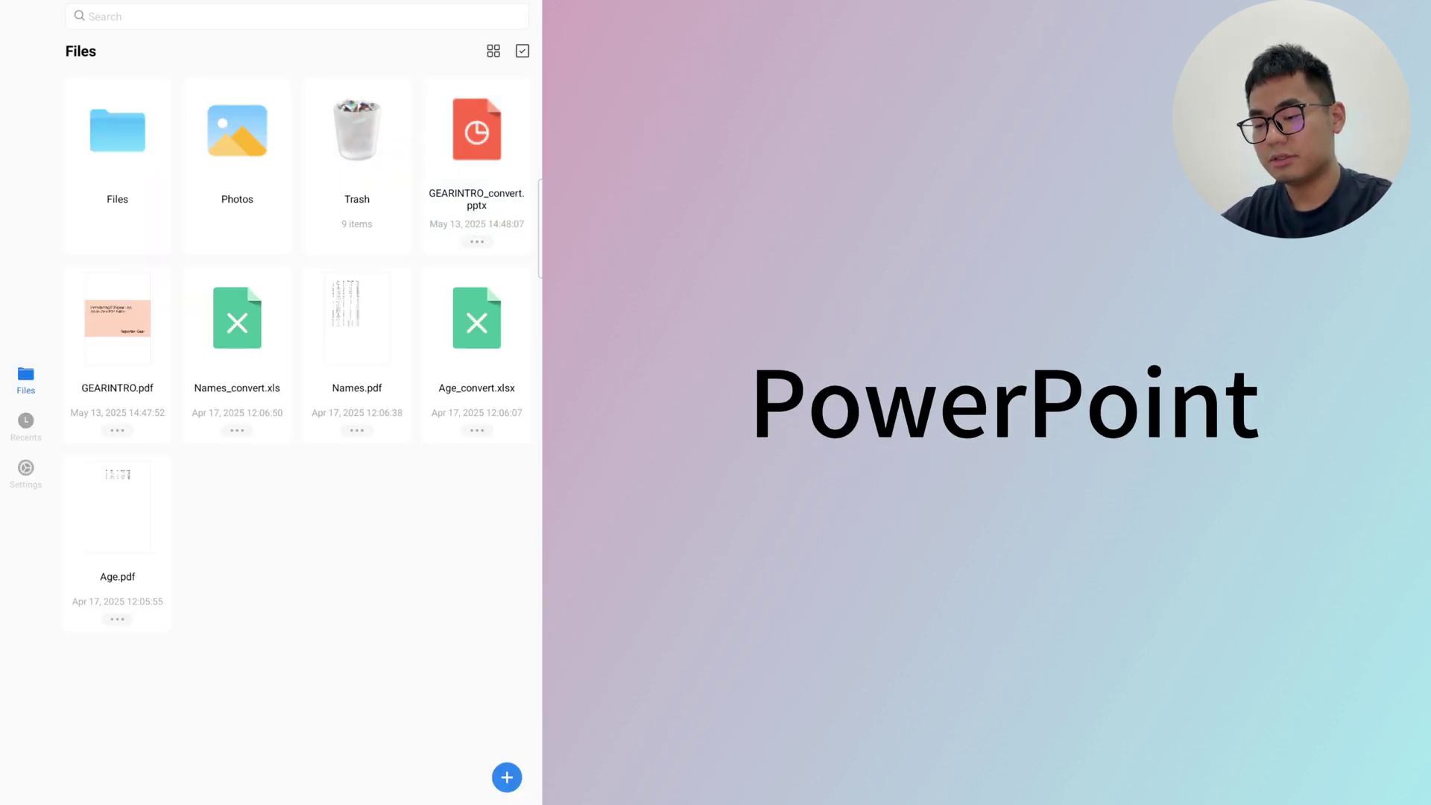
click(477, 131)
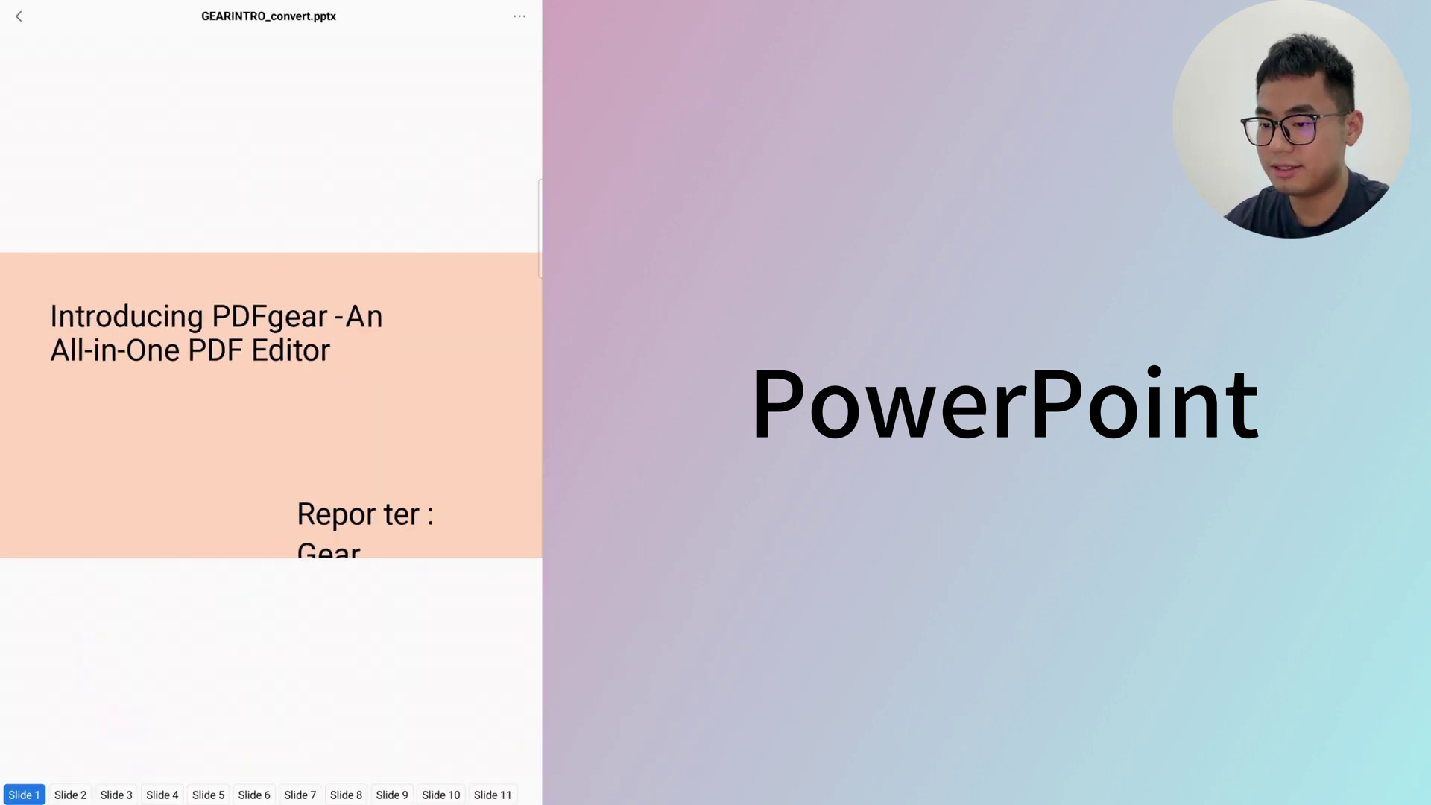
click(300, 794)
click(346, 795)
click(393, 795)
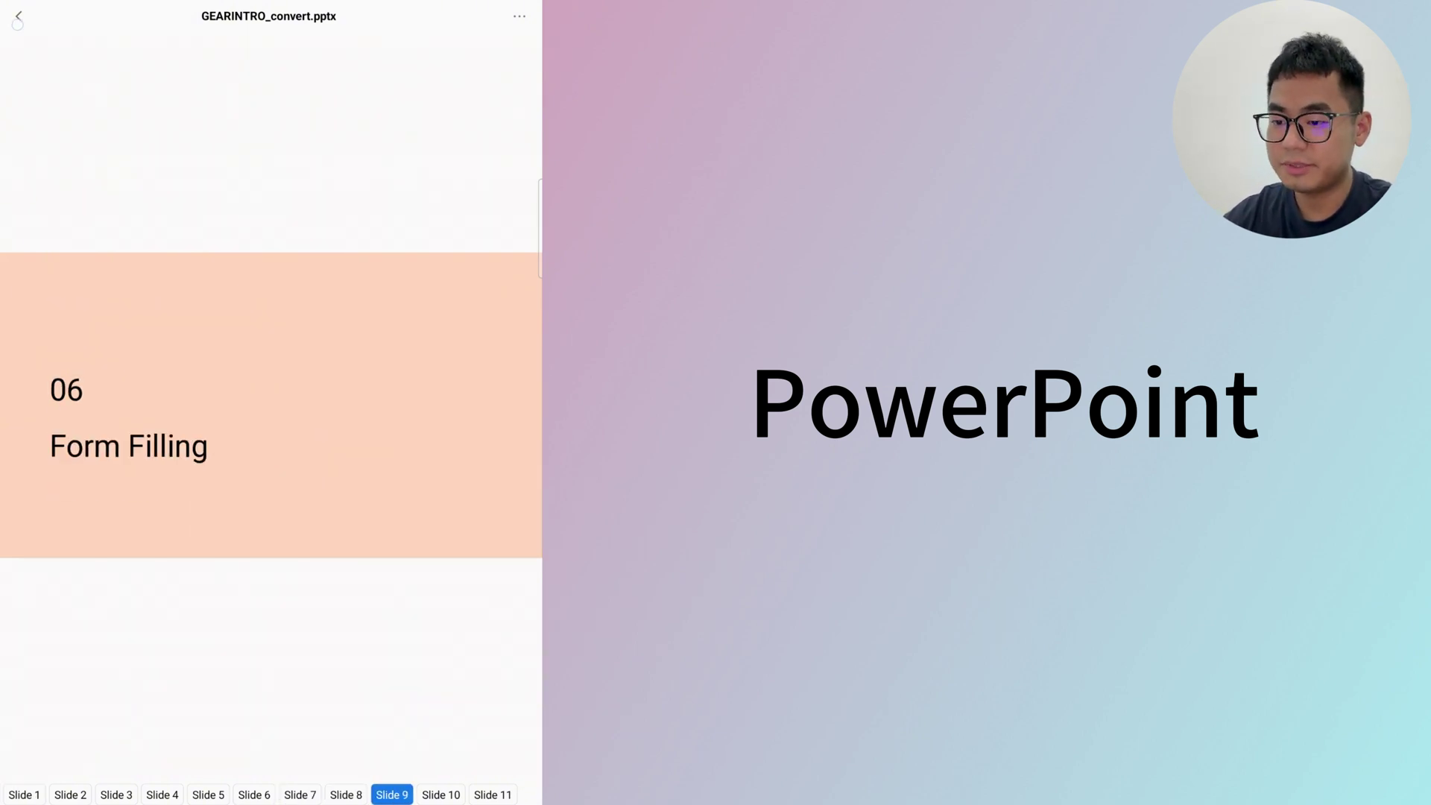
click(18, 20)
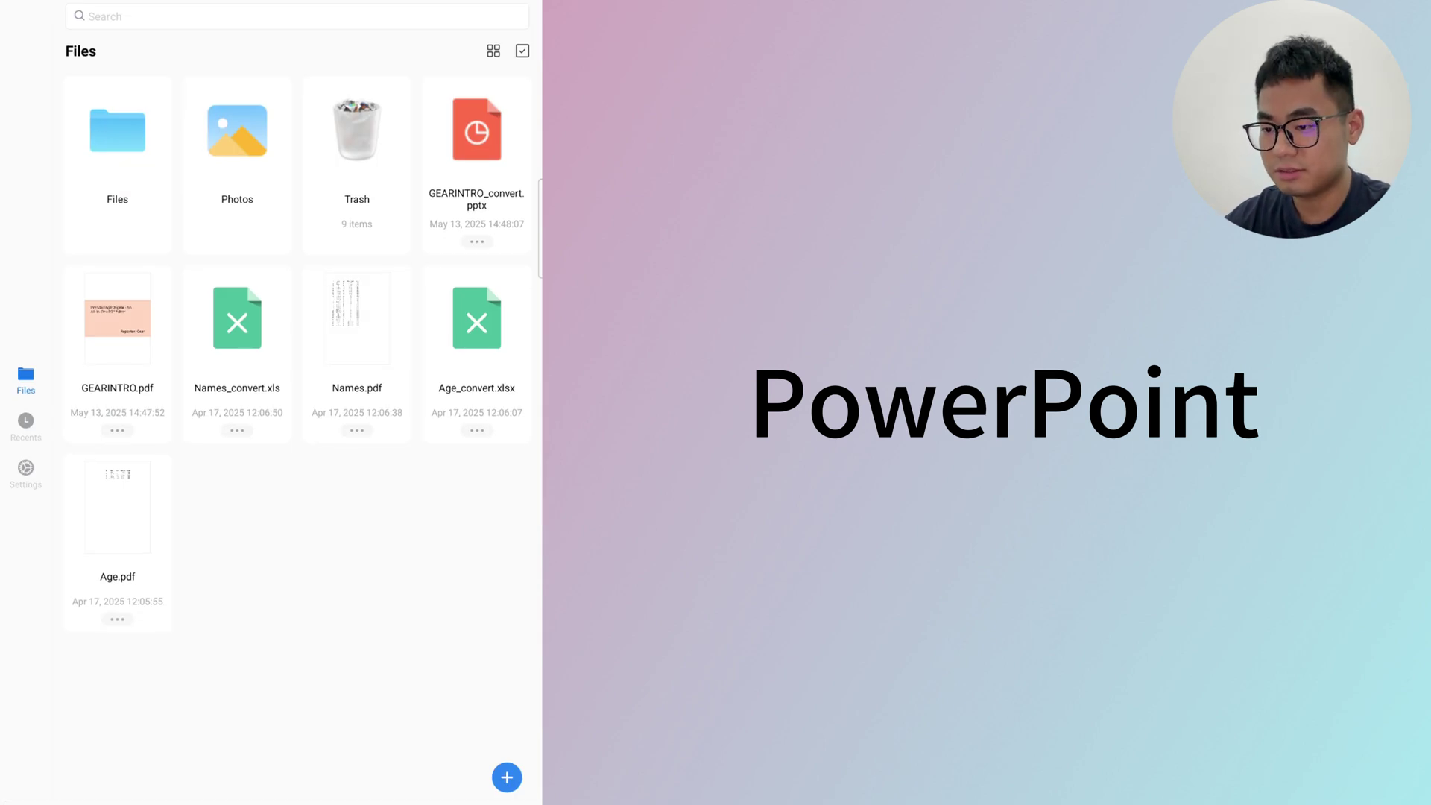
click(117, 430)
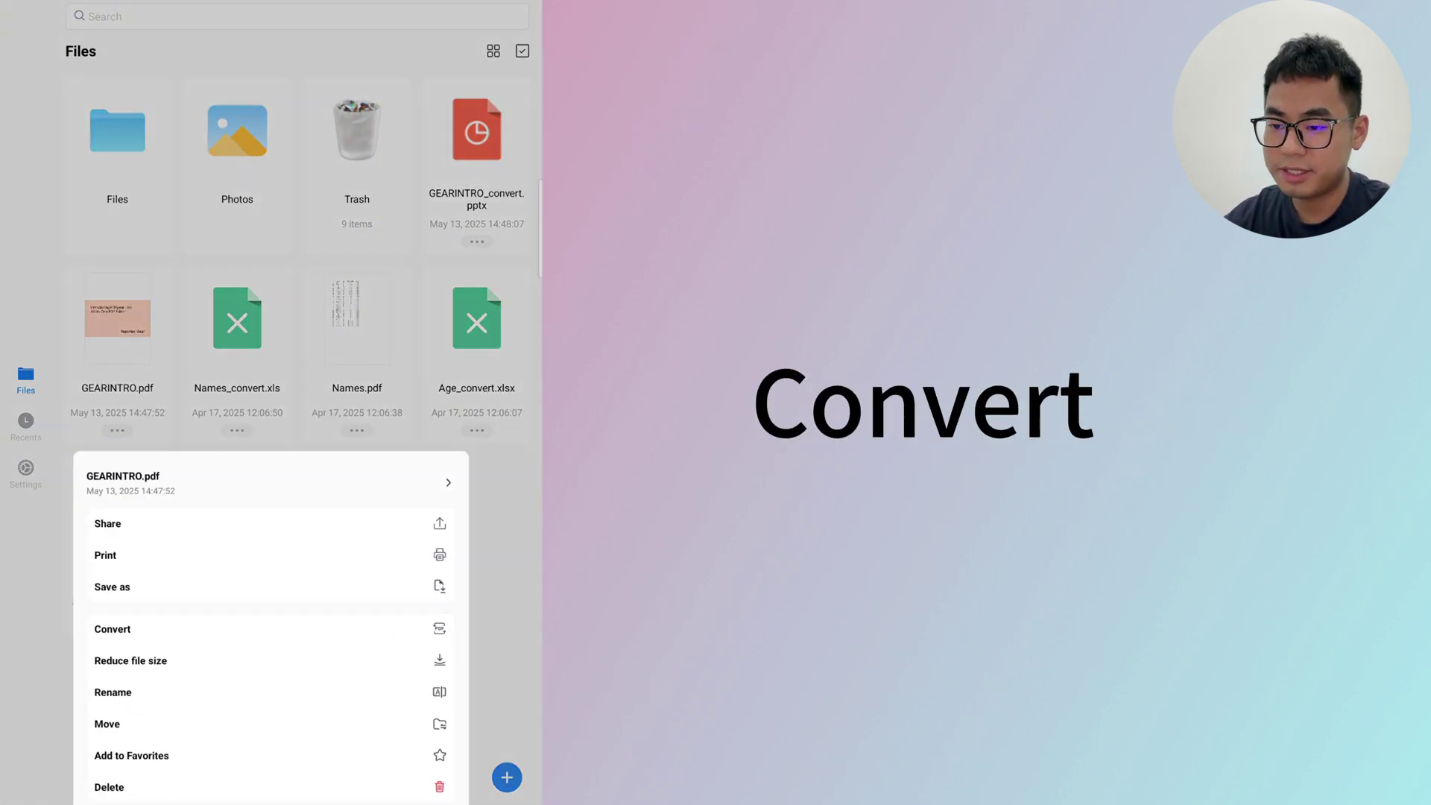
Step: Convert GEARINTRO.pdf to PowerPoint (*.pptx), creating GEARINTRO_convert-(1).pptx
click(112, 628)
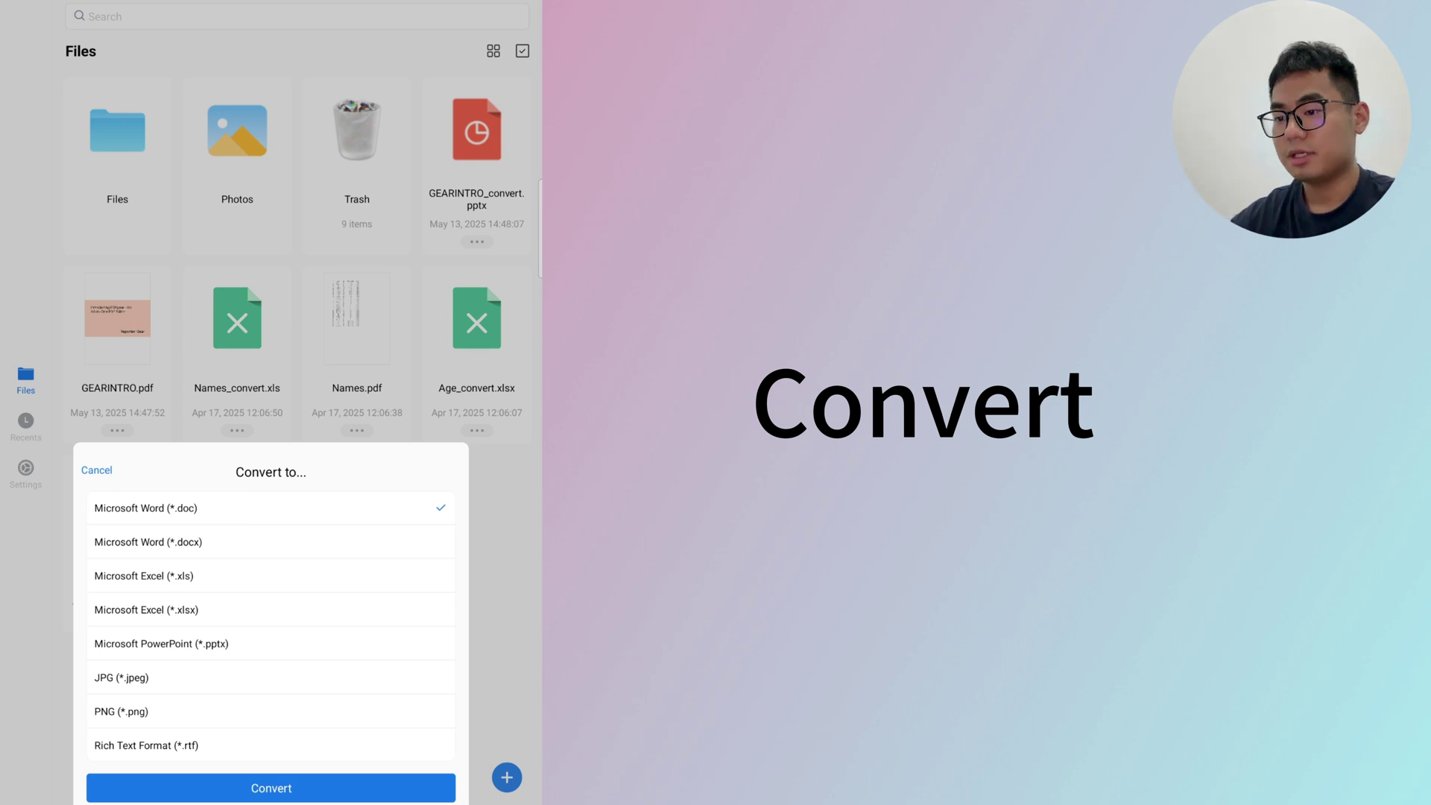
click(354, 796)
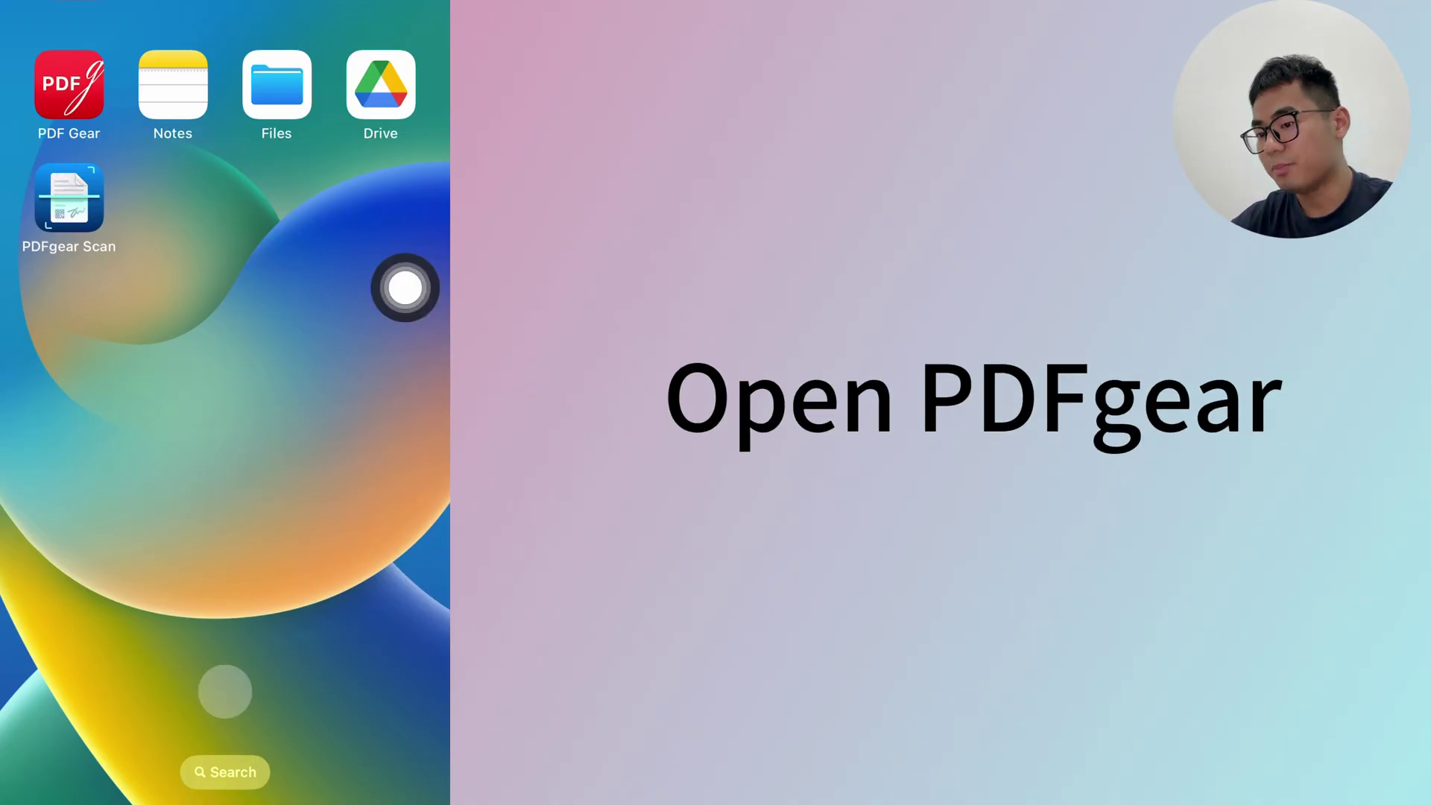
Step: Open PDFgear on the iPad and import GEARINTRO.pdf from Downloads through Files
click(69, 83)
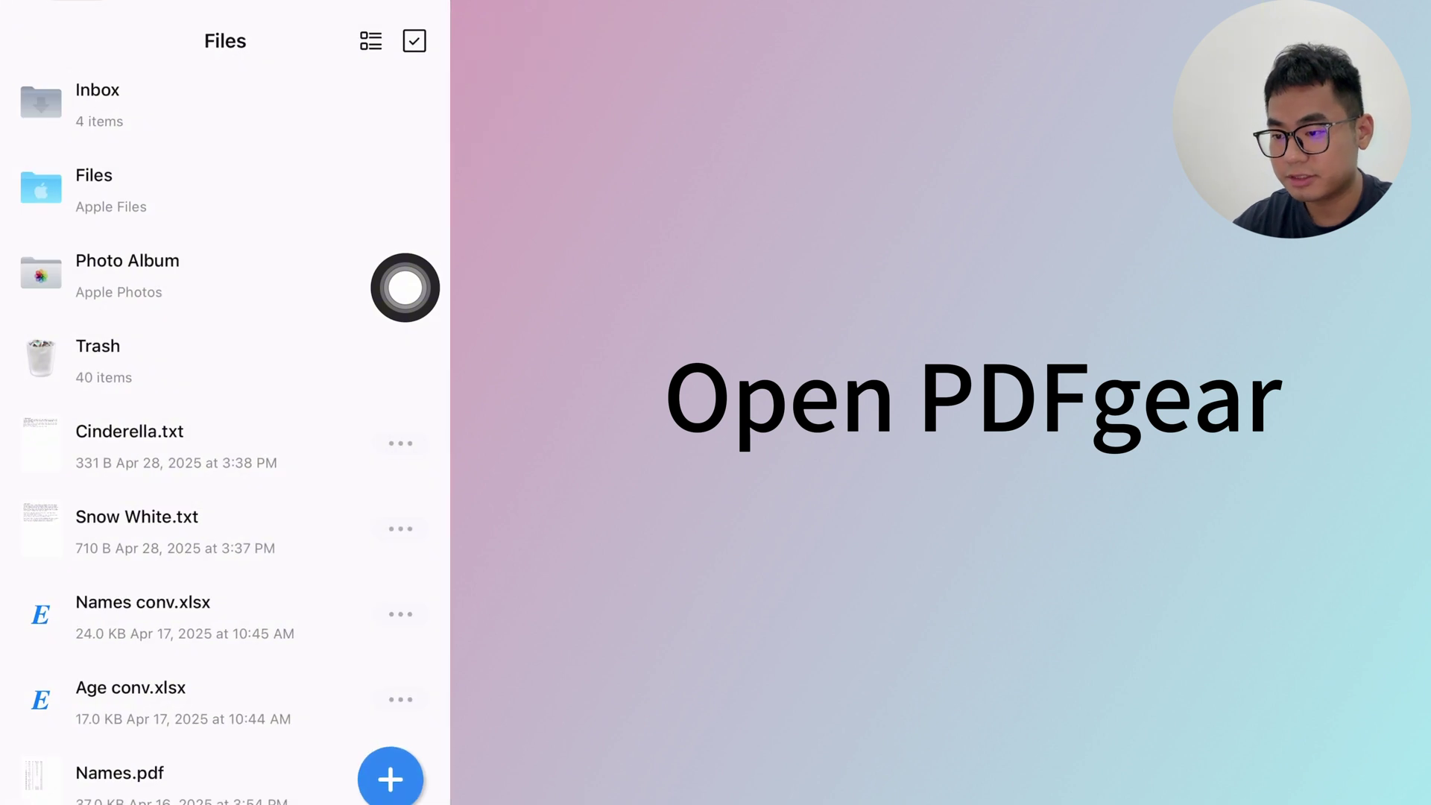
click(384, 777)
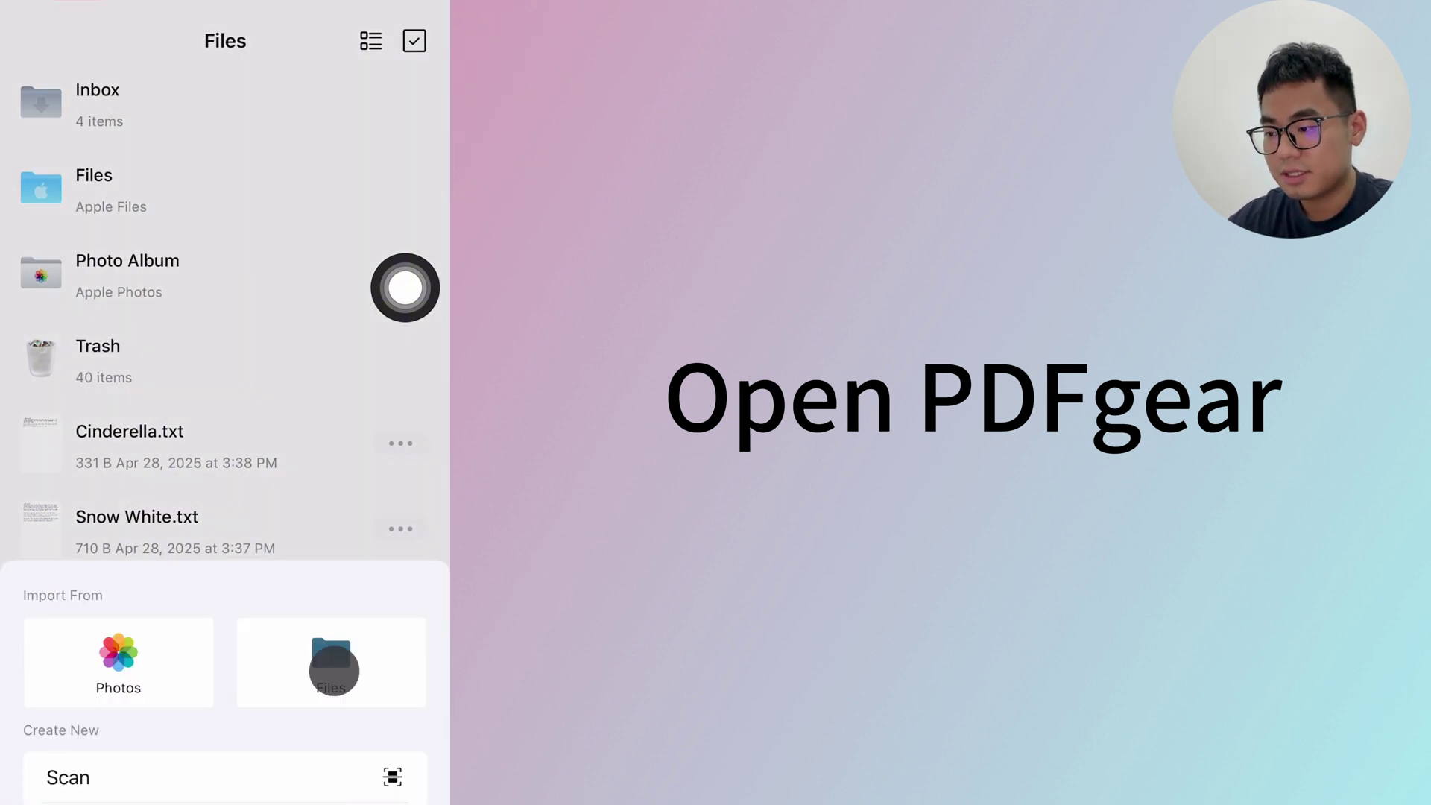
click(334, 670)
click(91, 474)
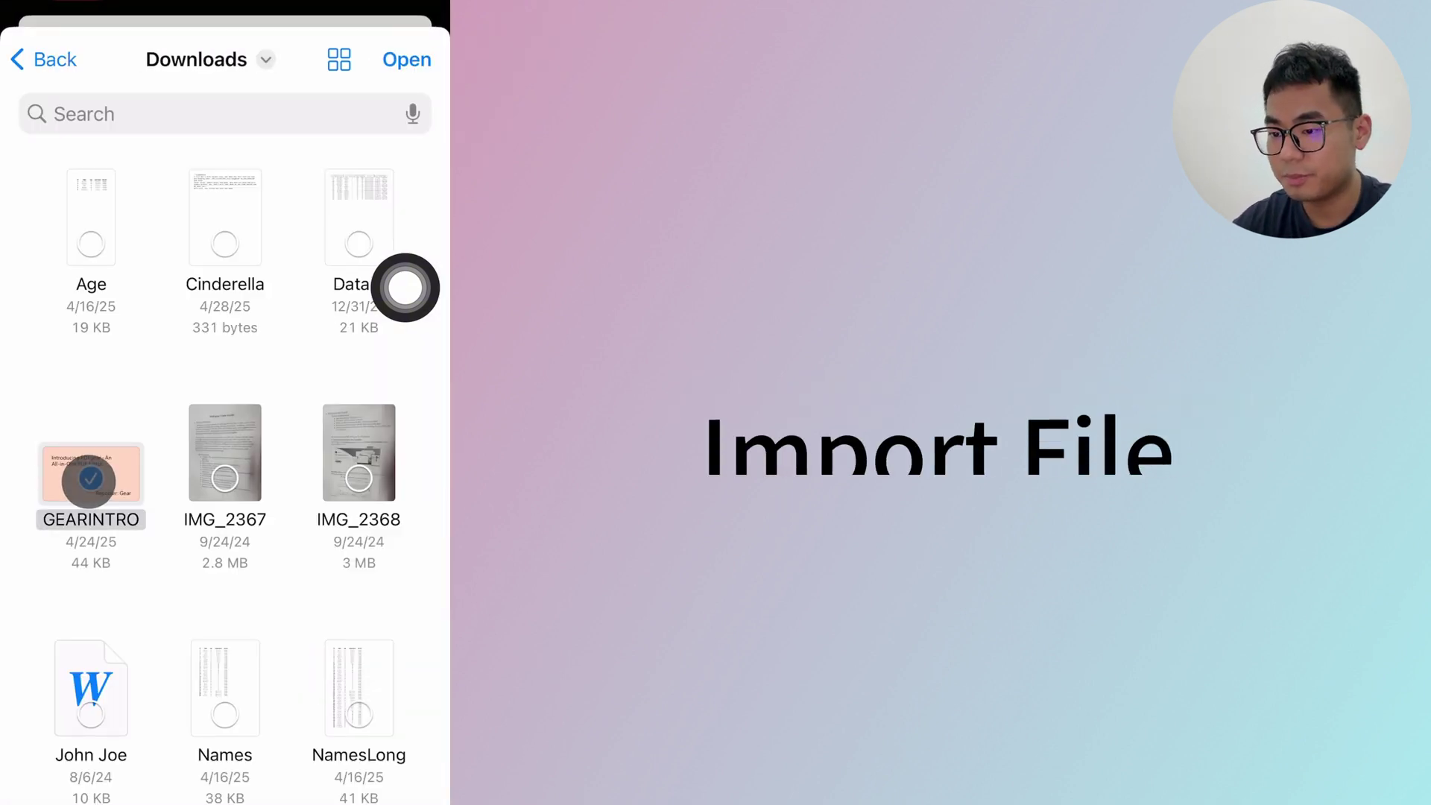
click(401, 59)
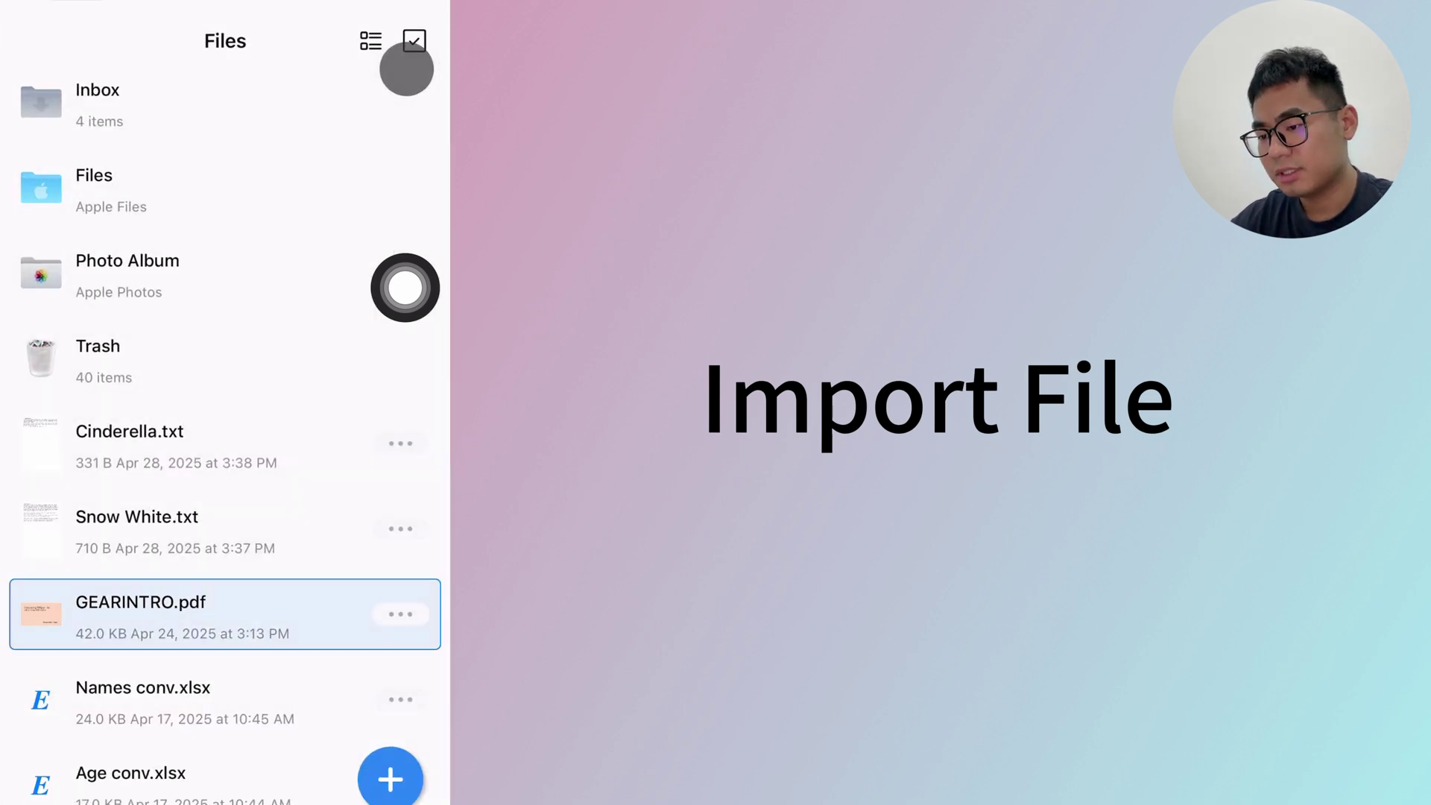
Step: Convert GEARINTRO.pdf to Microsoft PowerPoint (*.pptx), producing GEARINTRO conv.pptx (392 KB)
click(400, 614)
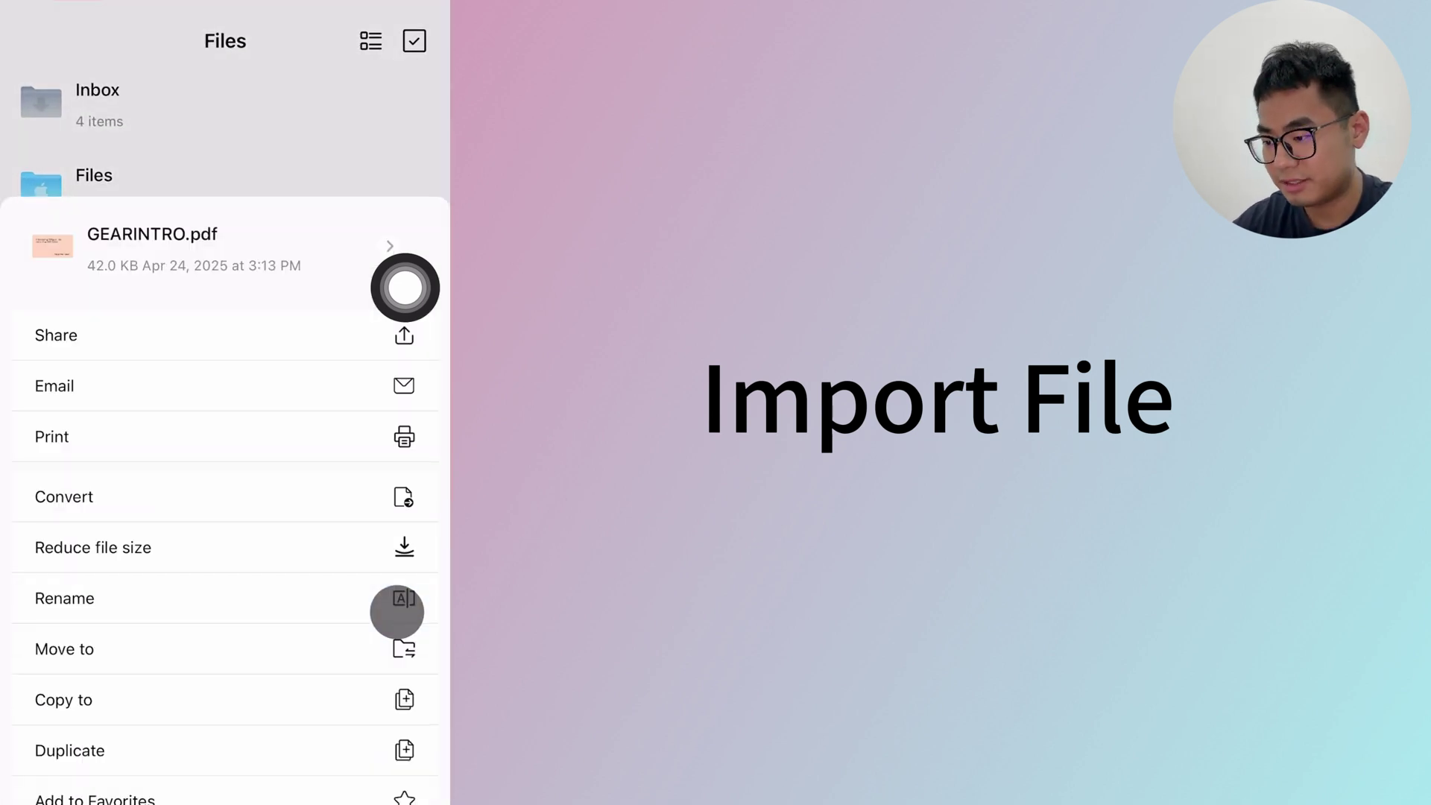
click(230, 492)
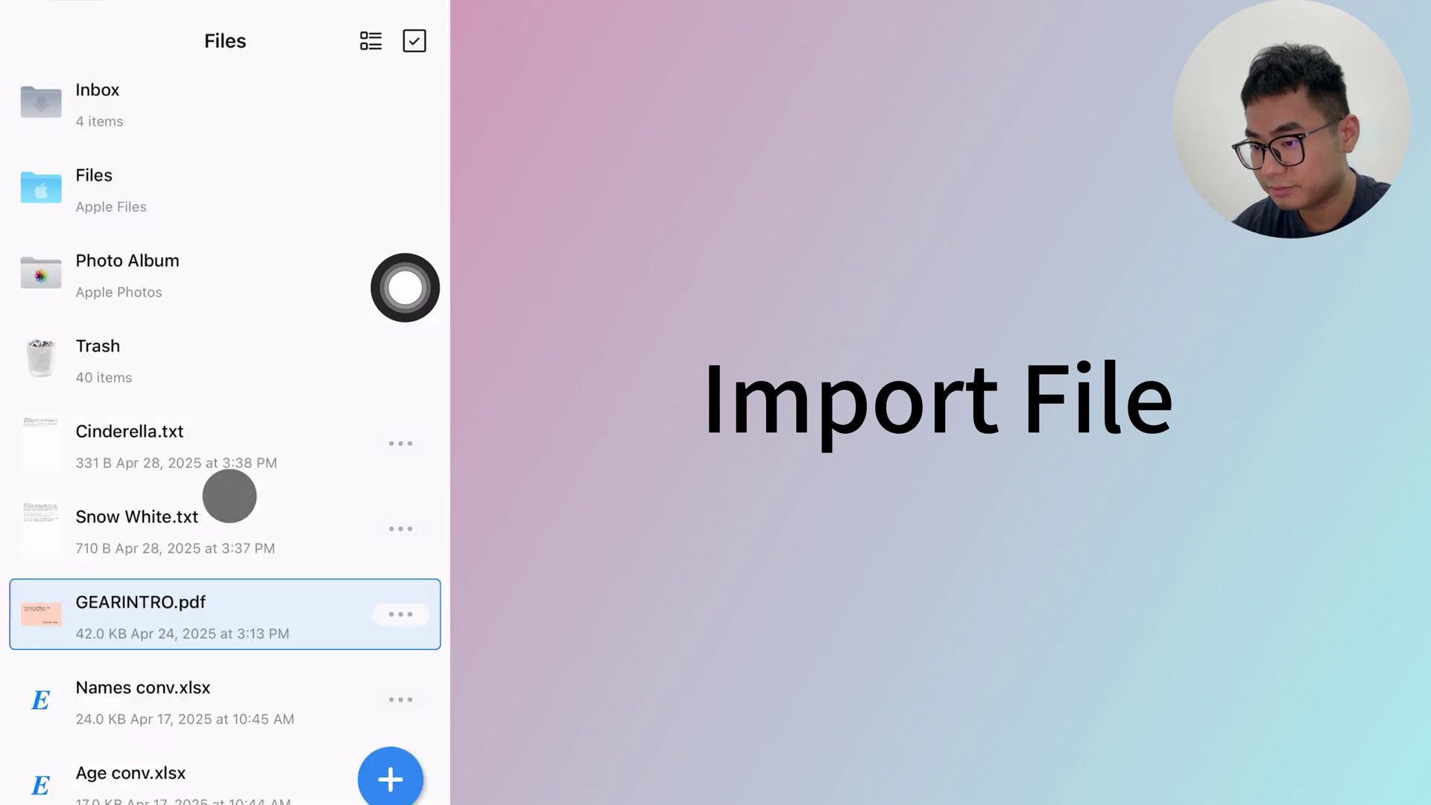
click(184, 712)
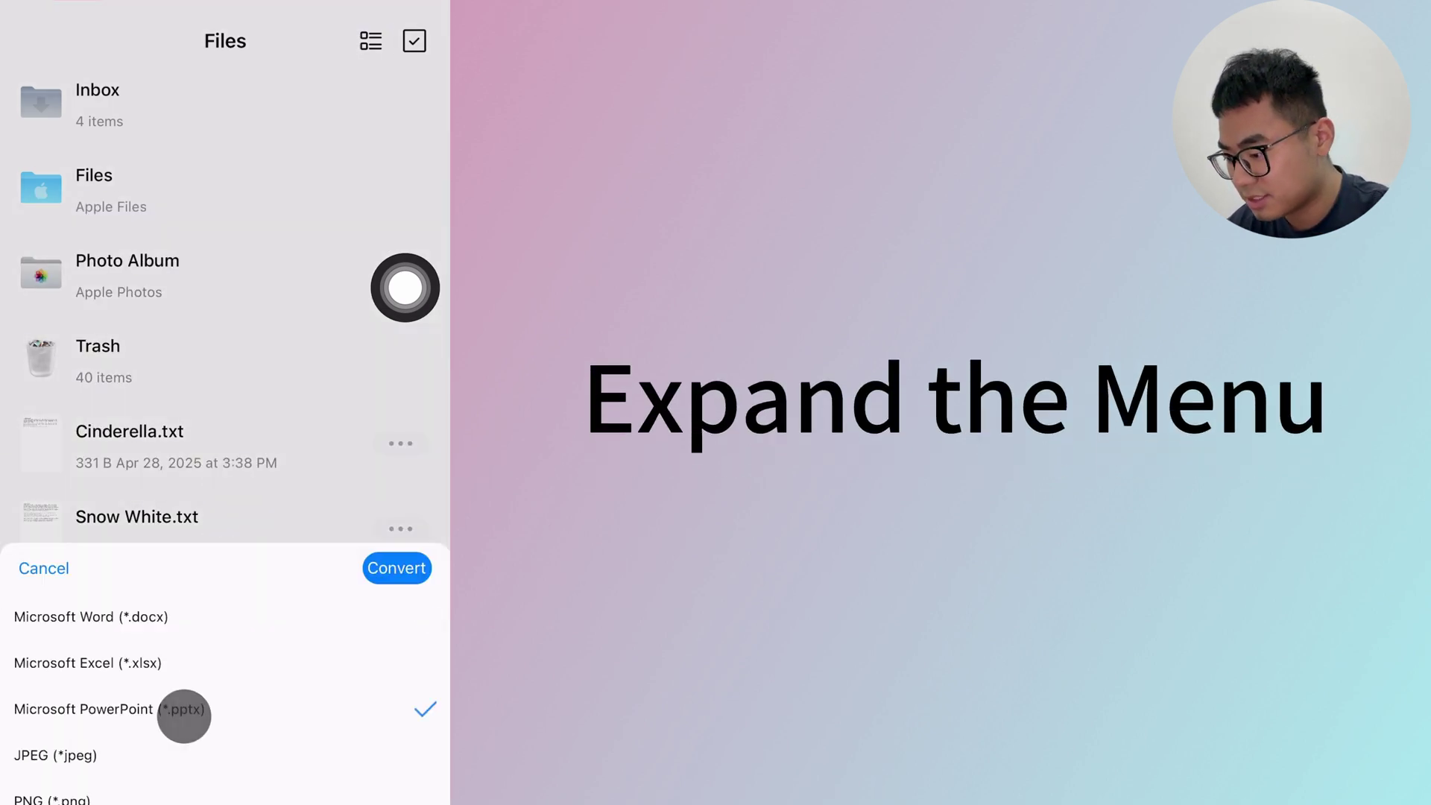
click(403, 571)
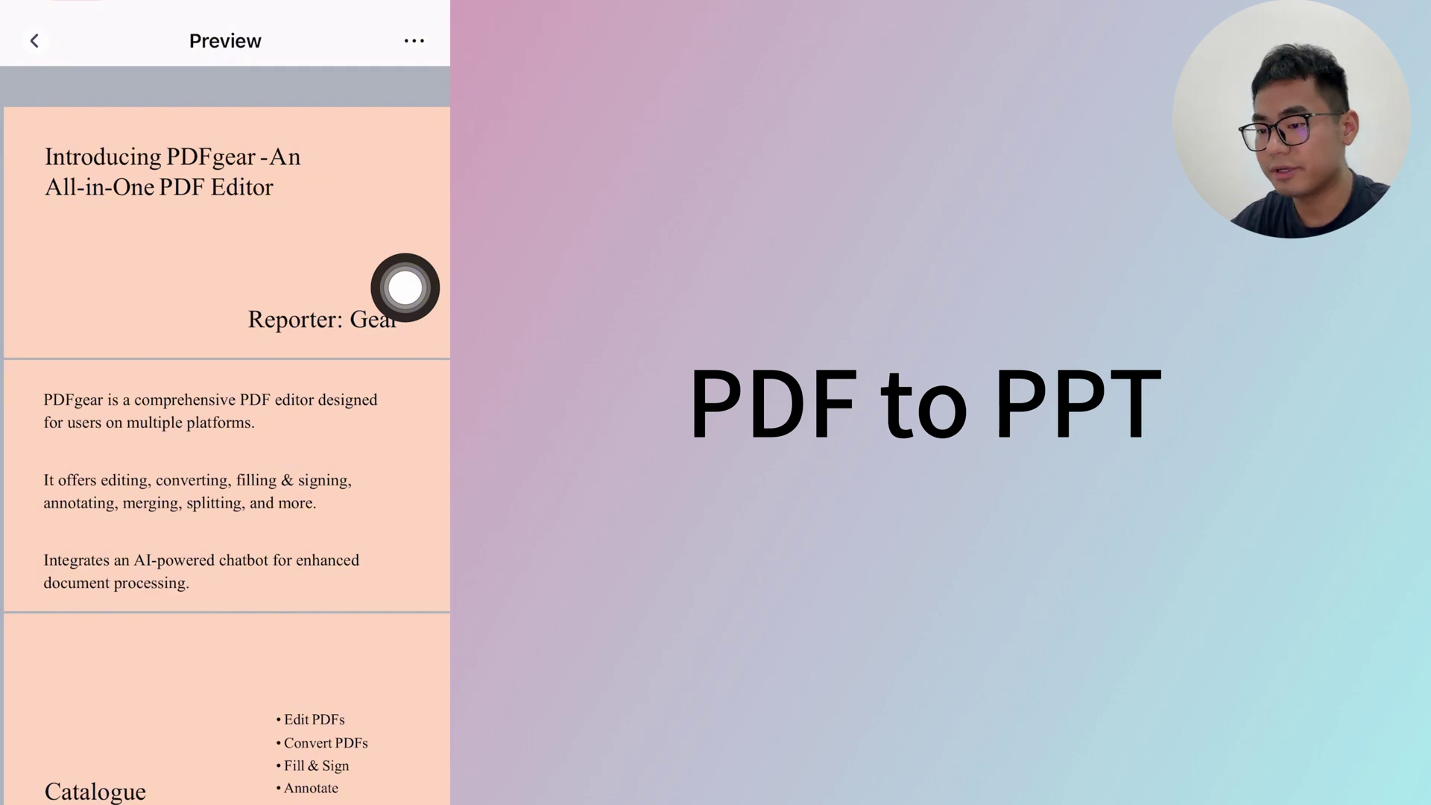
scroll(226, 435, down, 15)
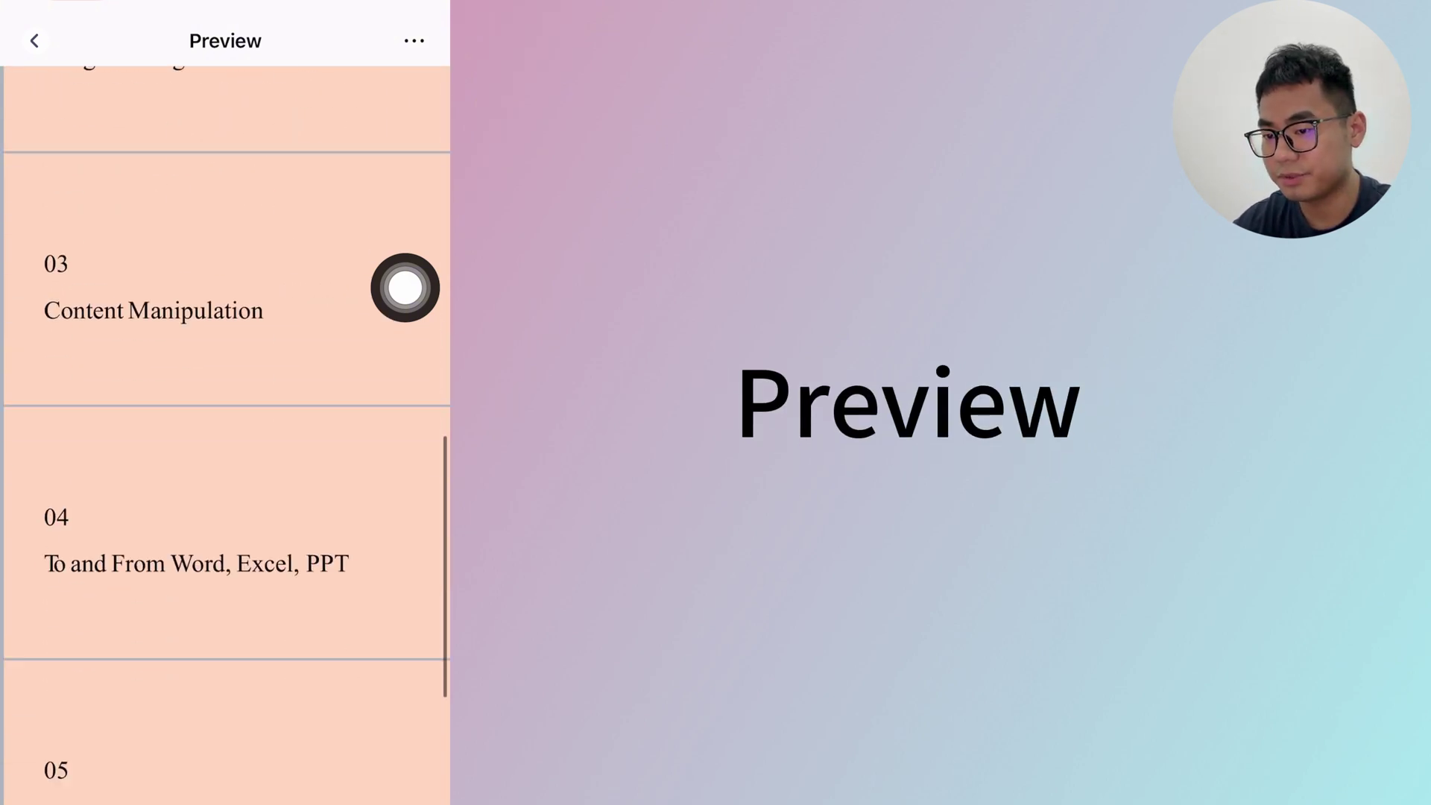
scroll(225, 691, up, 15)
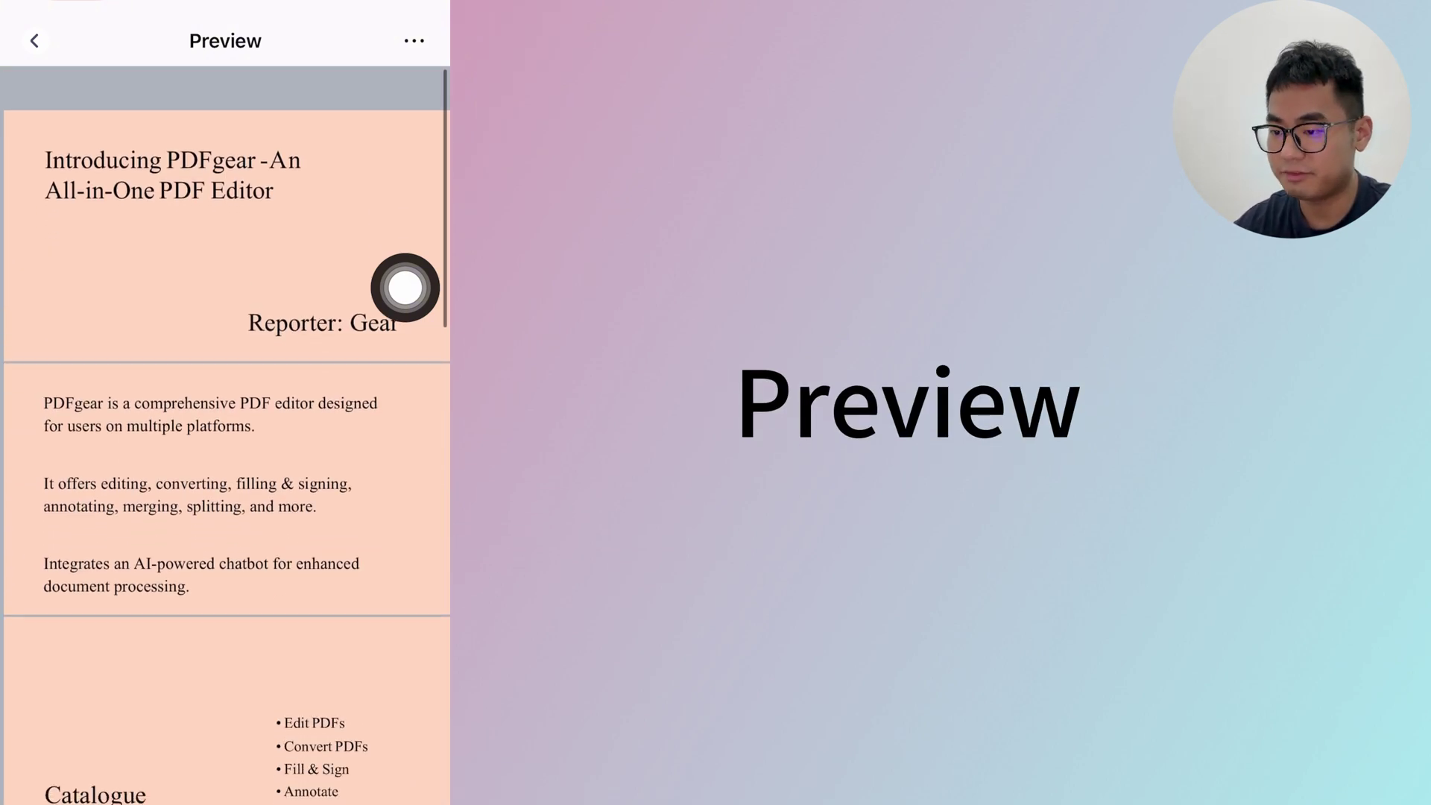
Step: Share the converted GEARINTRO conv.pptx to Keynote
click(412, 33)
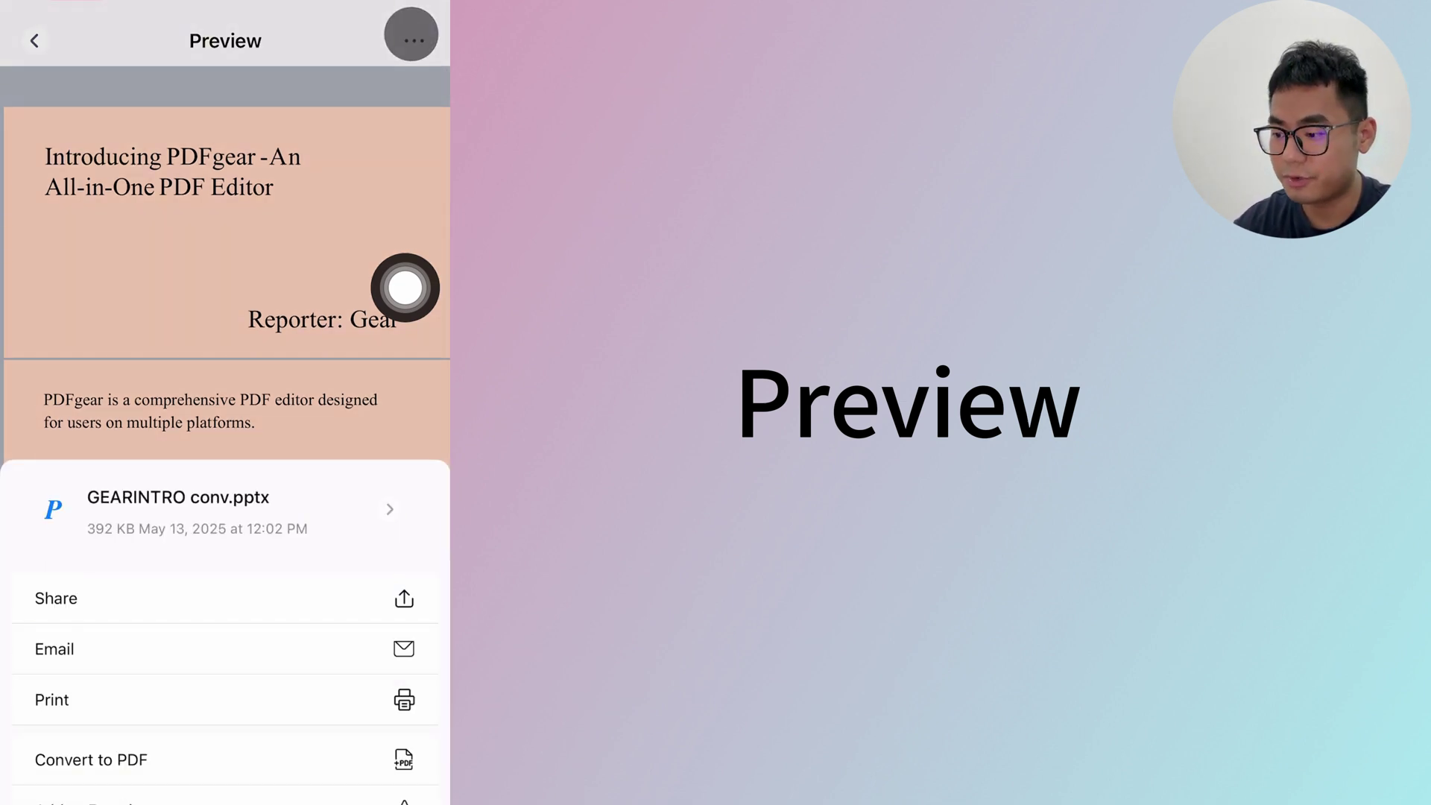
drag(363, 529, 356, 591)
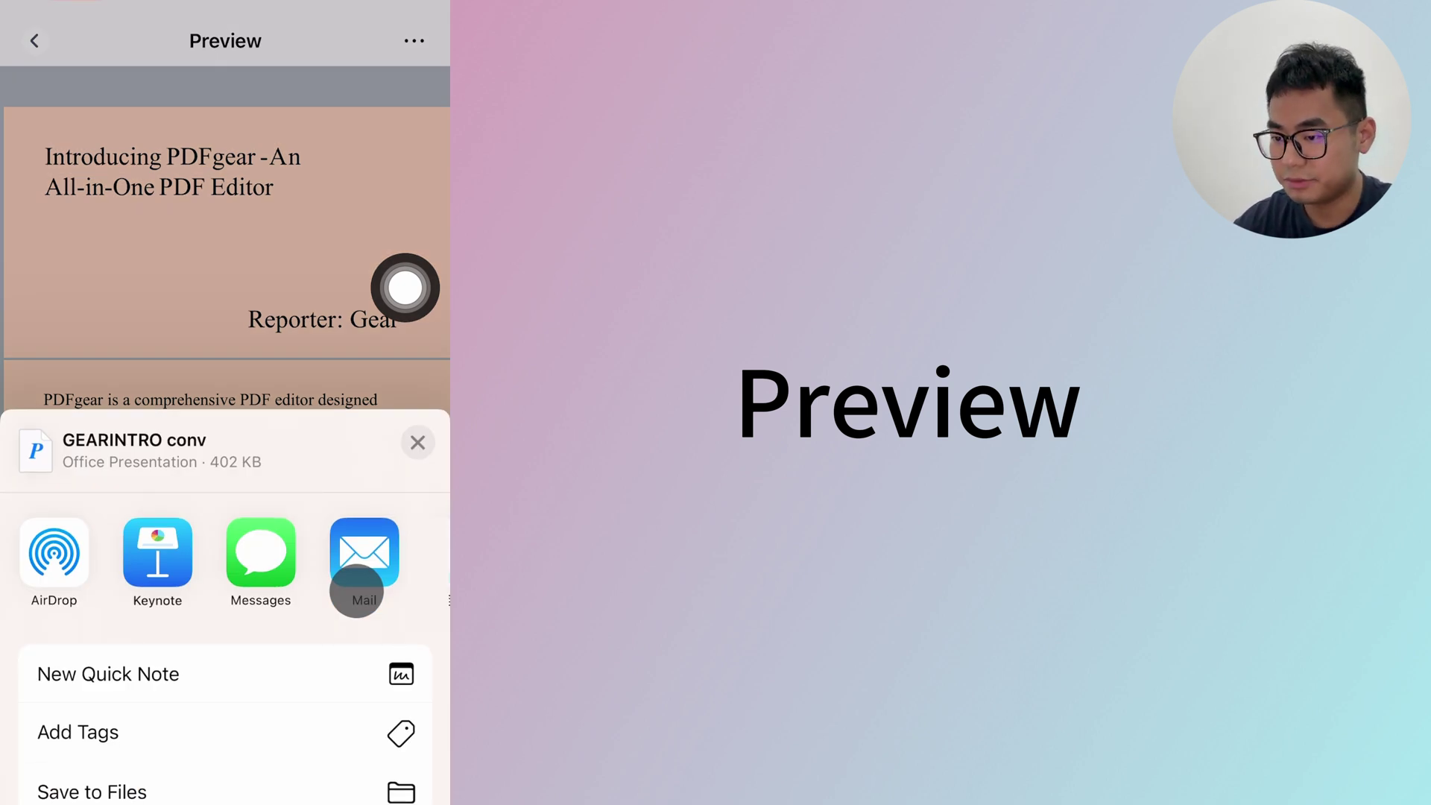
click(158, 552)
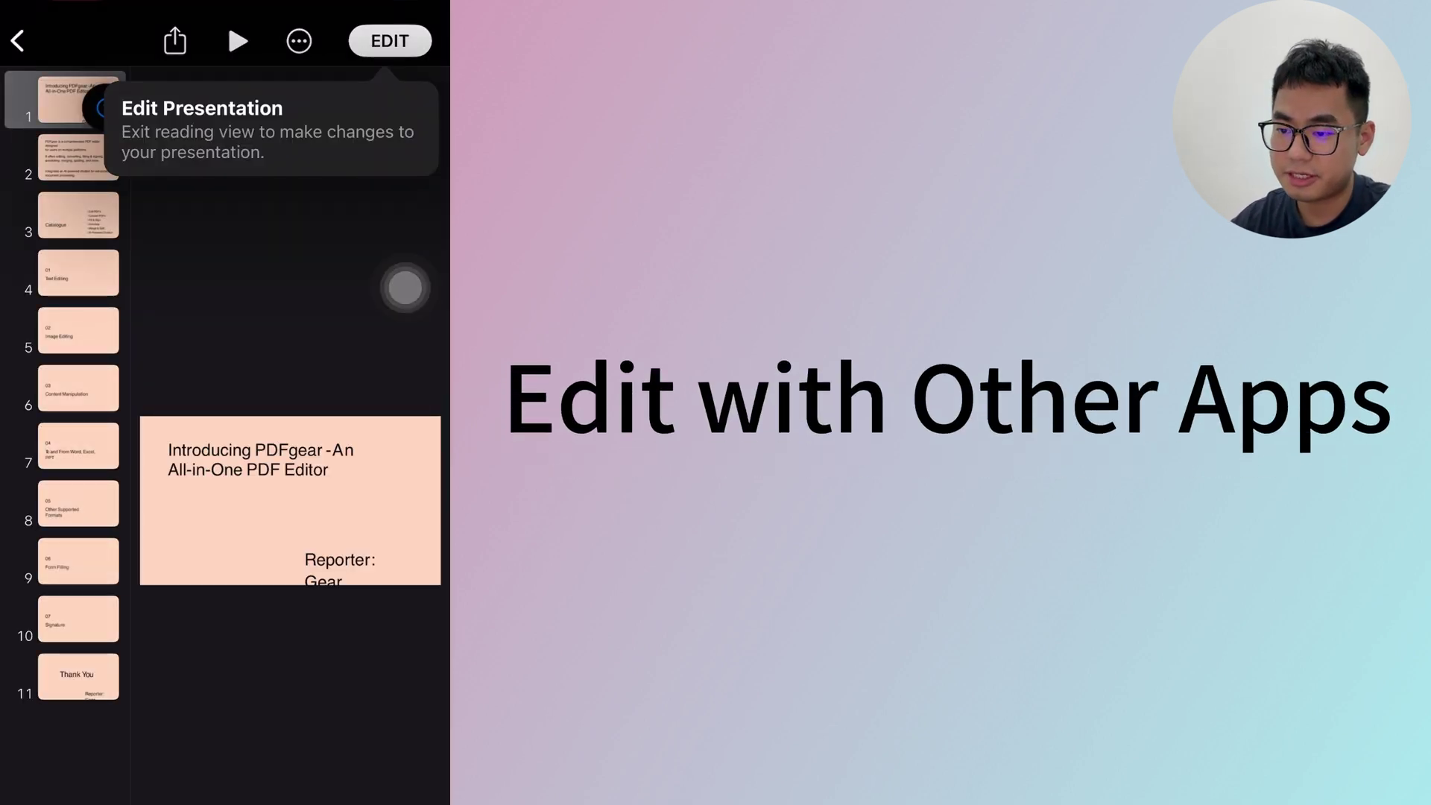
Step: Change the slide 1 title to end 'All-in-One PDF Converter' and close the presentation
click(390, 40)
click(288, 454)
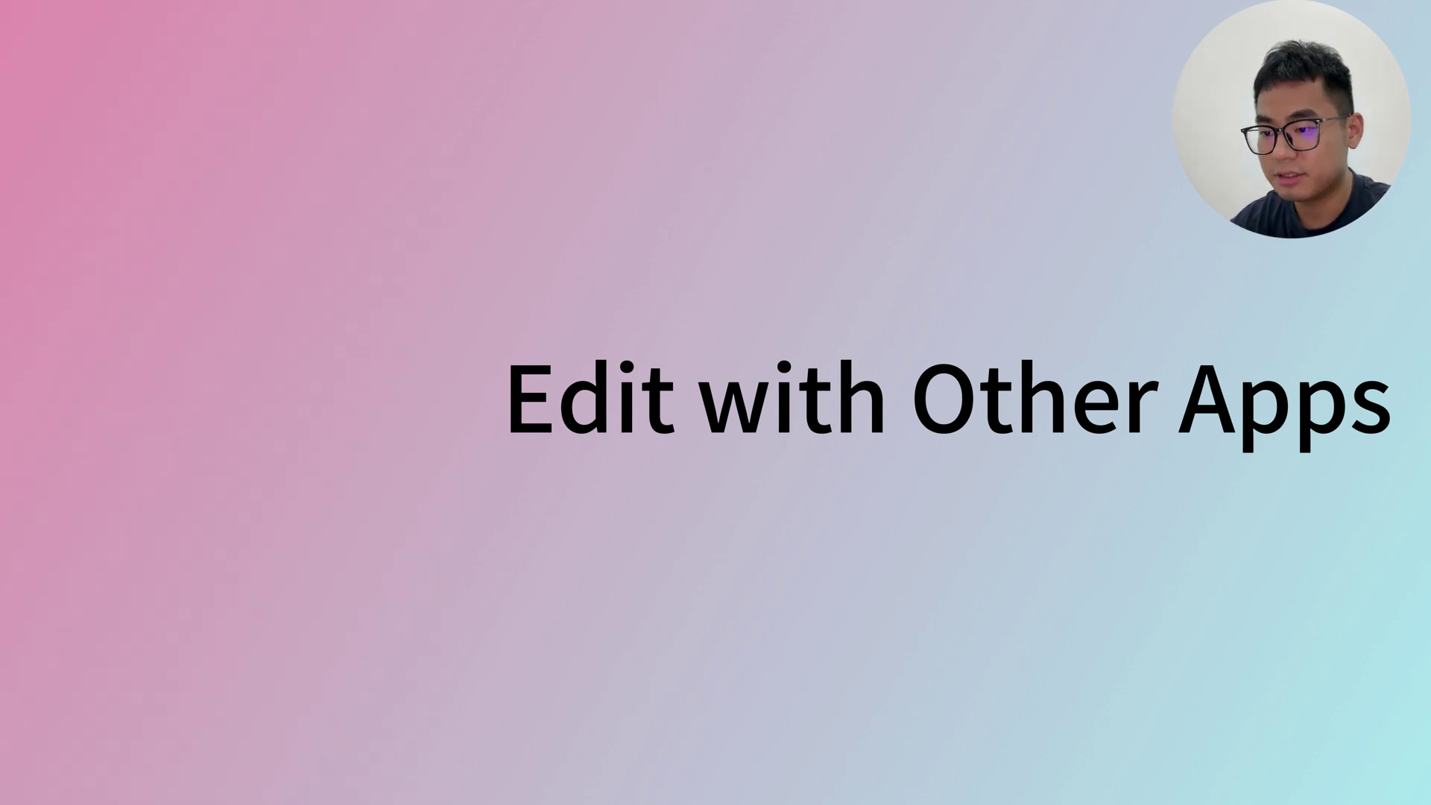
key(BackSpace)
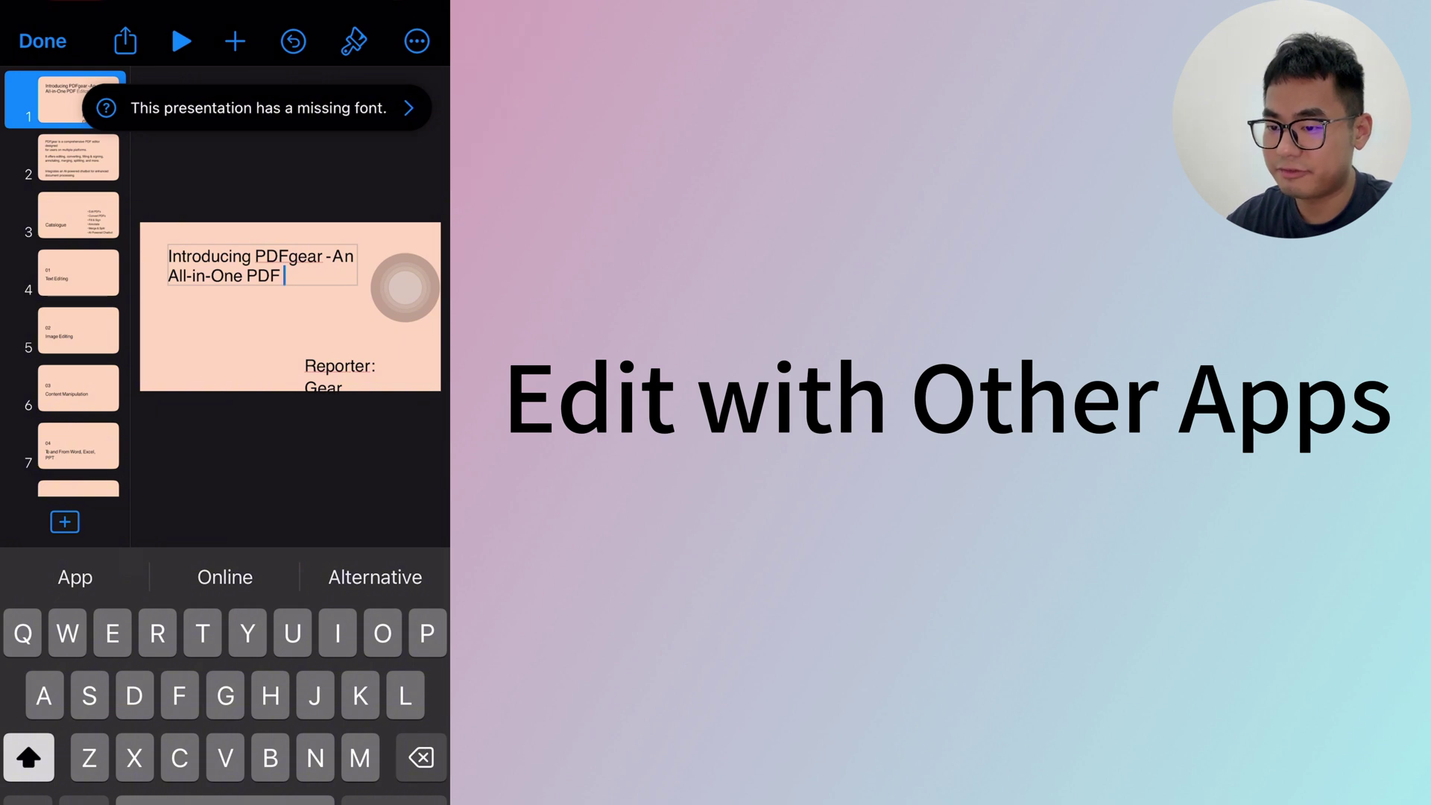
text(Conve)
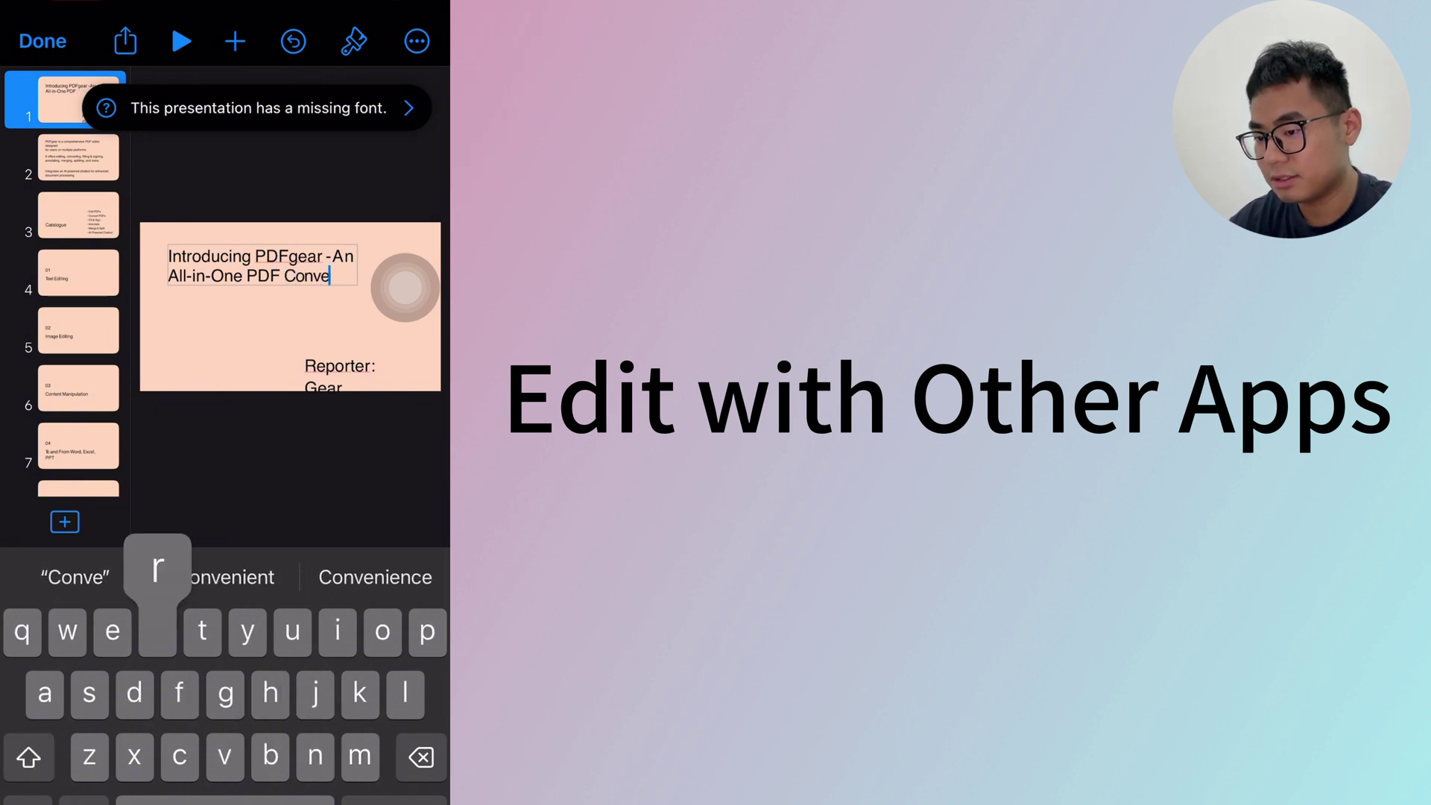
text(rter)
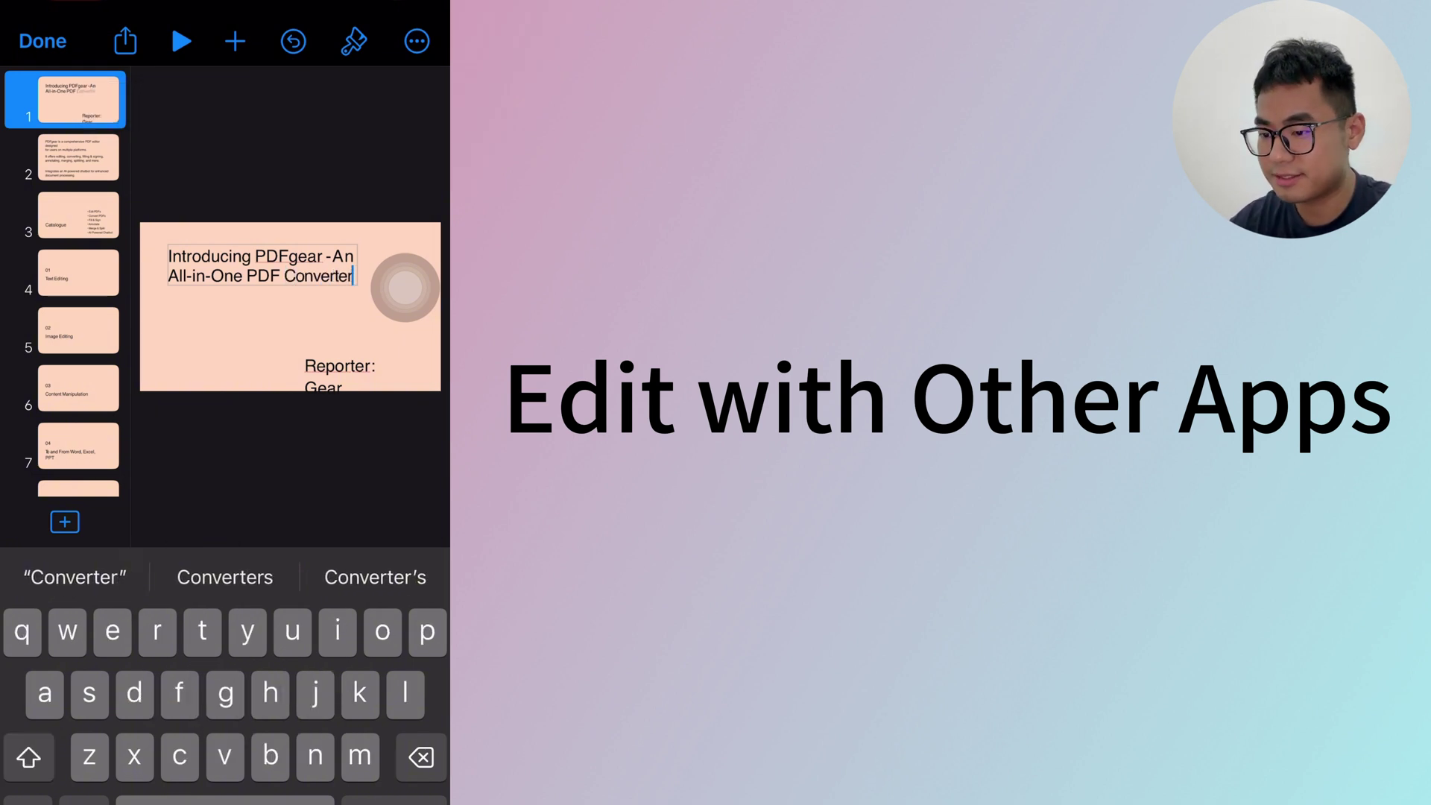
click(405, 287)
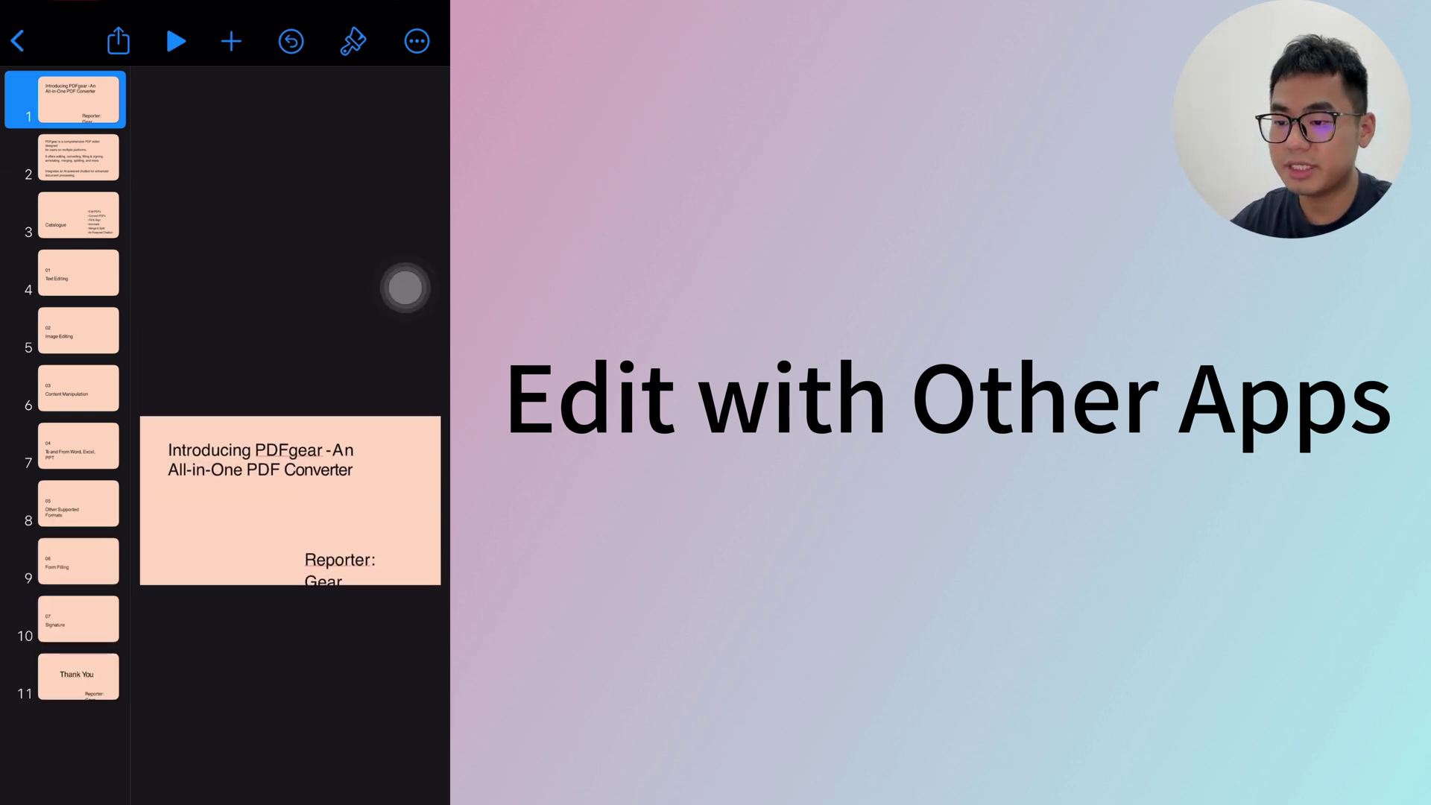
key(super+w)
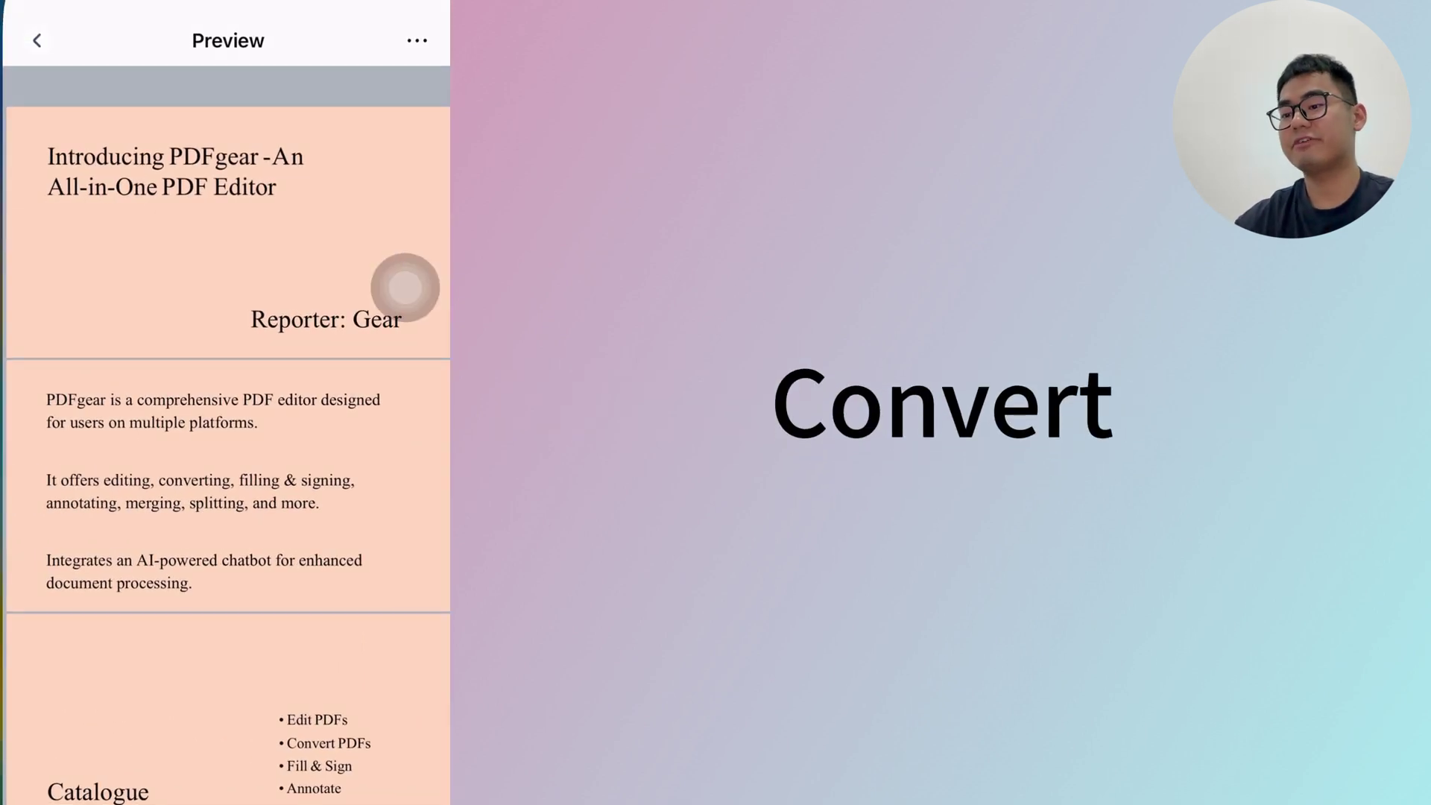
Step: Reopen GEARINTRO.pdf and convert it to PowerPoint (*.pptx), producing GEARINTRO conv 1.pptx
key(super+w)
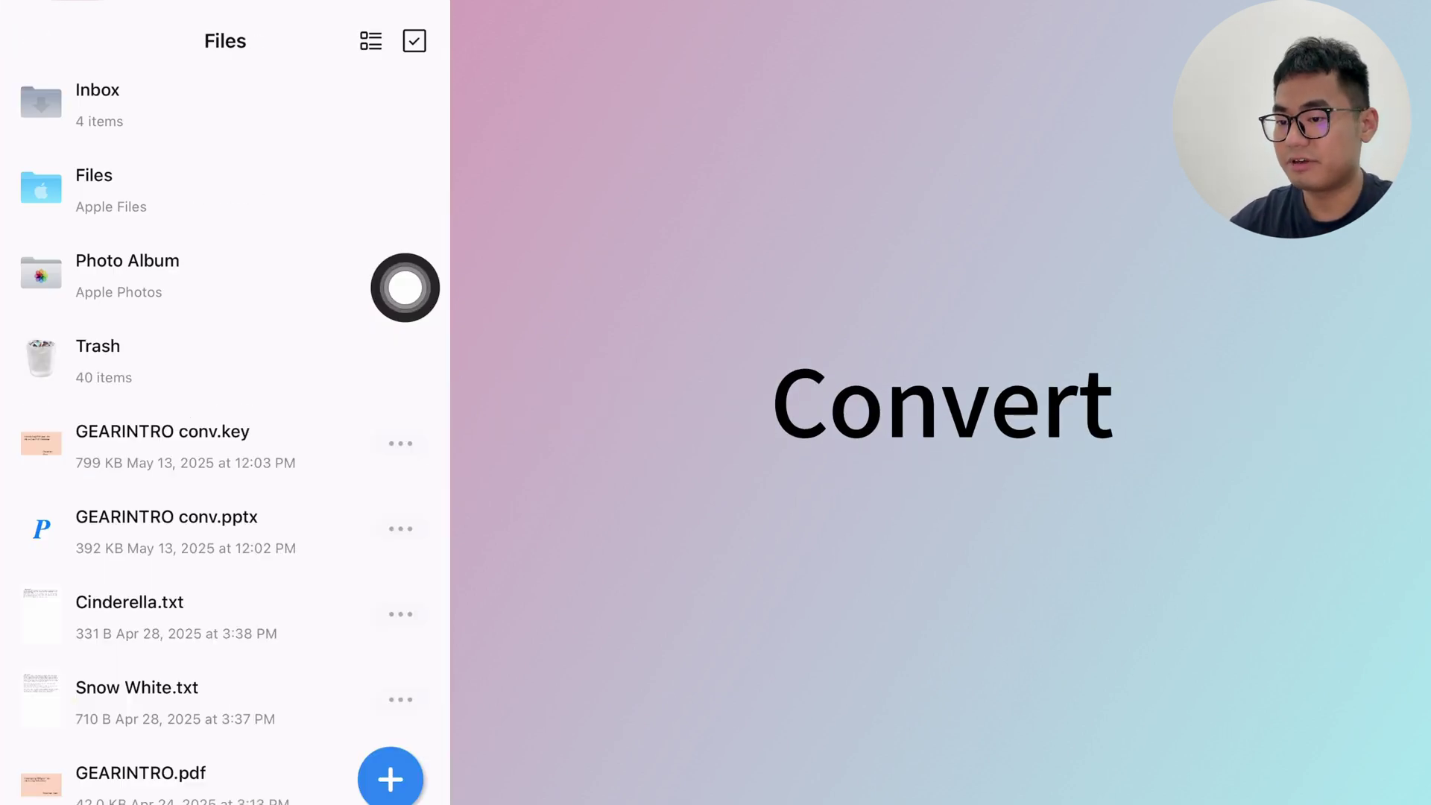
scroll(405, 287, down, 3)
click(405, 287)
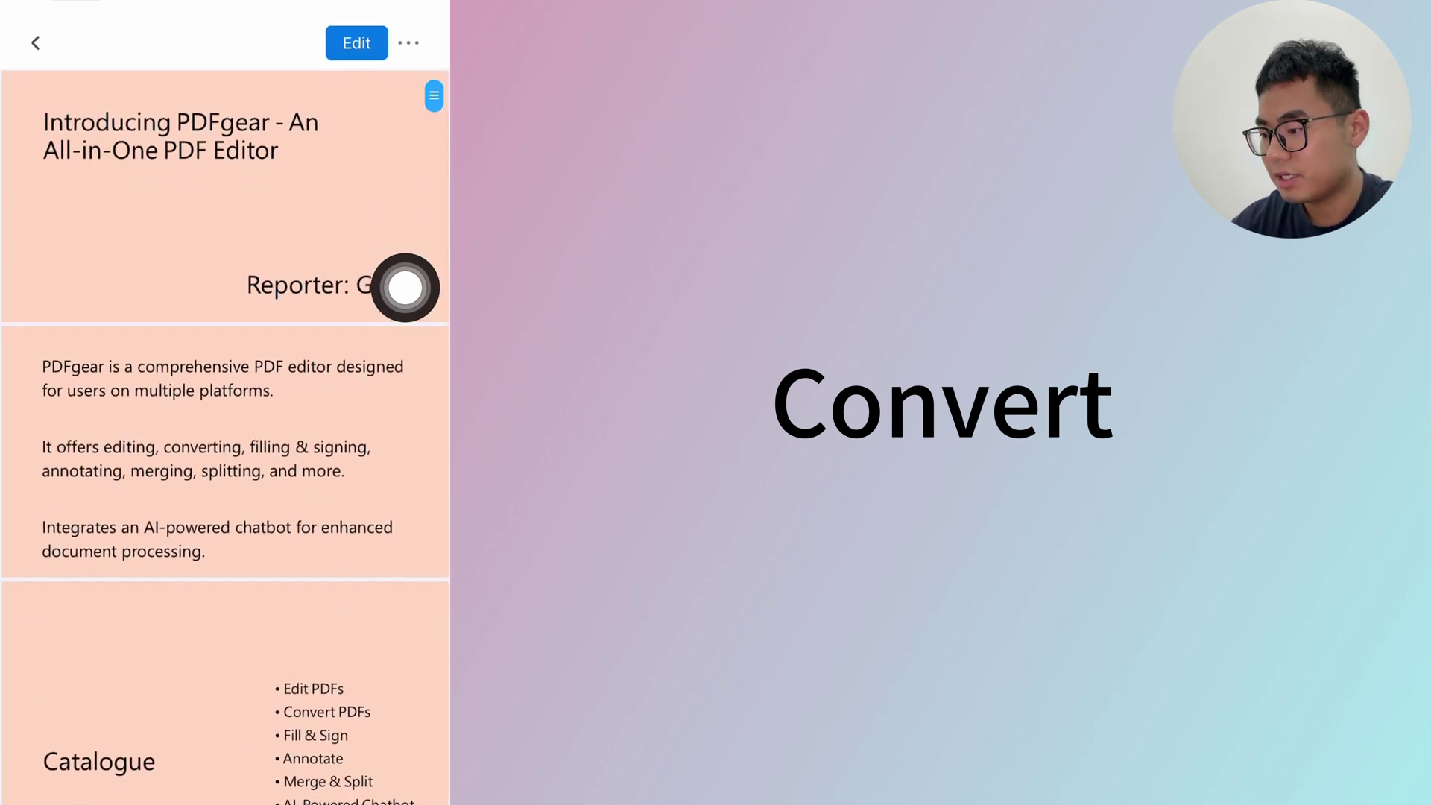
click(412, 39)
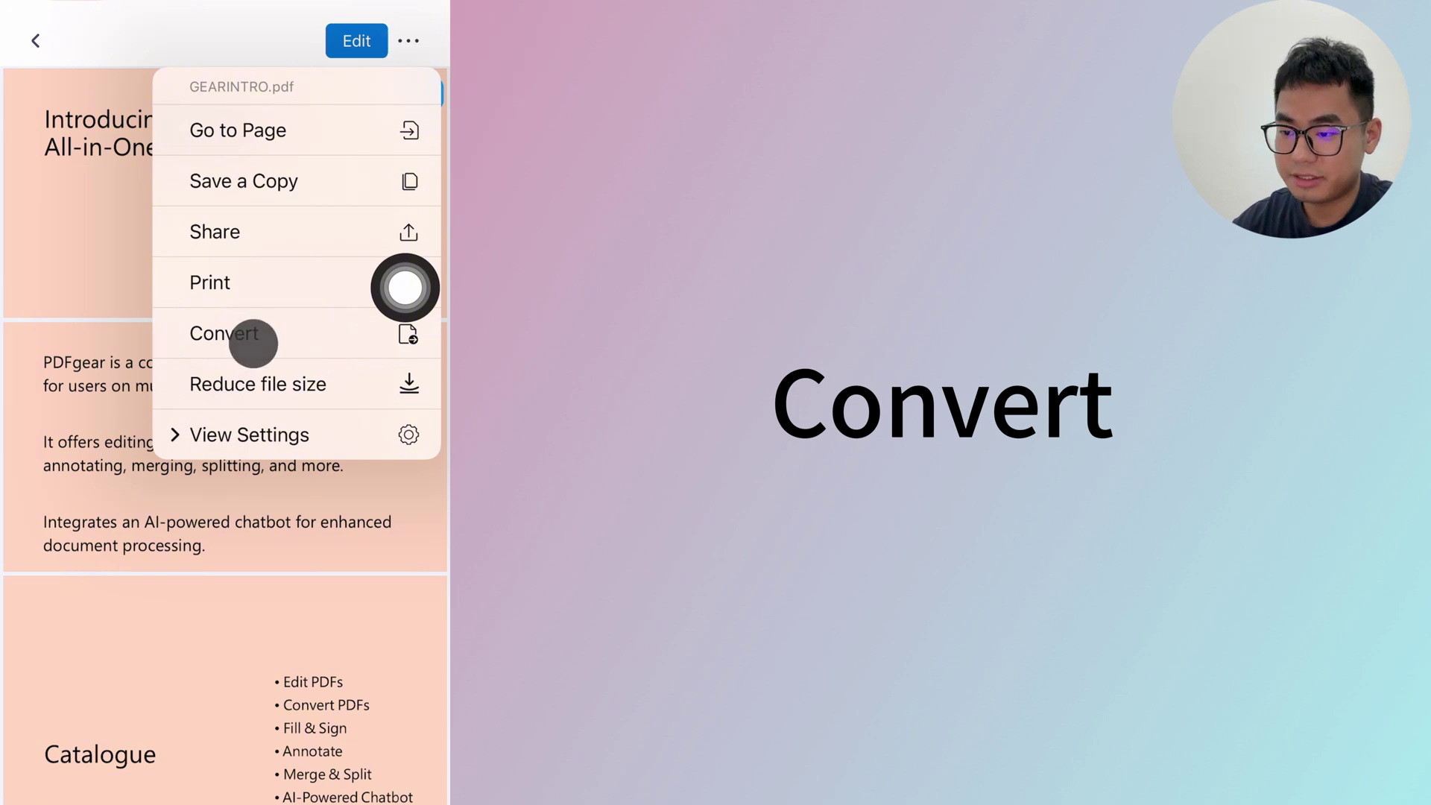
click(252, 340)
click(251, 701)
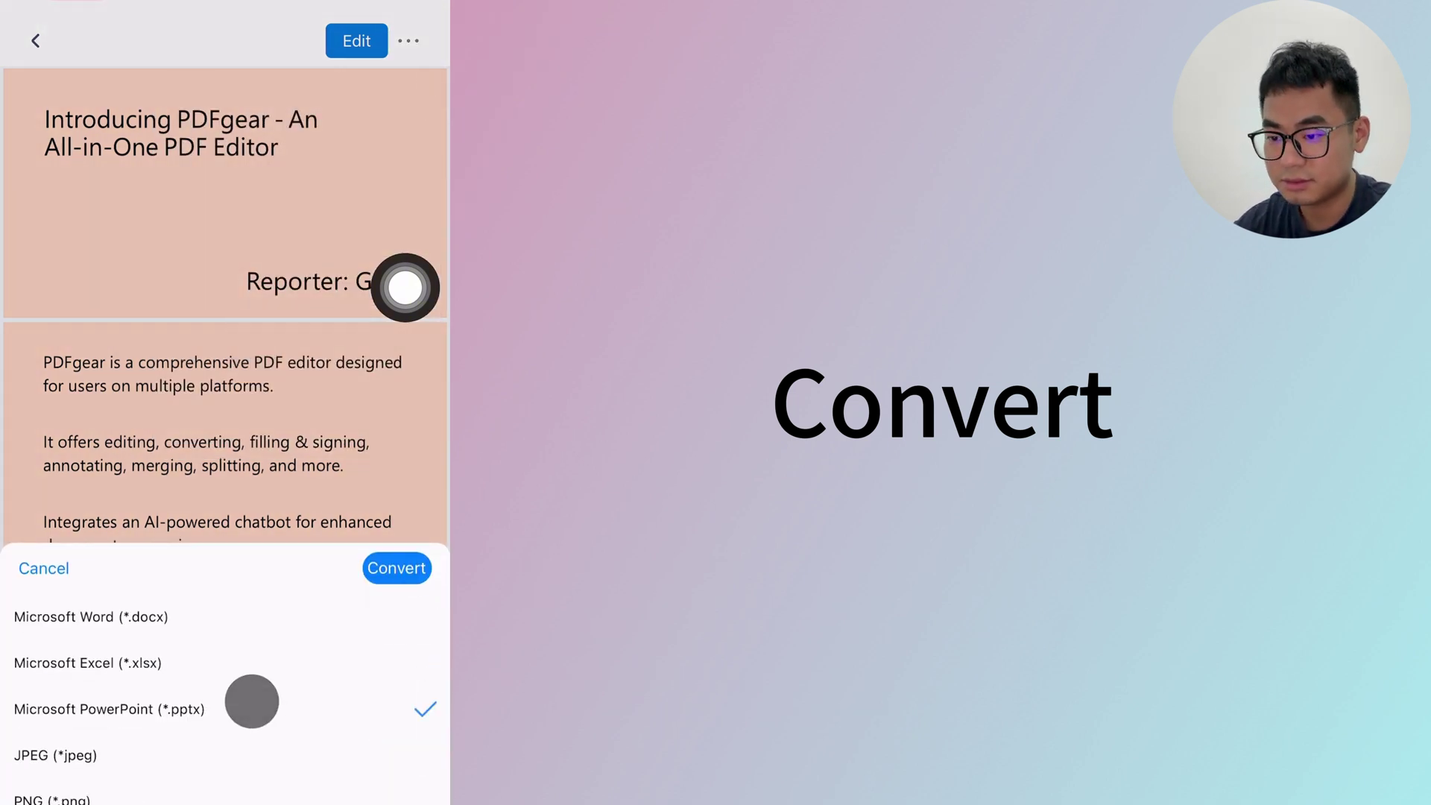
click(400, 579)
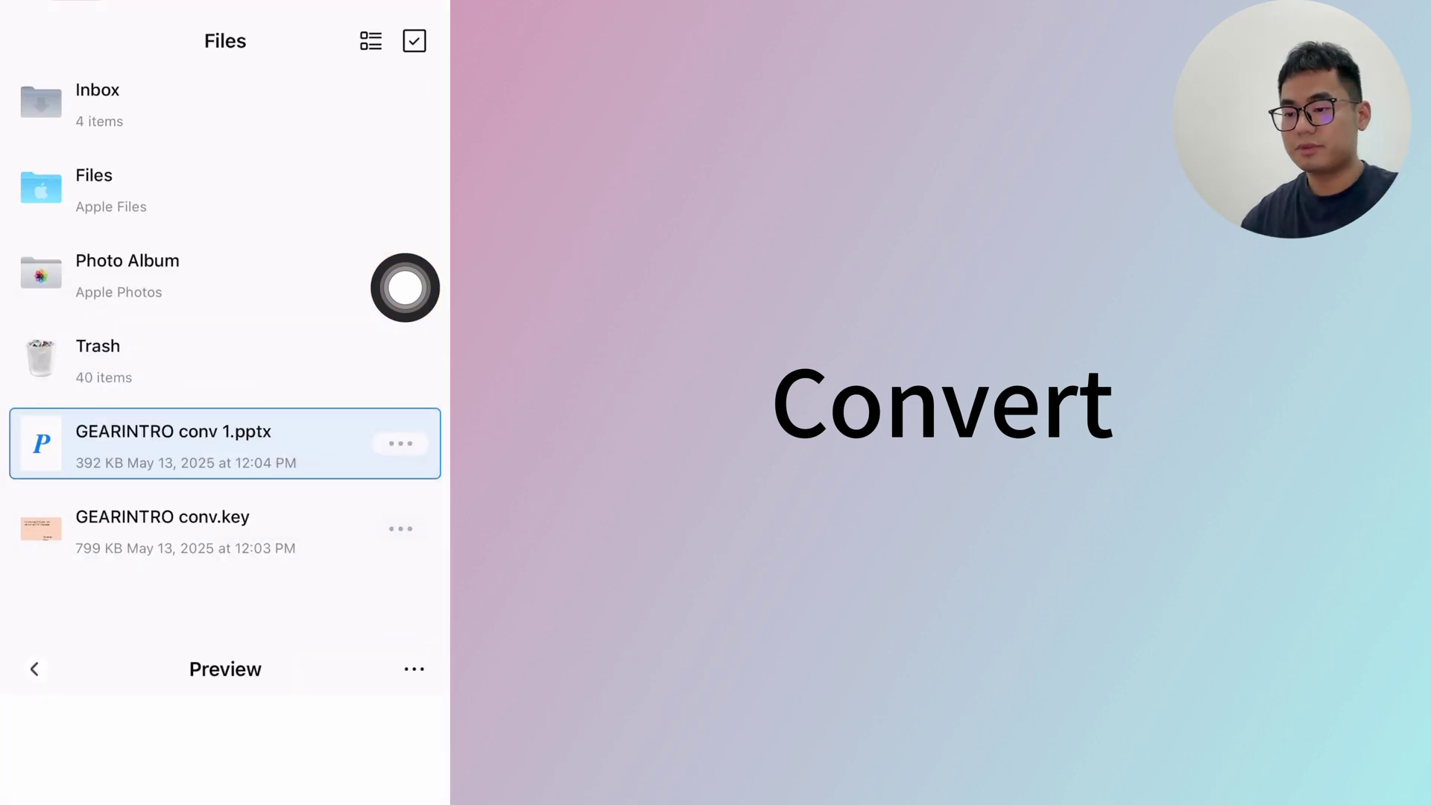
scroll(404, 288, down, 5)
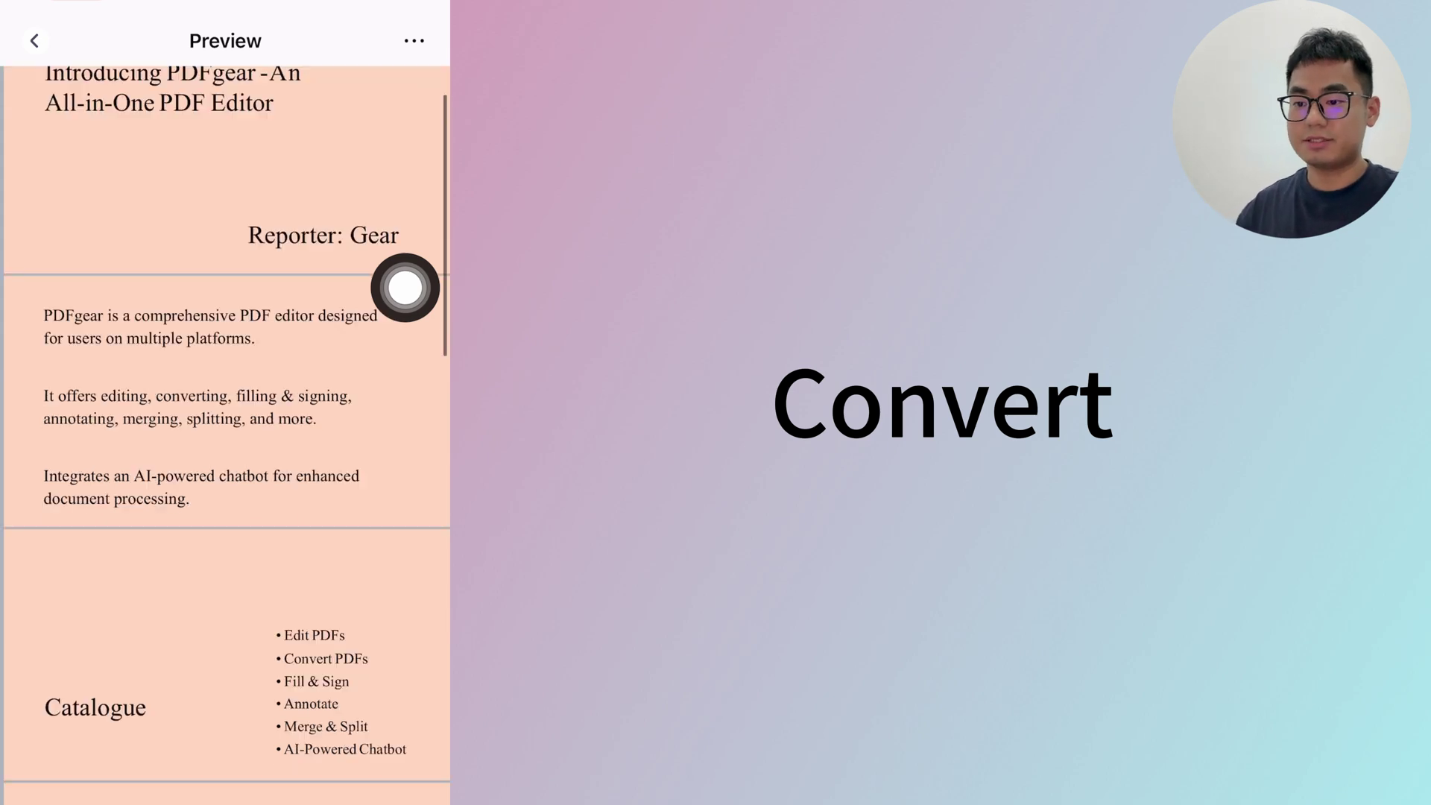
scroll(405, 288, up, 5)
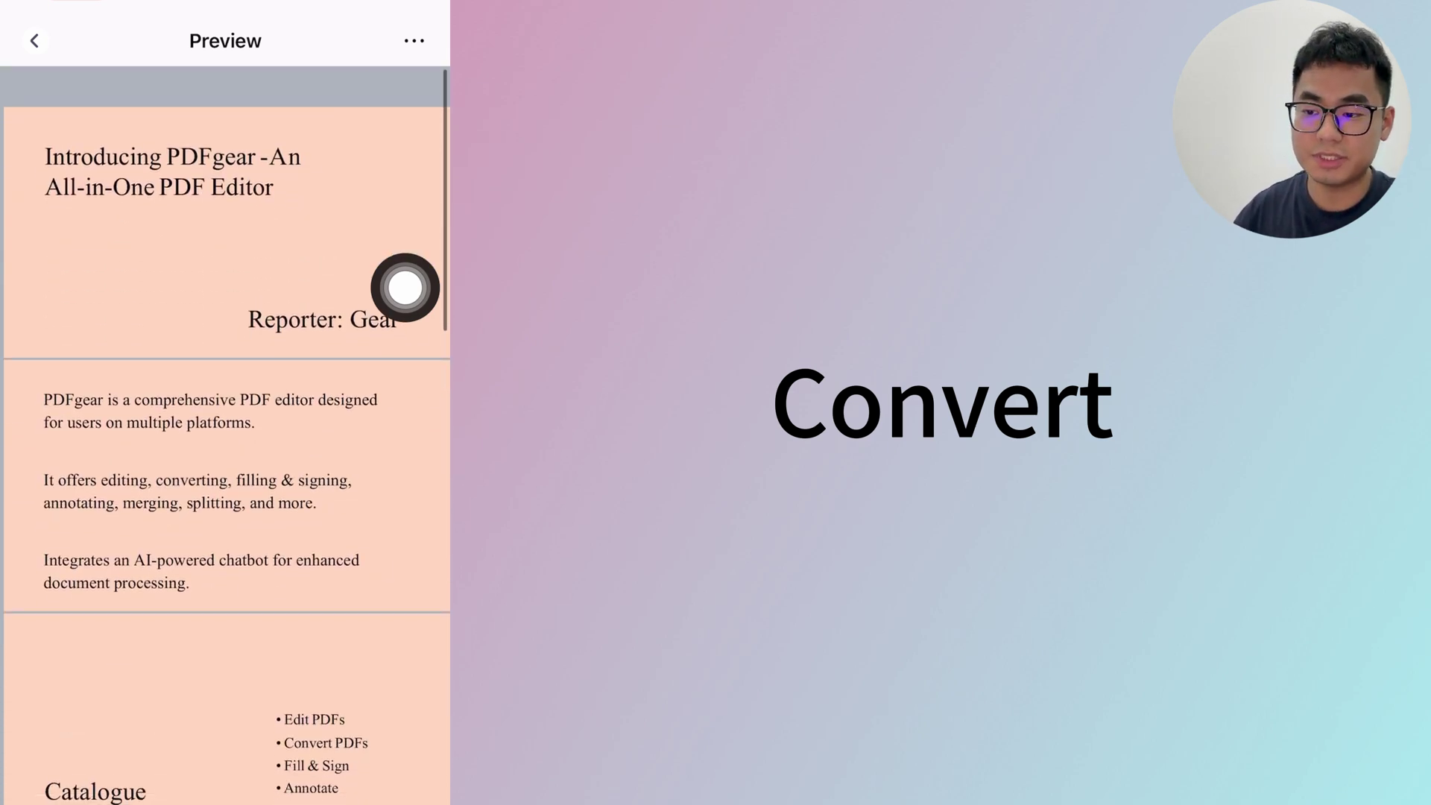